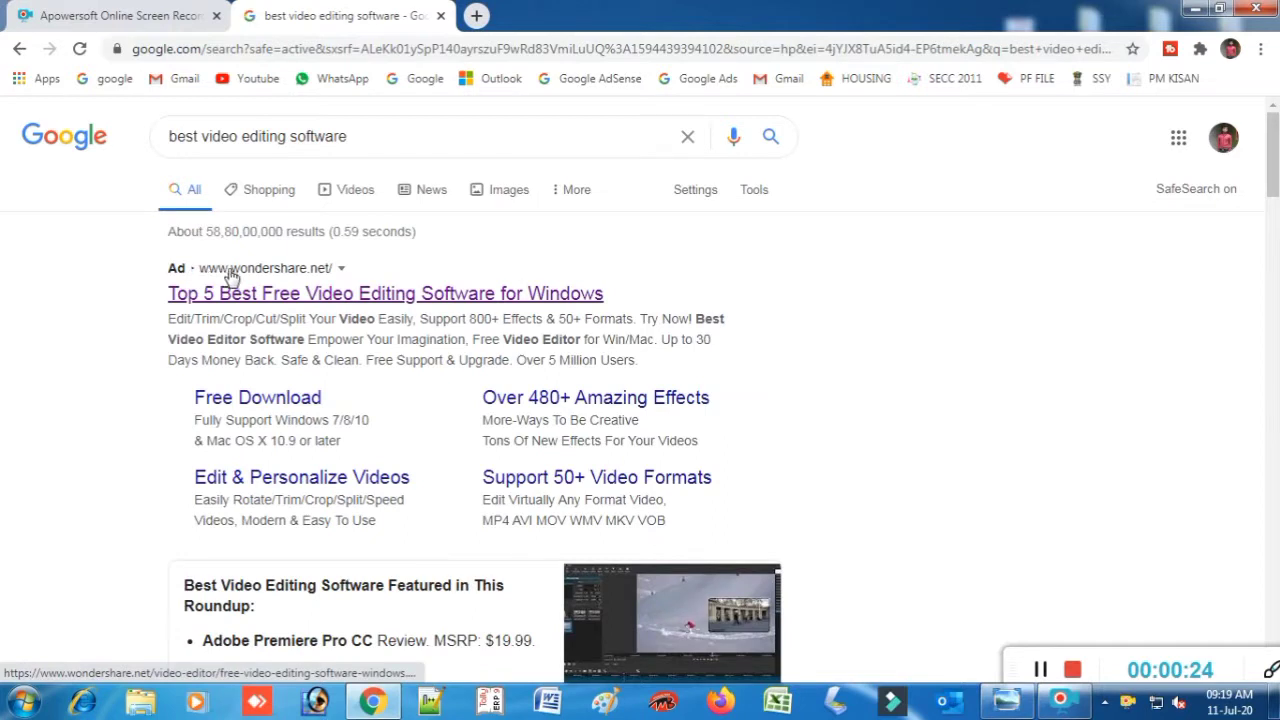
Open the Wondershare "Top 5 Best Free Video Editing Software for Windows" result and dismiss the site's notification request.
left_click(322, 304)
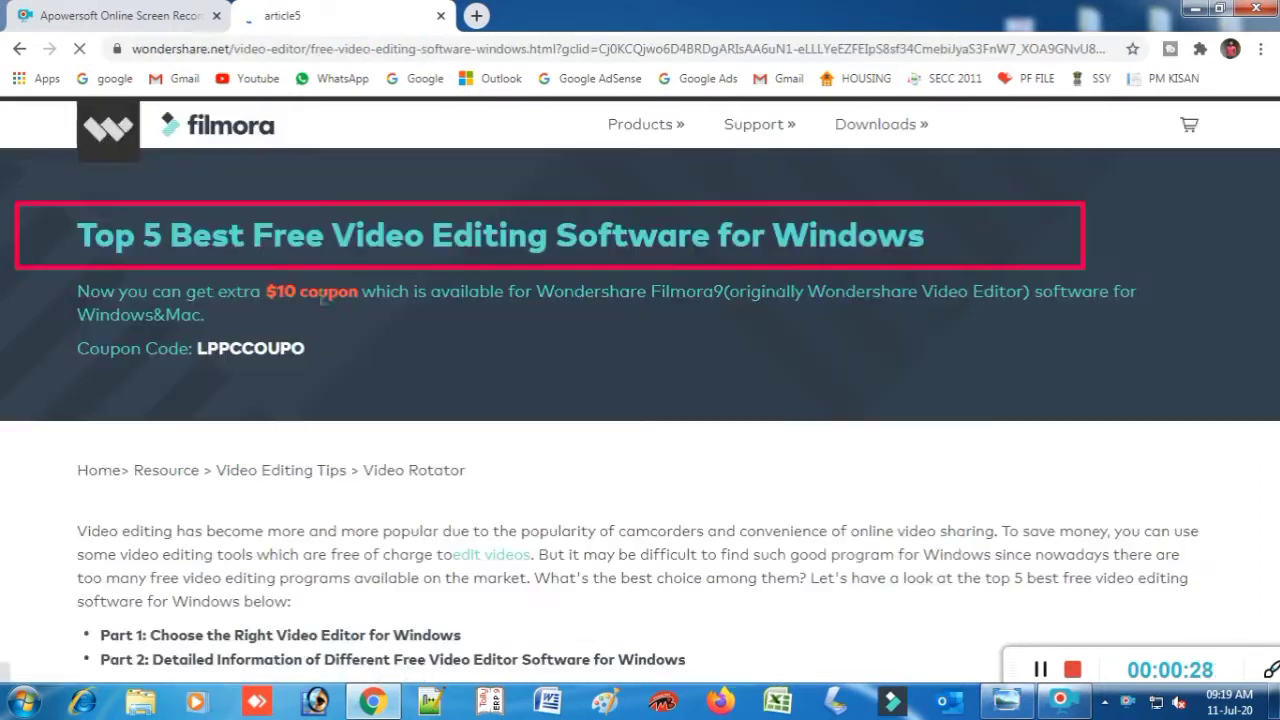
left_click_drag(72, 238, 554, 291)
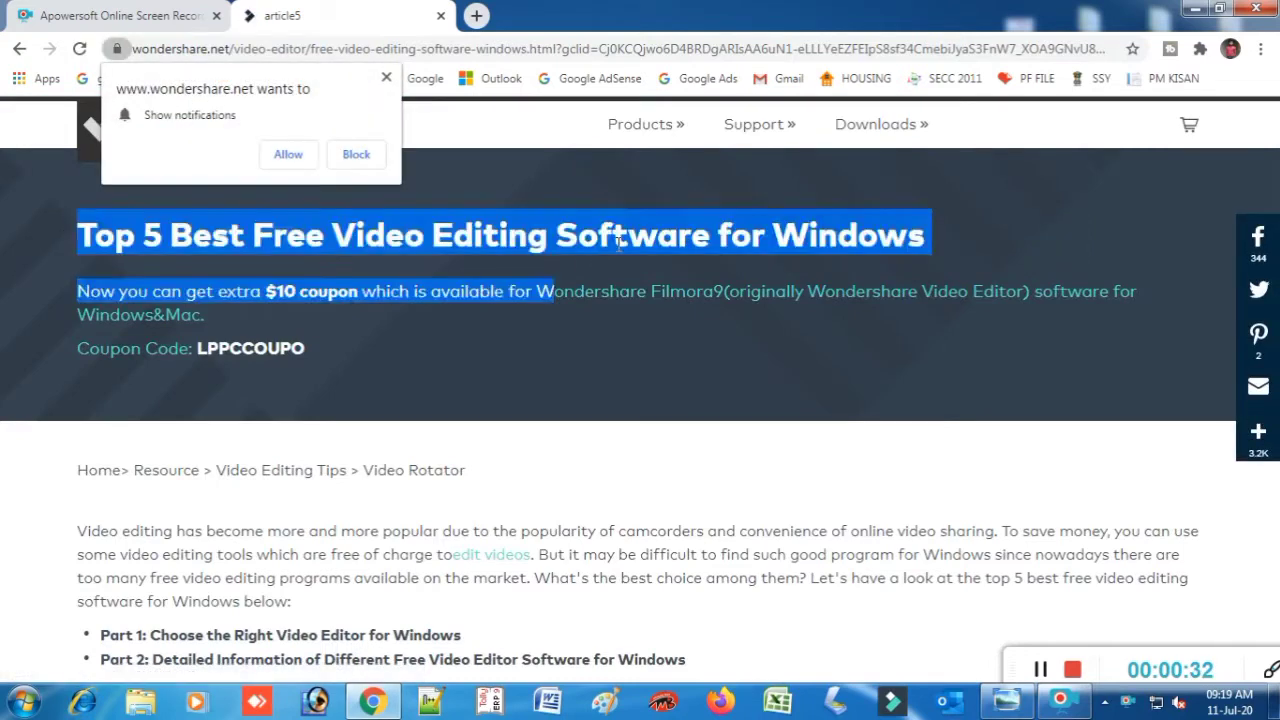
left_click(430, 174)
left_click(308, 160)
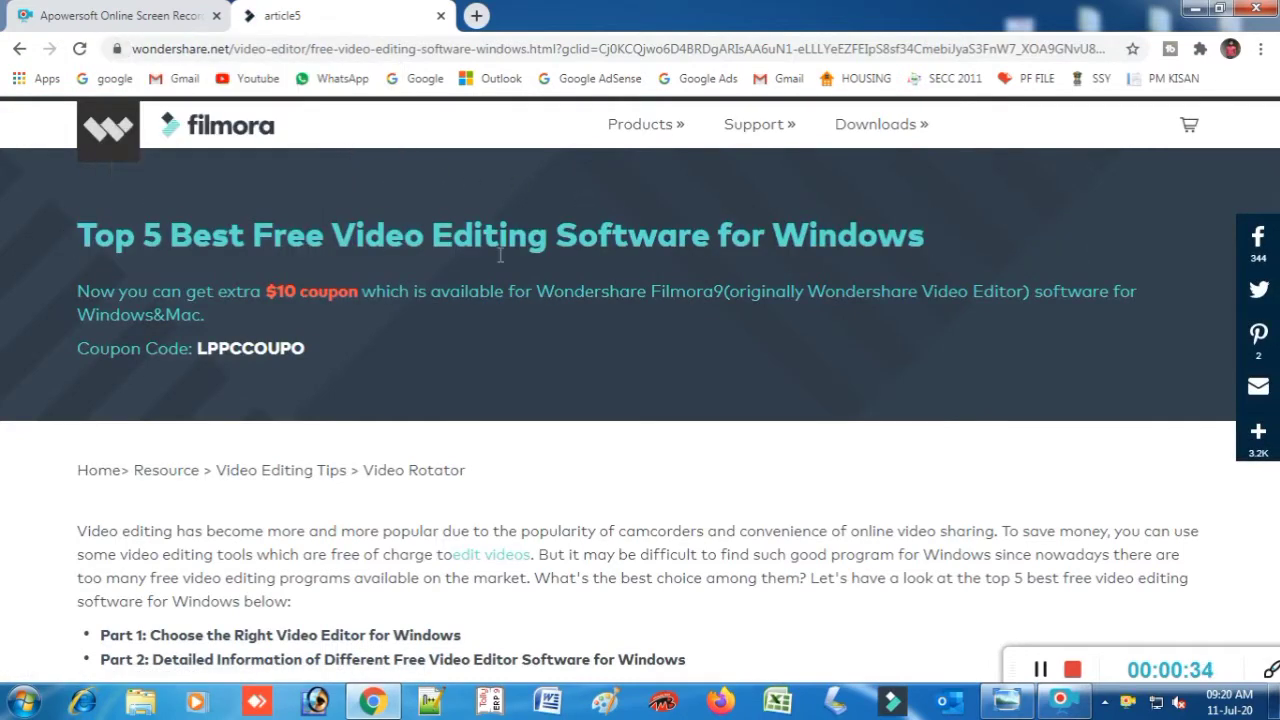
Look through the Filmora9 article for its feature list and the free trial downloads for Windows and macOS.
scroll(379, 414, "down", 15)
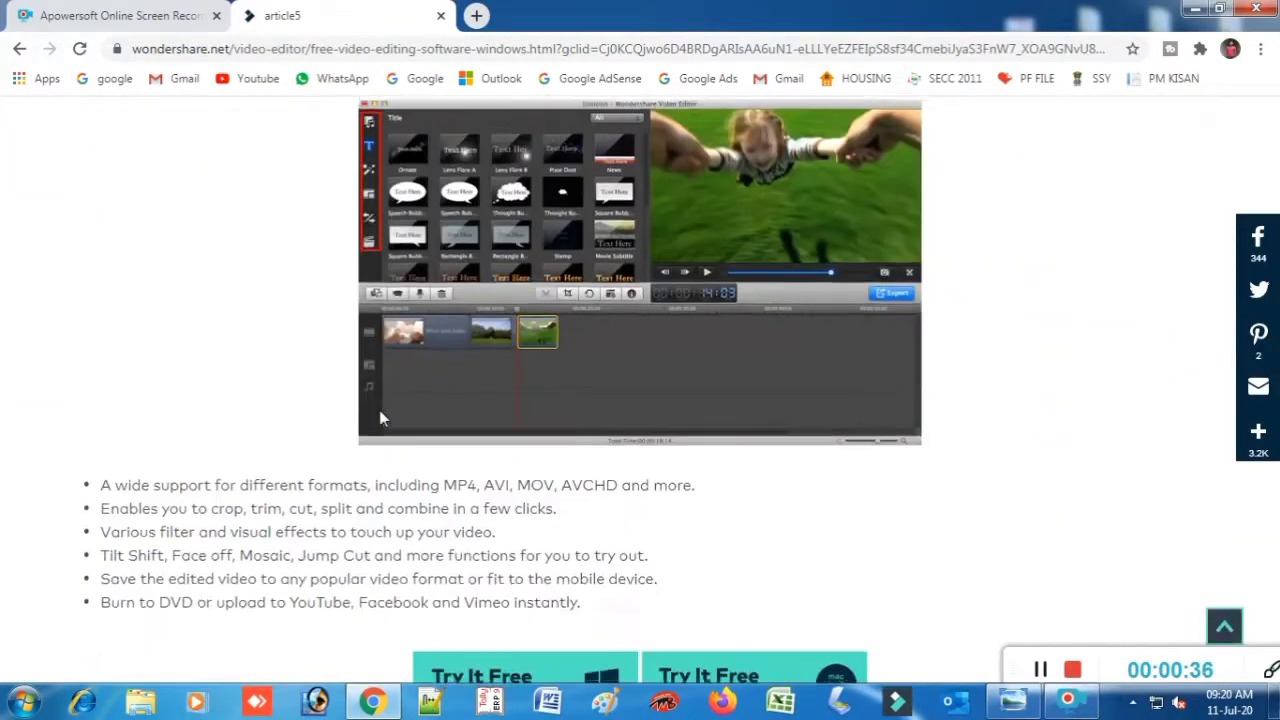
scroll(379, 410, "up", 1)
scroll(389, 418, "down", 6)
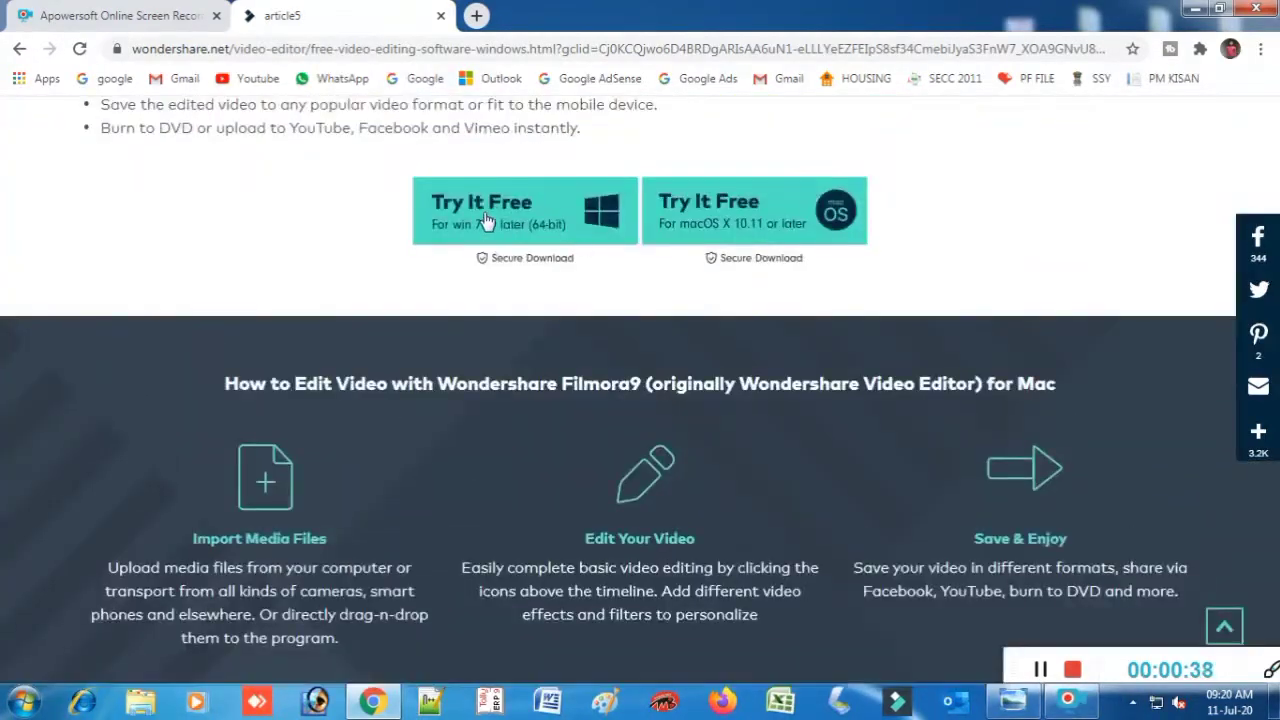
scroll(650, 300, "up", 3)
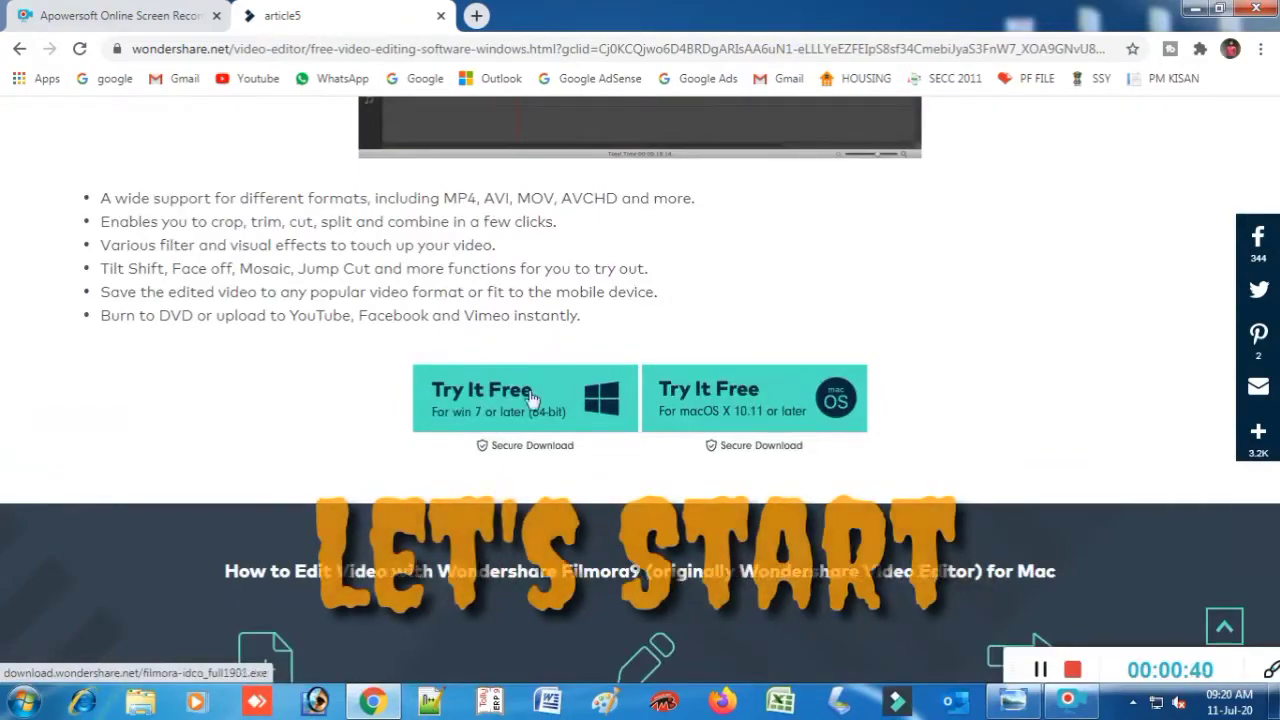
scroll(779, 387, "down", 1)
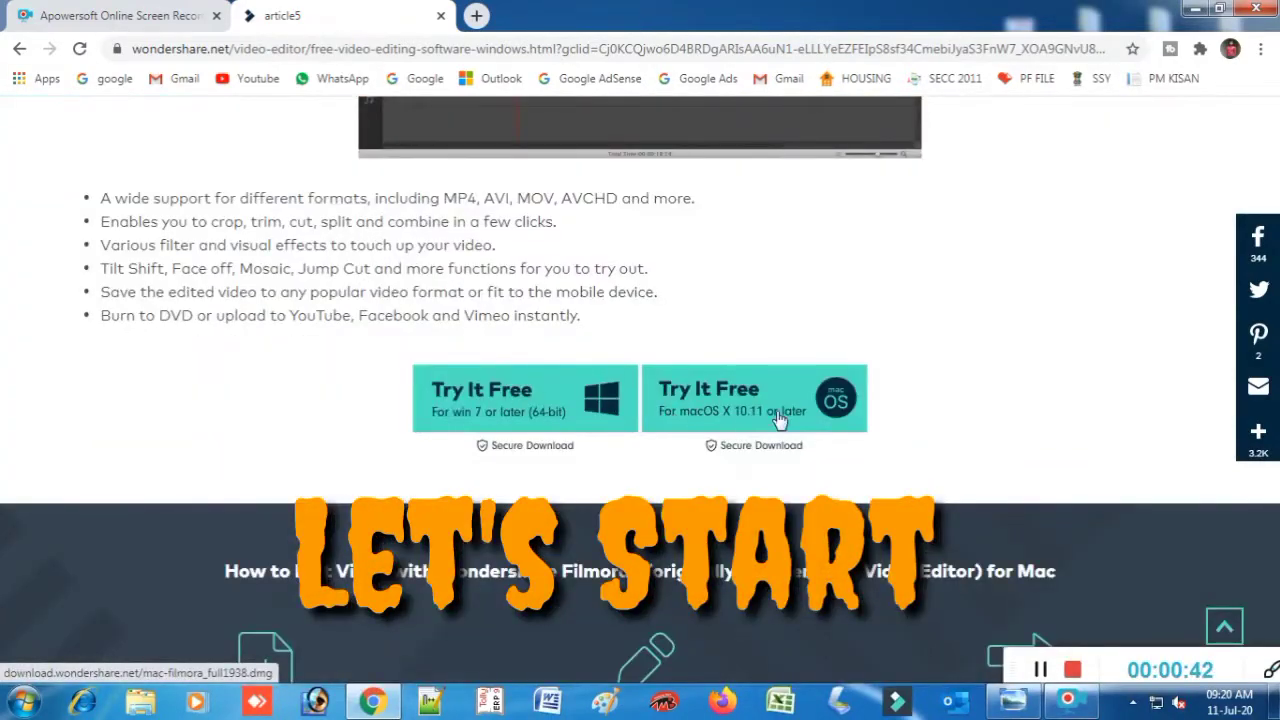
scroll(790, 413, "down", 3)
scroll(795, 413, "down", 2)
Minimize the browser, refresh the desktop and launch Filmora9.
left_click(1195, 8)
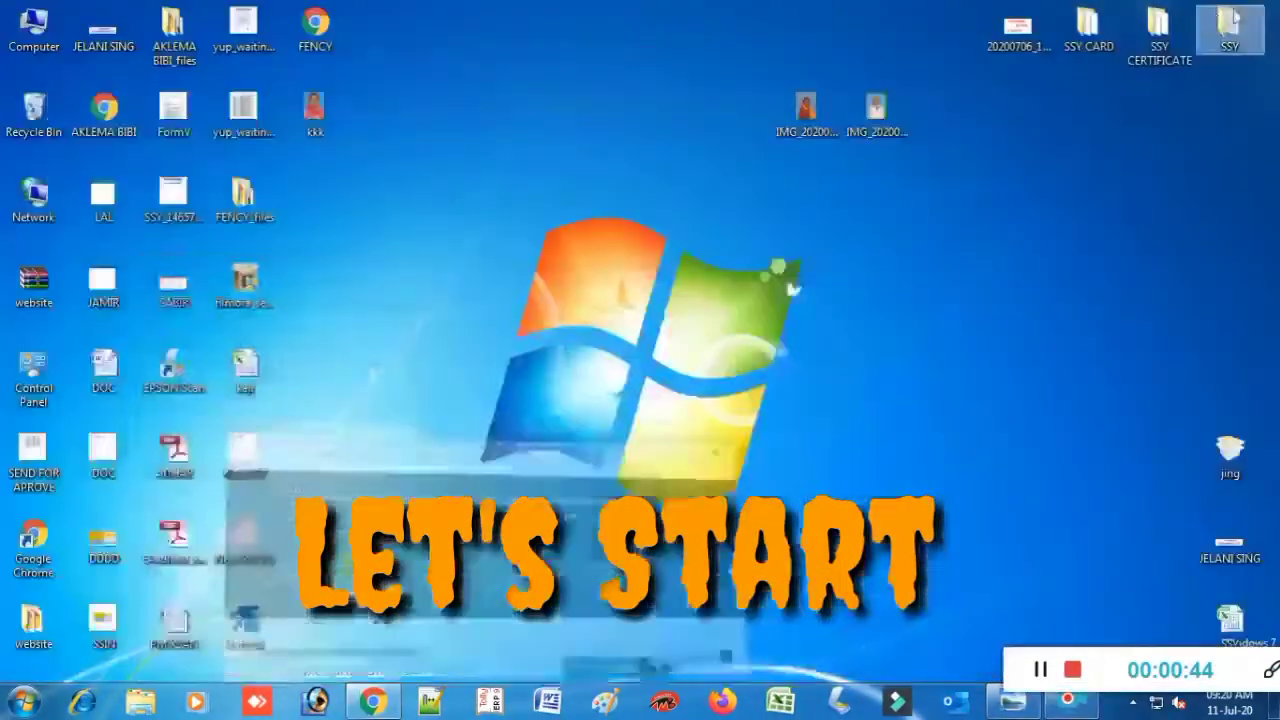
right_click(583, 309)
left_click(625, 360)
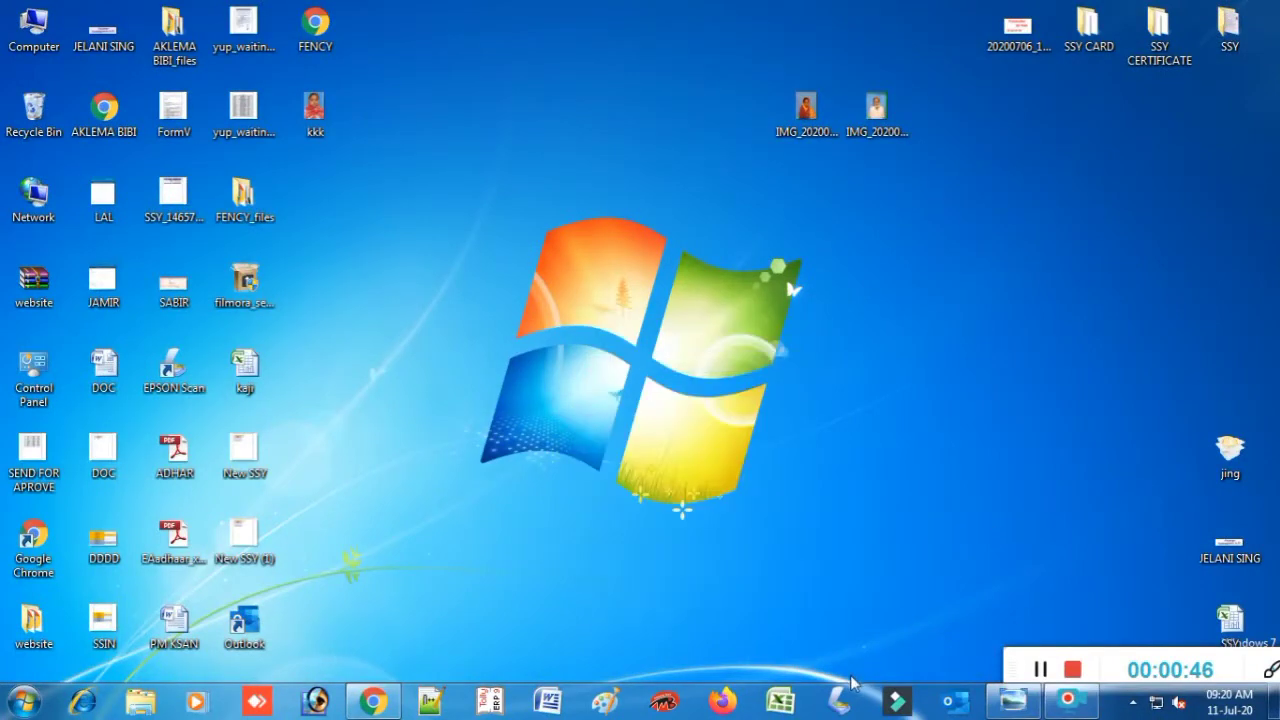
left_click(899, 702)
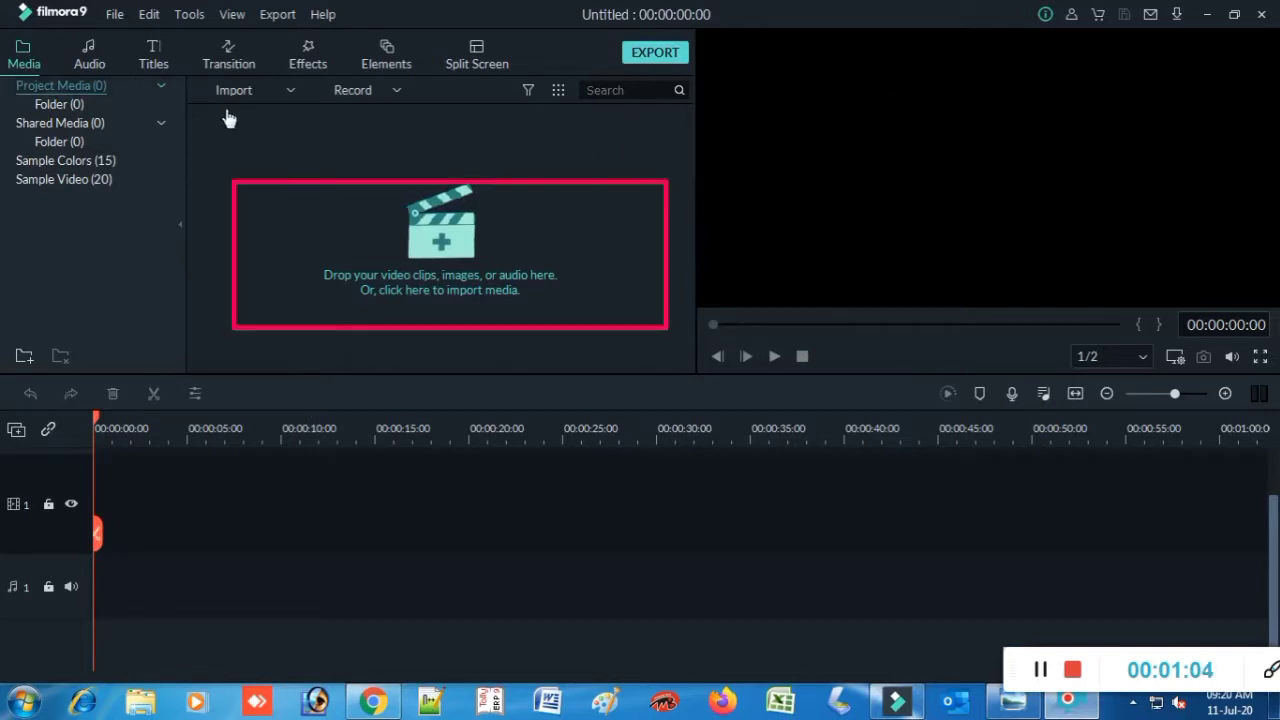
Look through the audio, titles, transition, effects, elements and split screen libraries, and return to the project media.
left_click(86, 59)
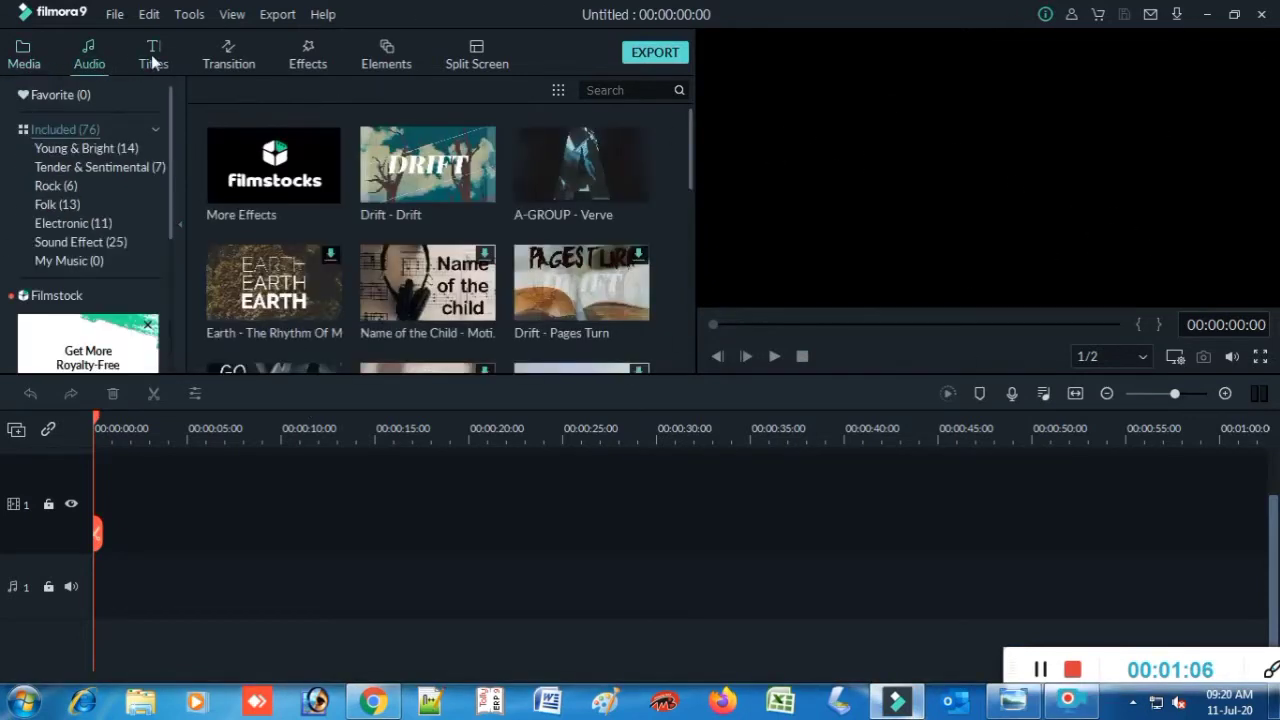
left_click(196, 57)
left_click(256, 64)
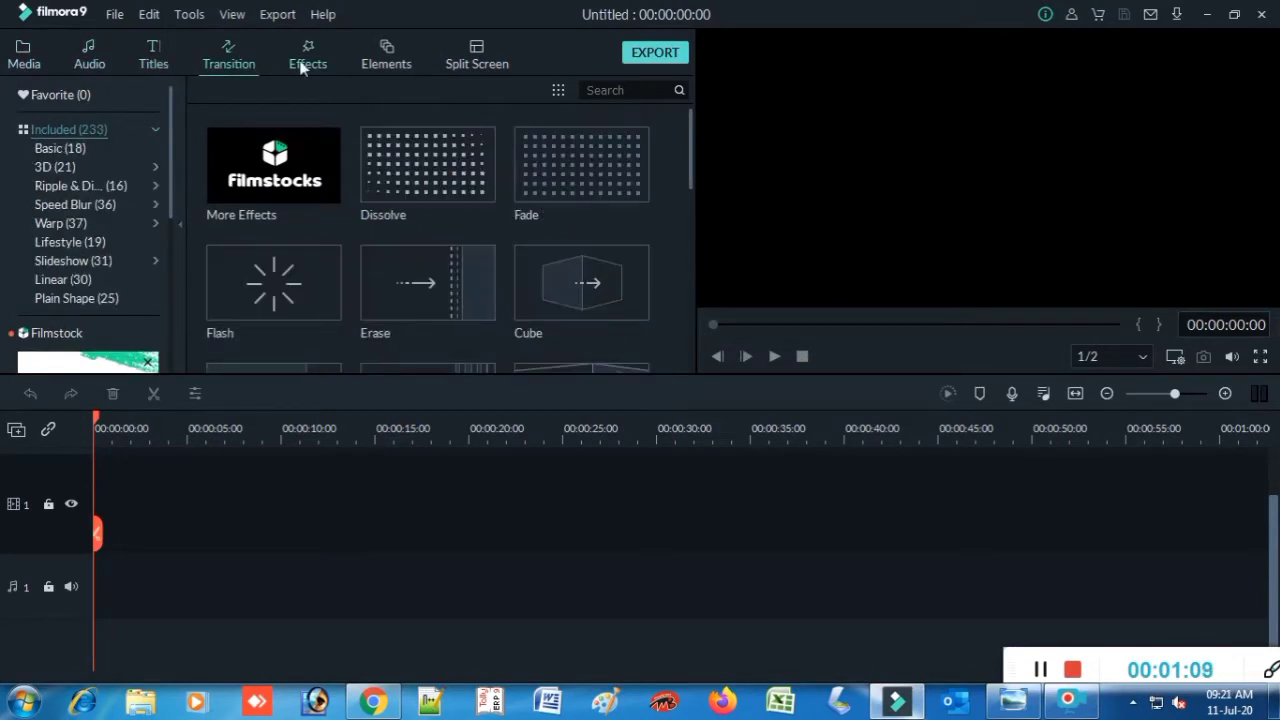
left_click(305, 63)
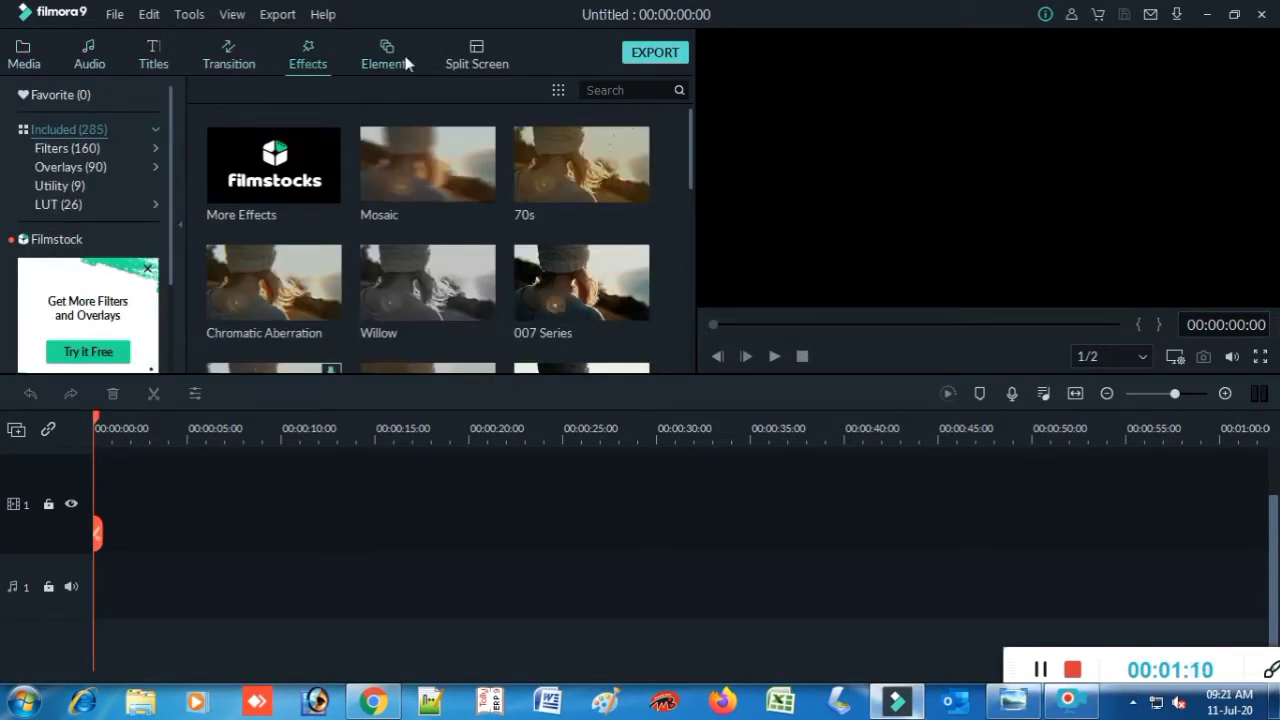
left_click(390, 62)
left_click(470, 68)
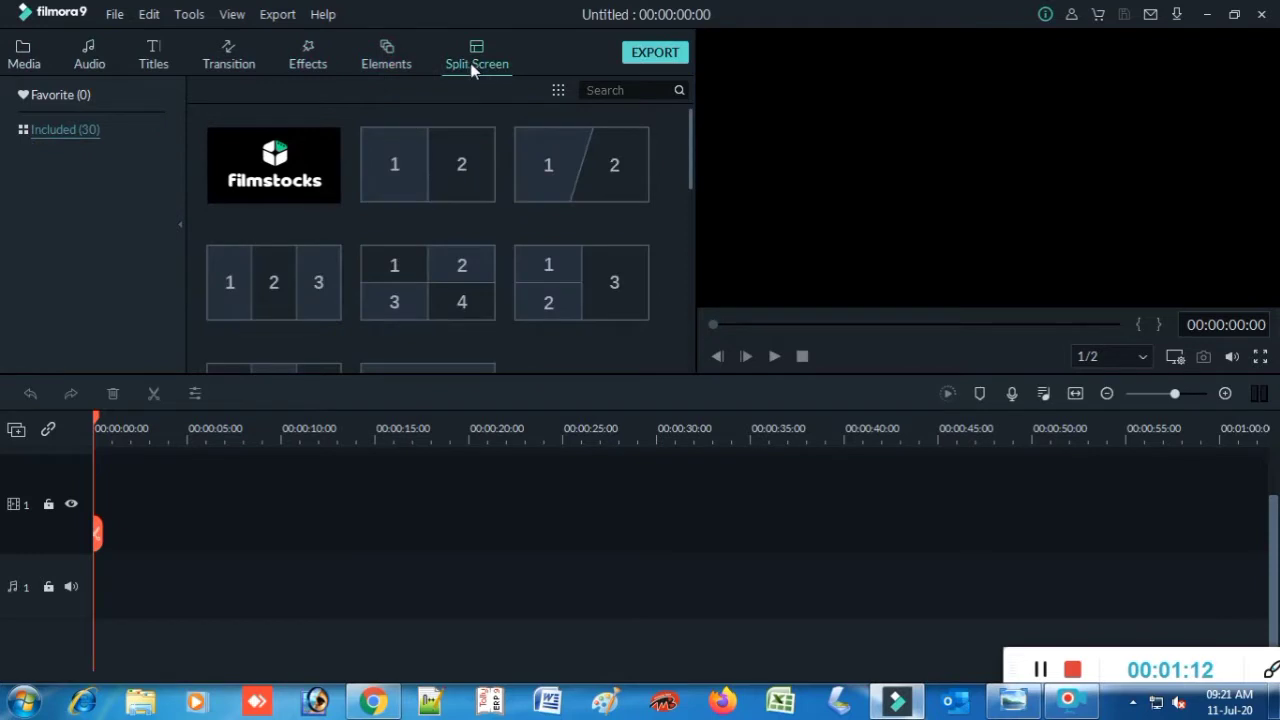
left_click(24, 58)
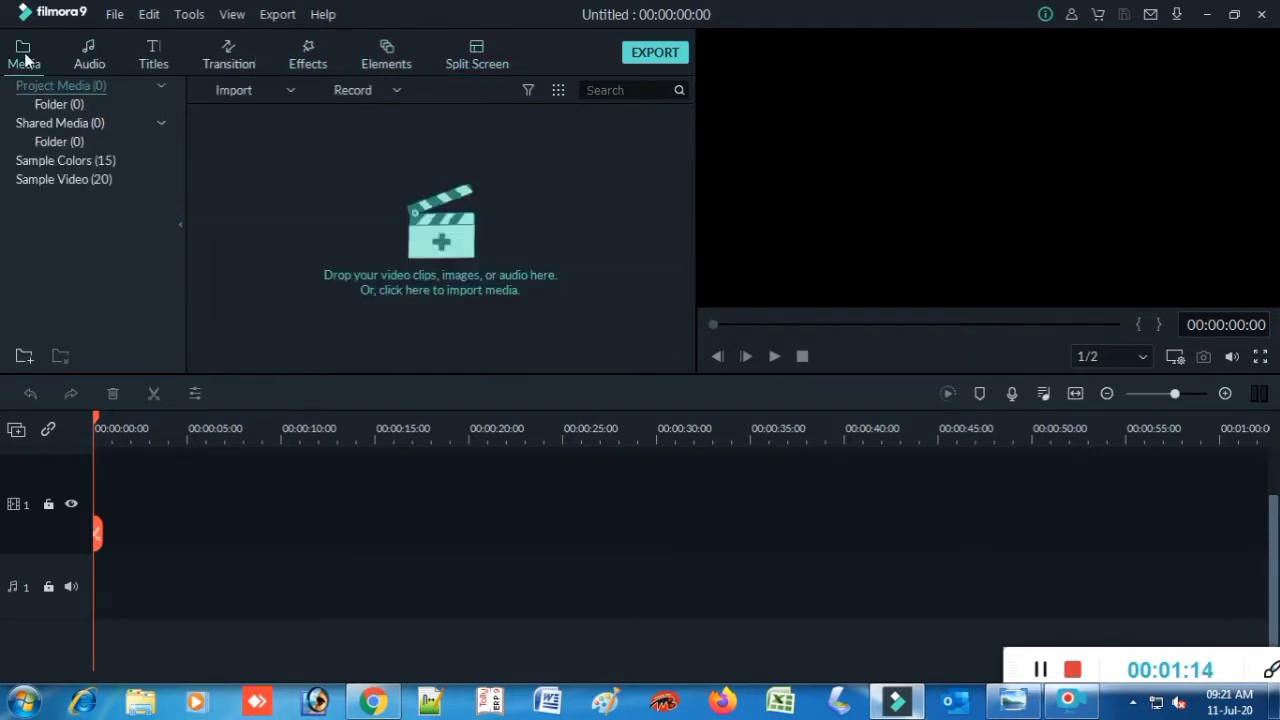
left_click(1066, 670)
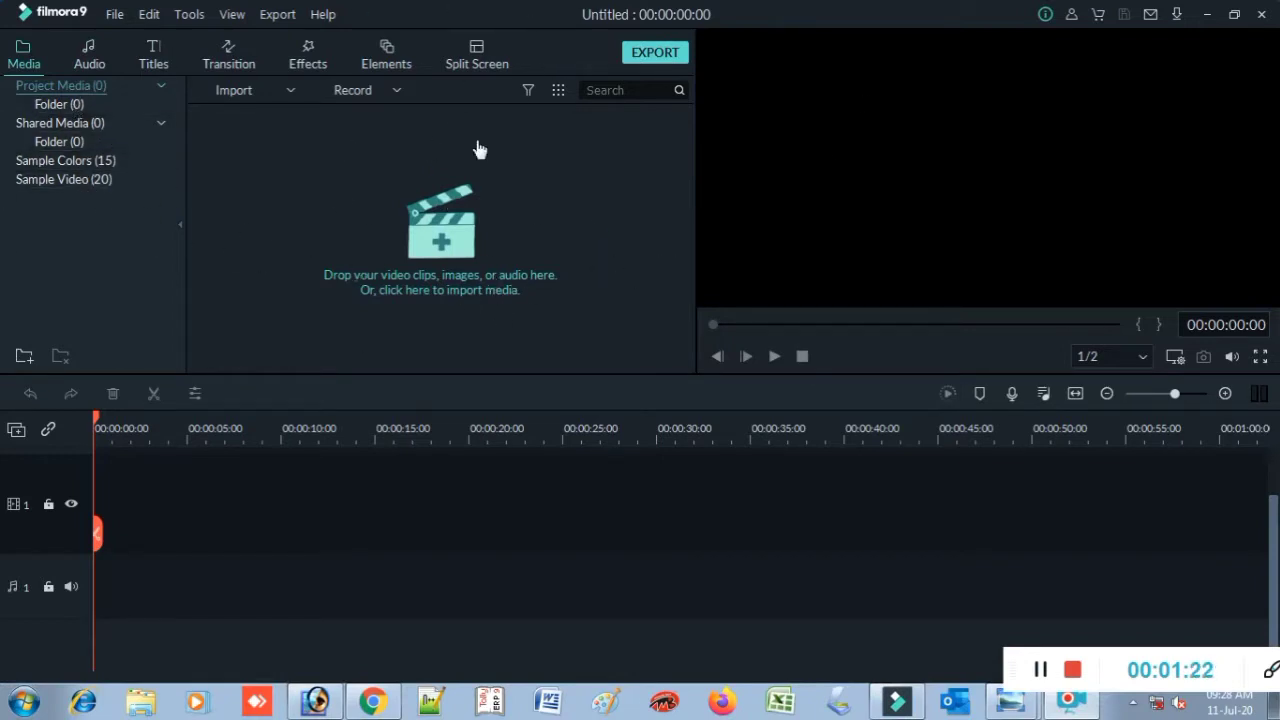
left_click(289, 91)
left_click(307, 117)
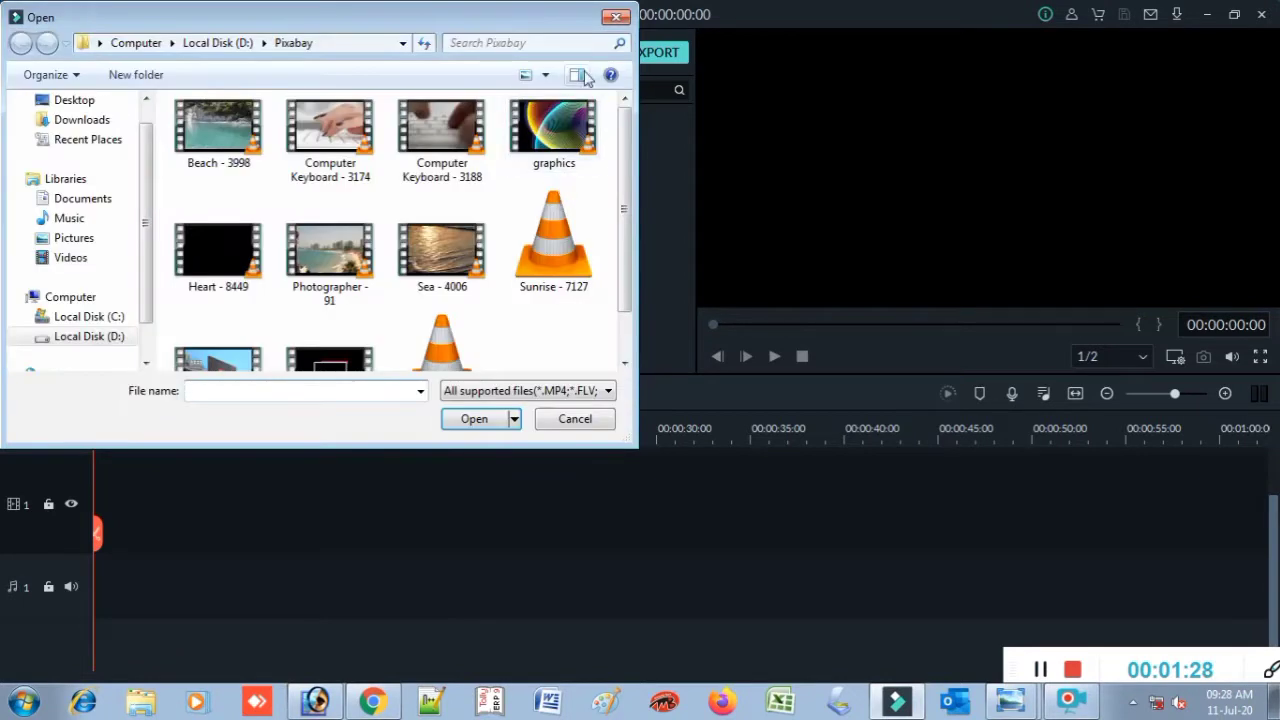
left_click(614, 18)
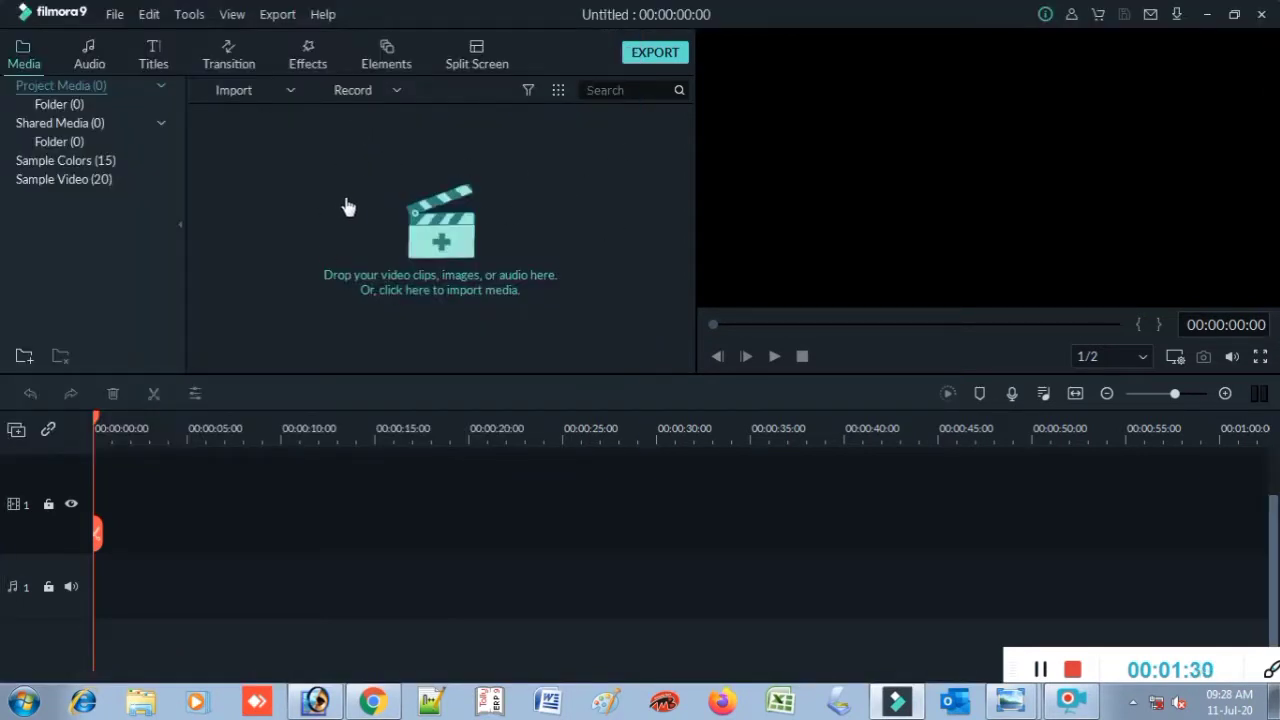
Import the Beach - 3998 video from the Pixabay folder and add it to the timeline, keeping the 1920 x 1080 25fps project settings.
left_click(441, 243)
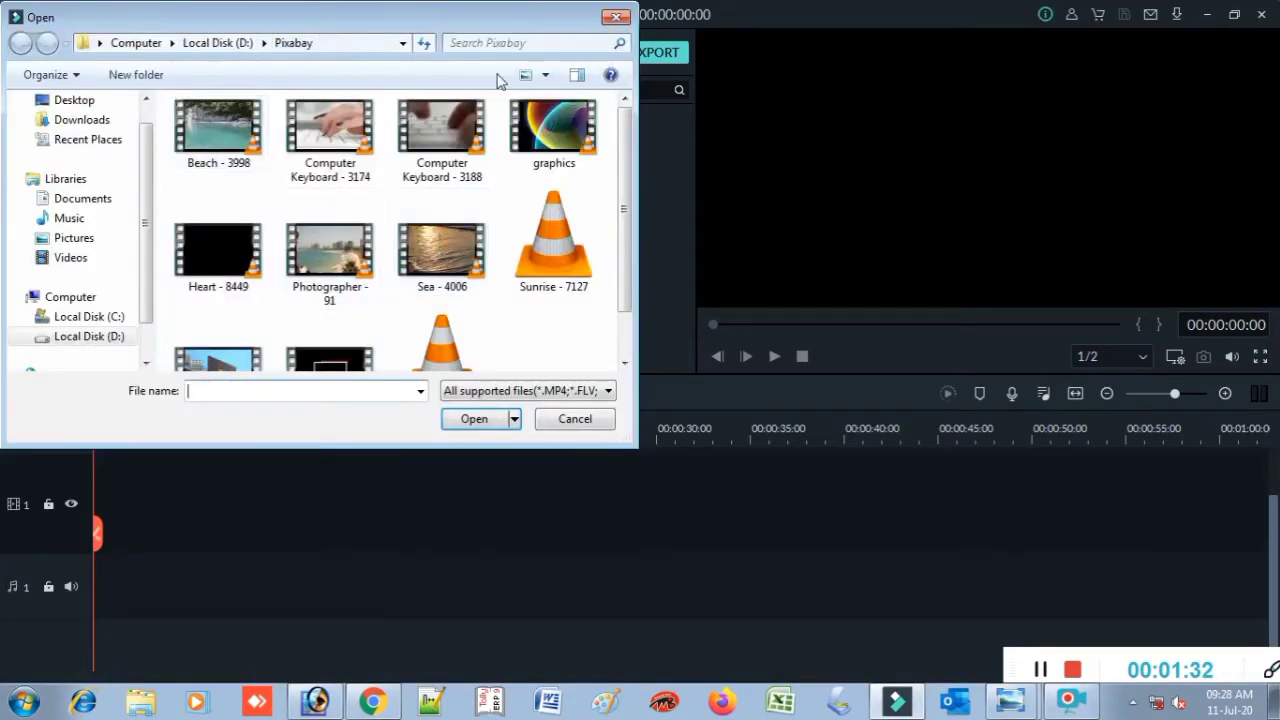
double_click(236, 142)
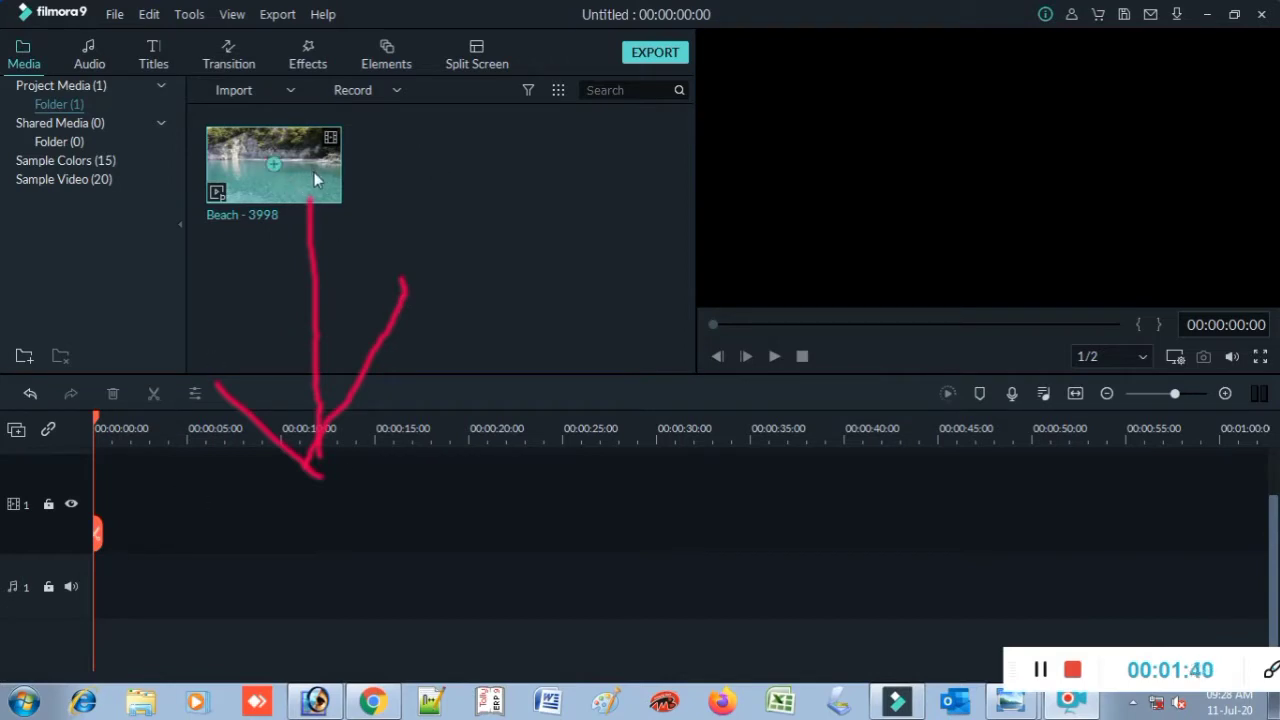
left_click(271, 163)
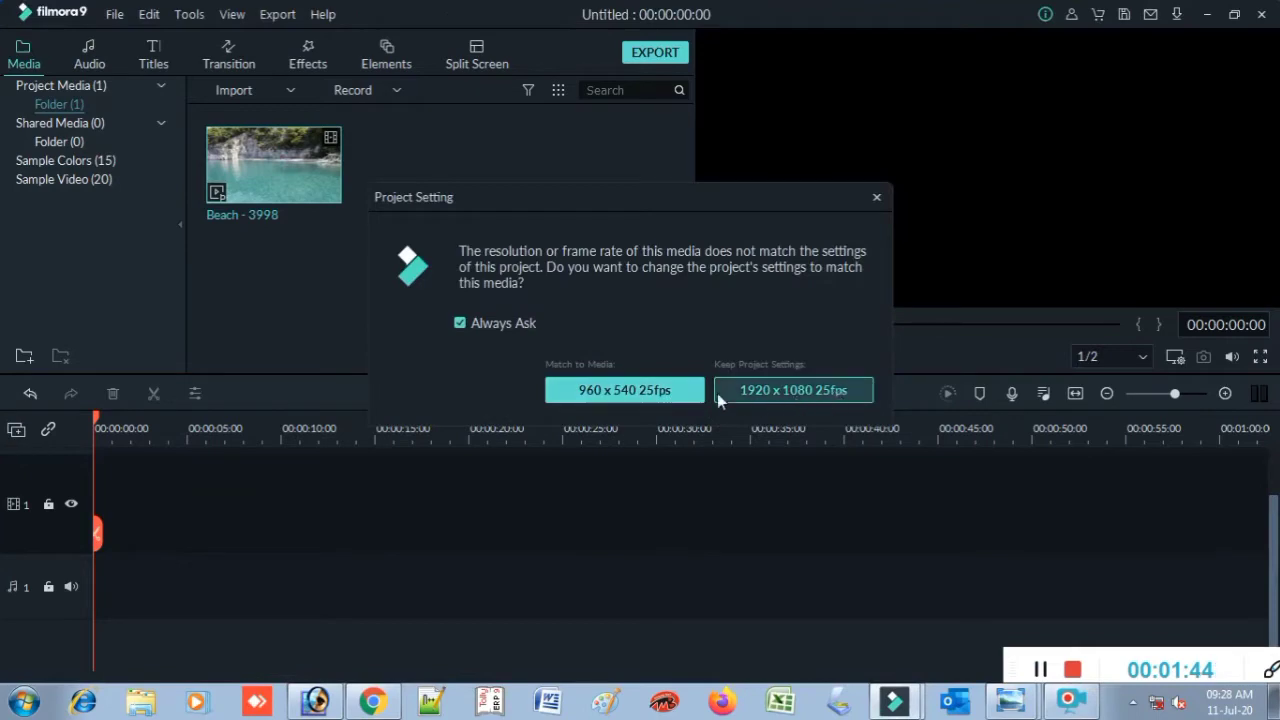
left_click(783, 392)
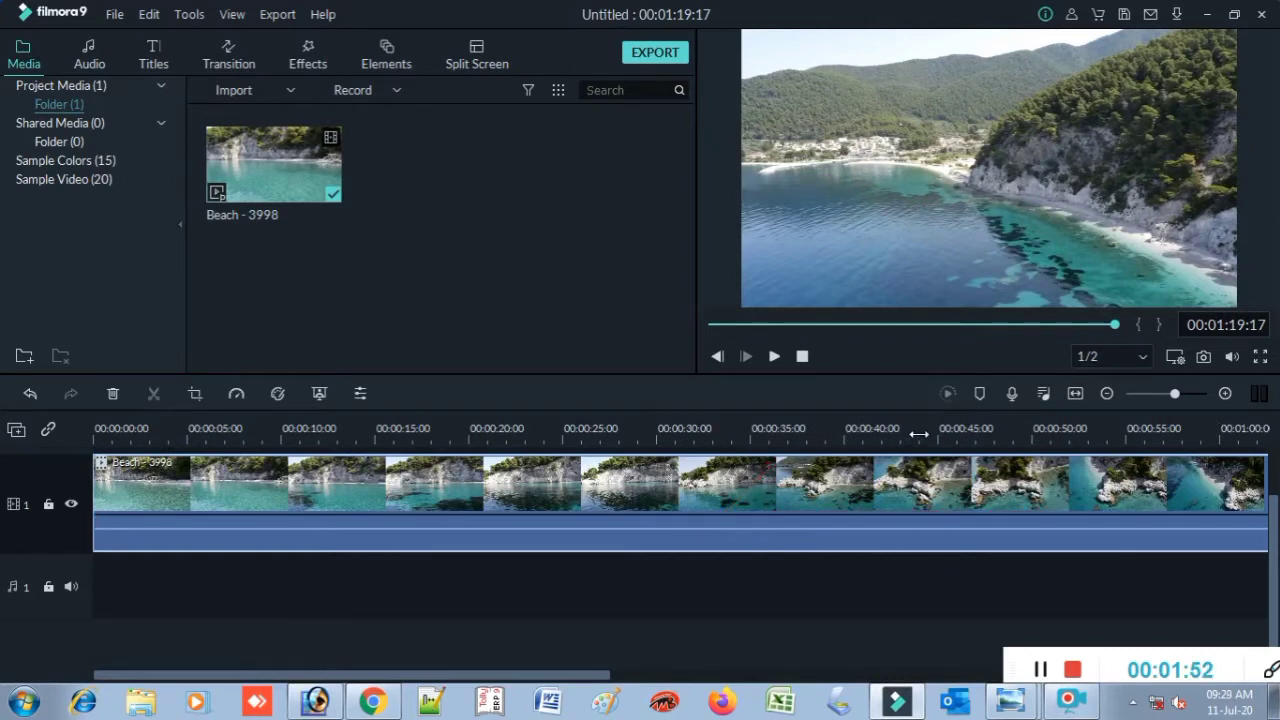
Preview the opening seconds of the beach clip and return the playhead to the start of the timeline.
left_click_drag(896, 432, 520, 430)
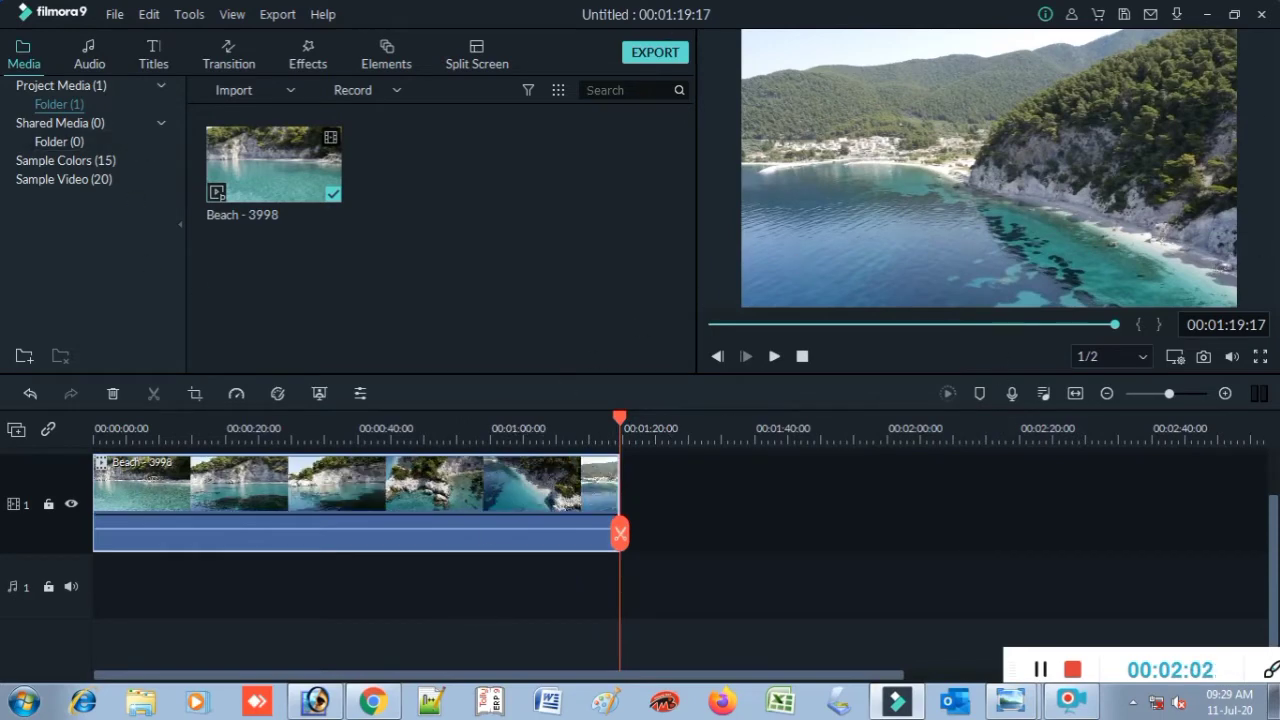
left_click(773, 357)
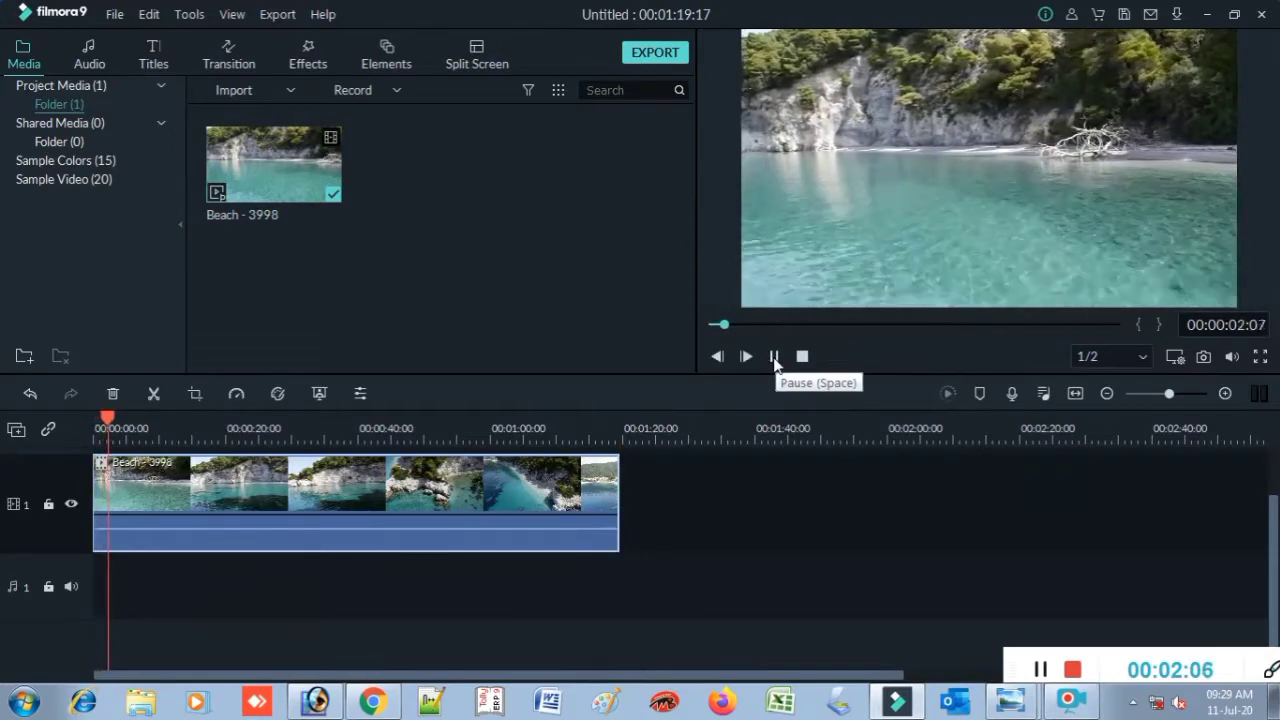
left_click(772, 362)
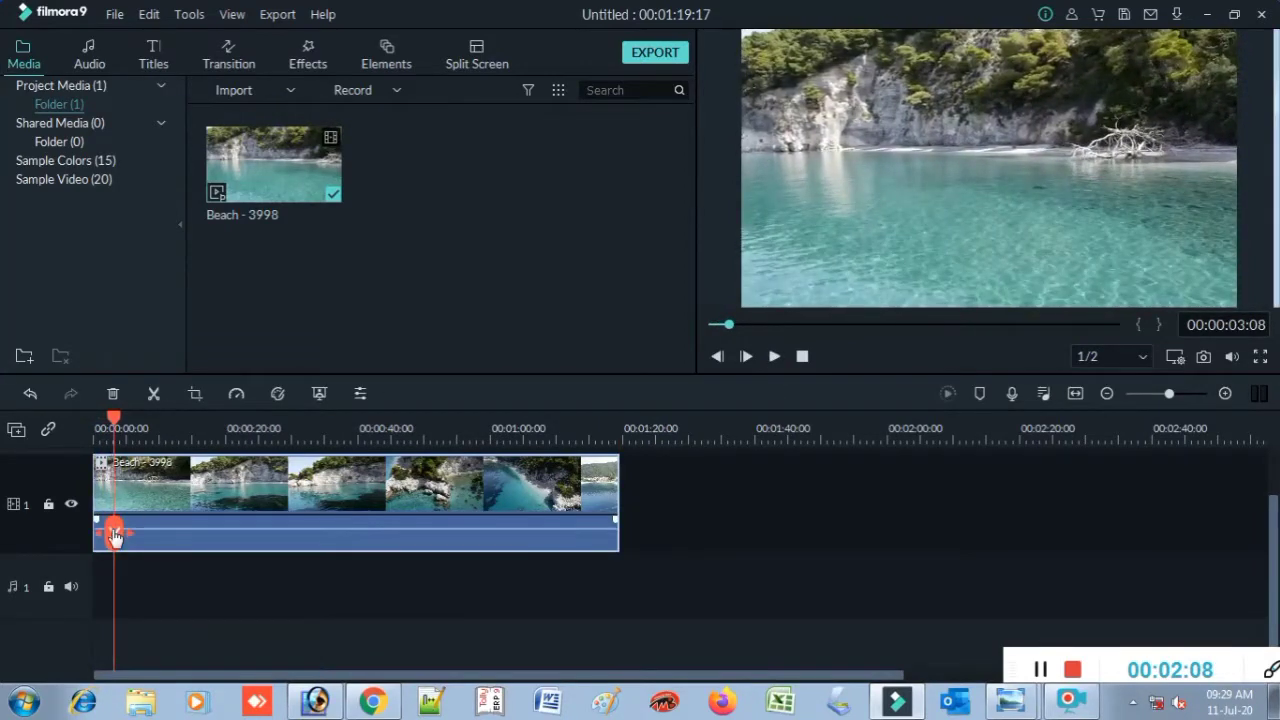
left_click_drag(115, 535, 95, 533)
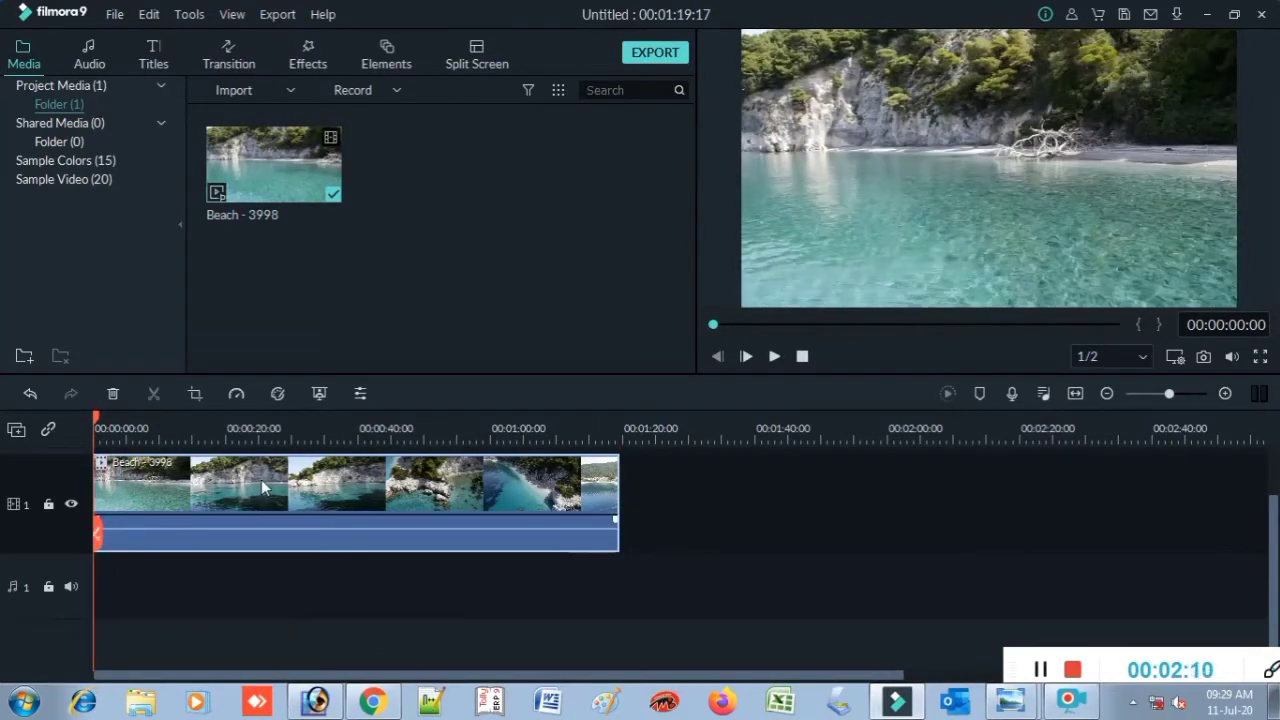
left_click(800, 487)
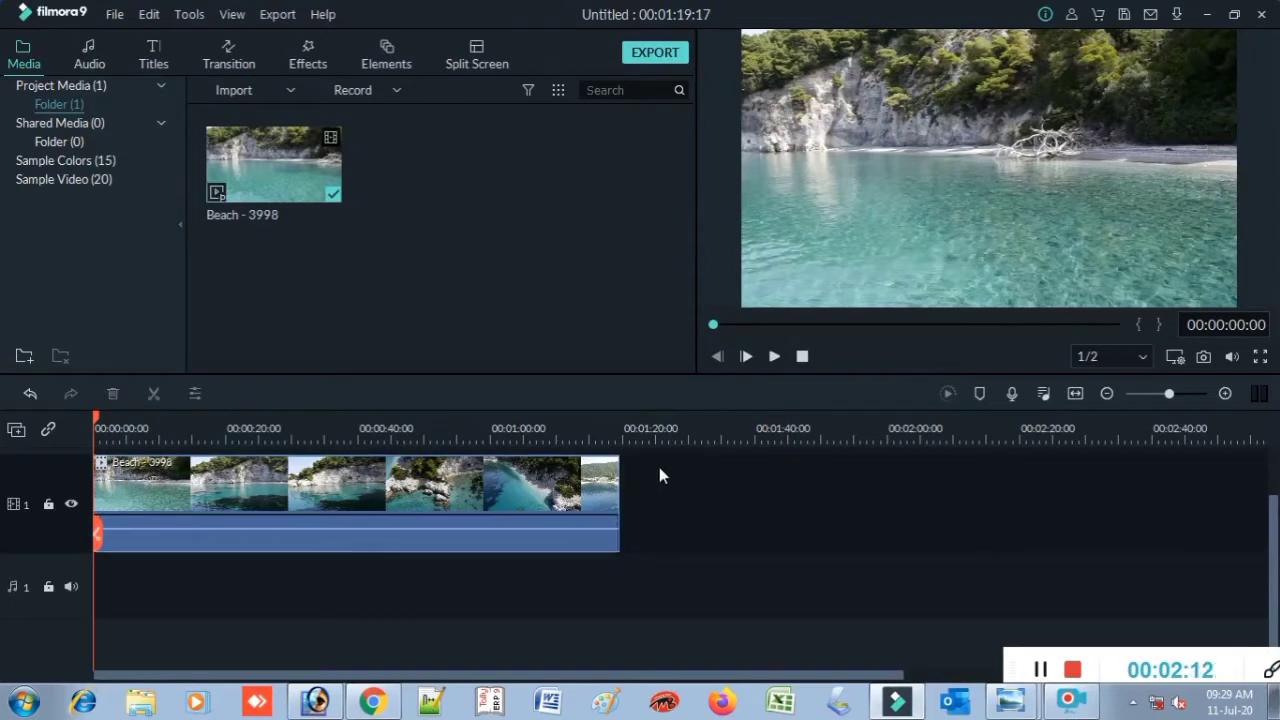
Speed up the beach clip on the timeline to the Fast 4x preset.
left_click(295, 505)
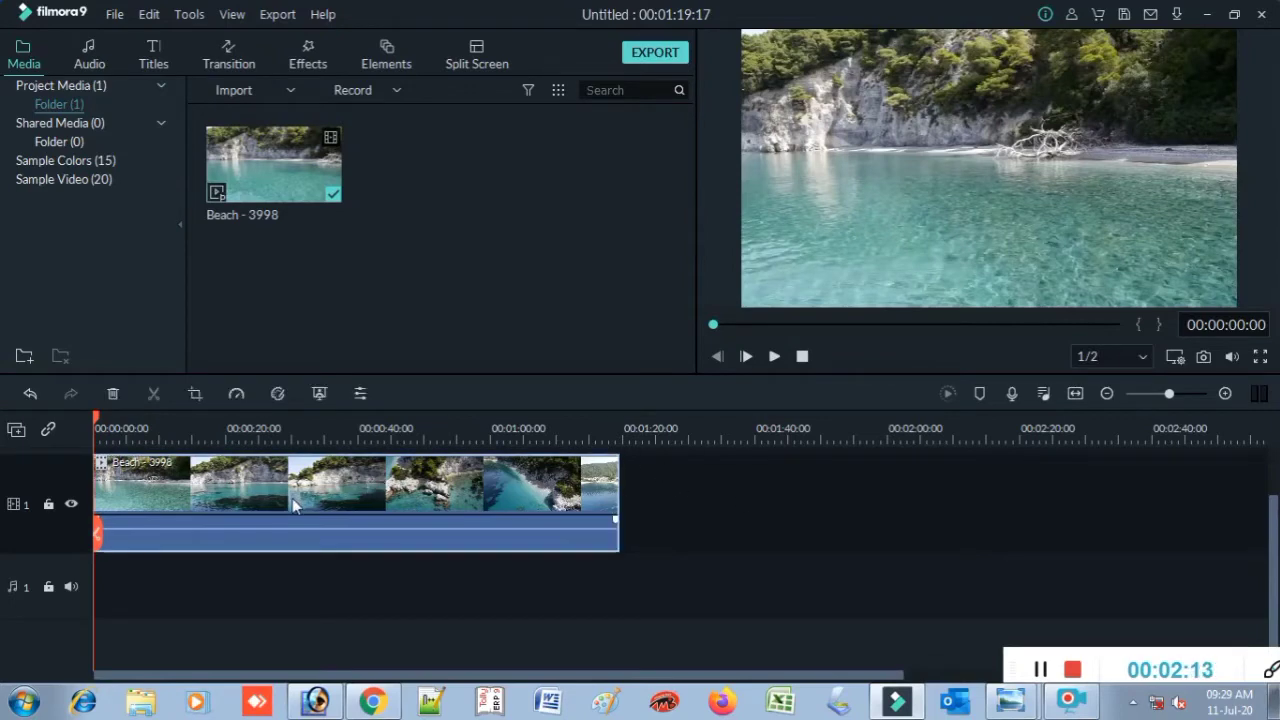
left_click(240, 394)
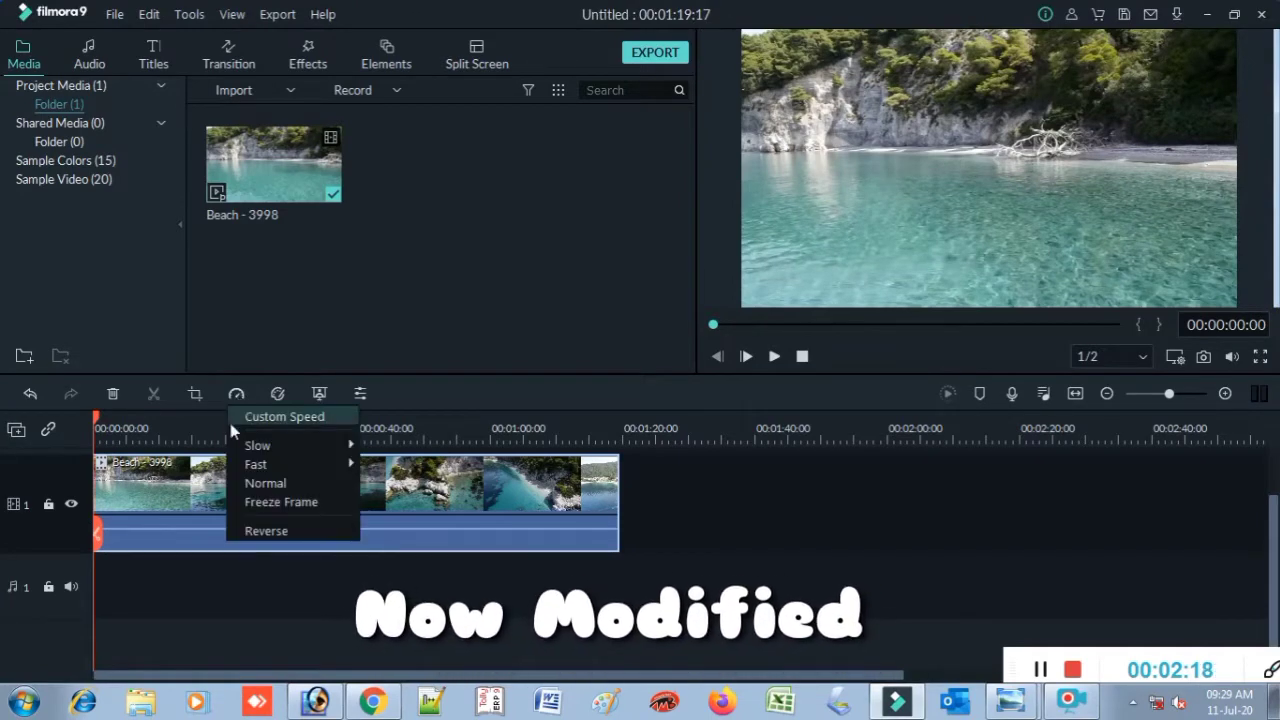
mouse_move(289, 463)
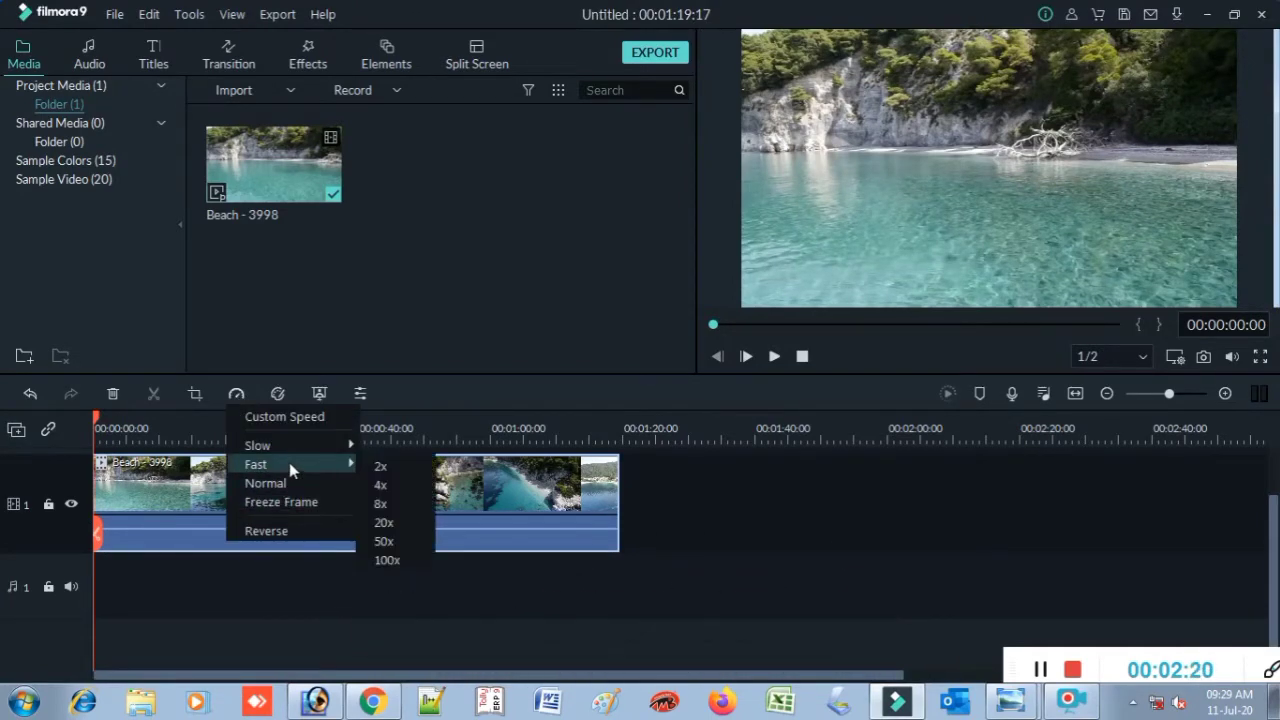
left_click(381, 485)
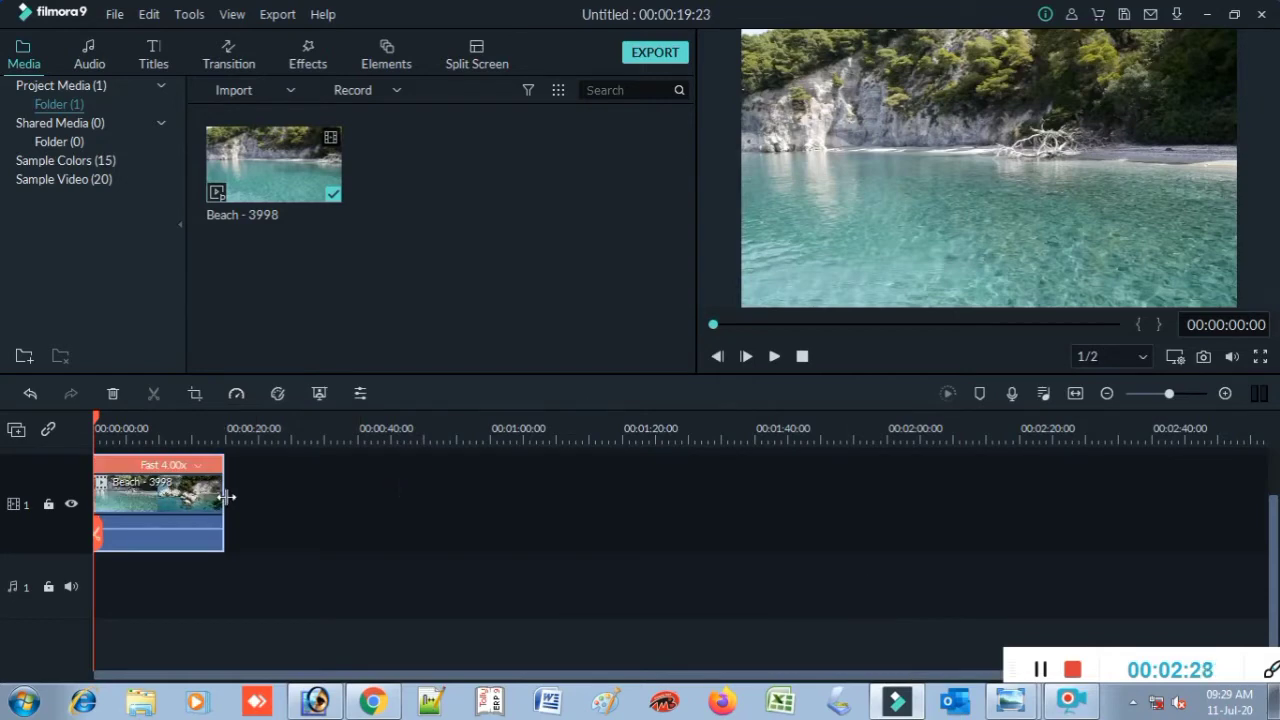
Play the sped-up beach clip through to its end and return the playhead to the start.
left_click(775, 358)
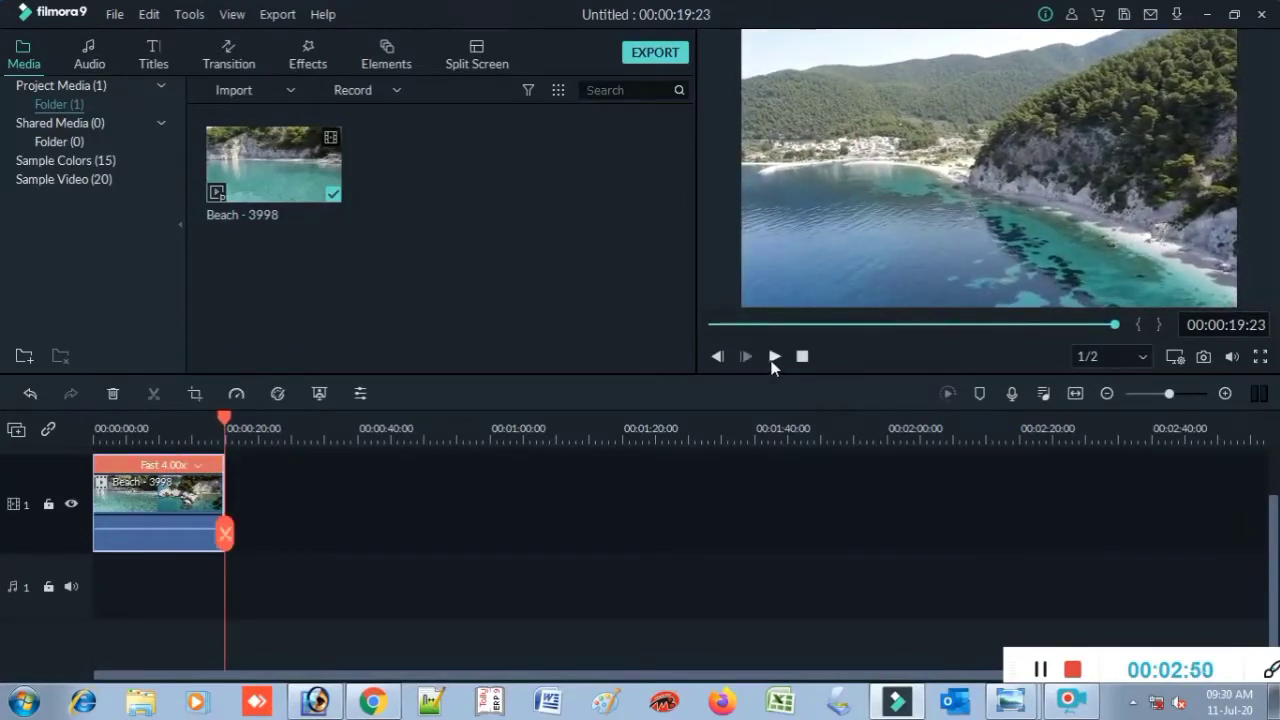
left_click_drag(229, 541, 97, 530)
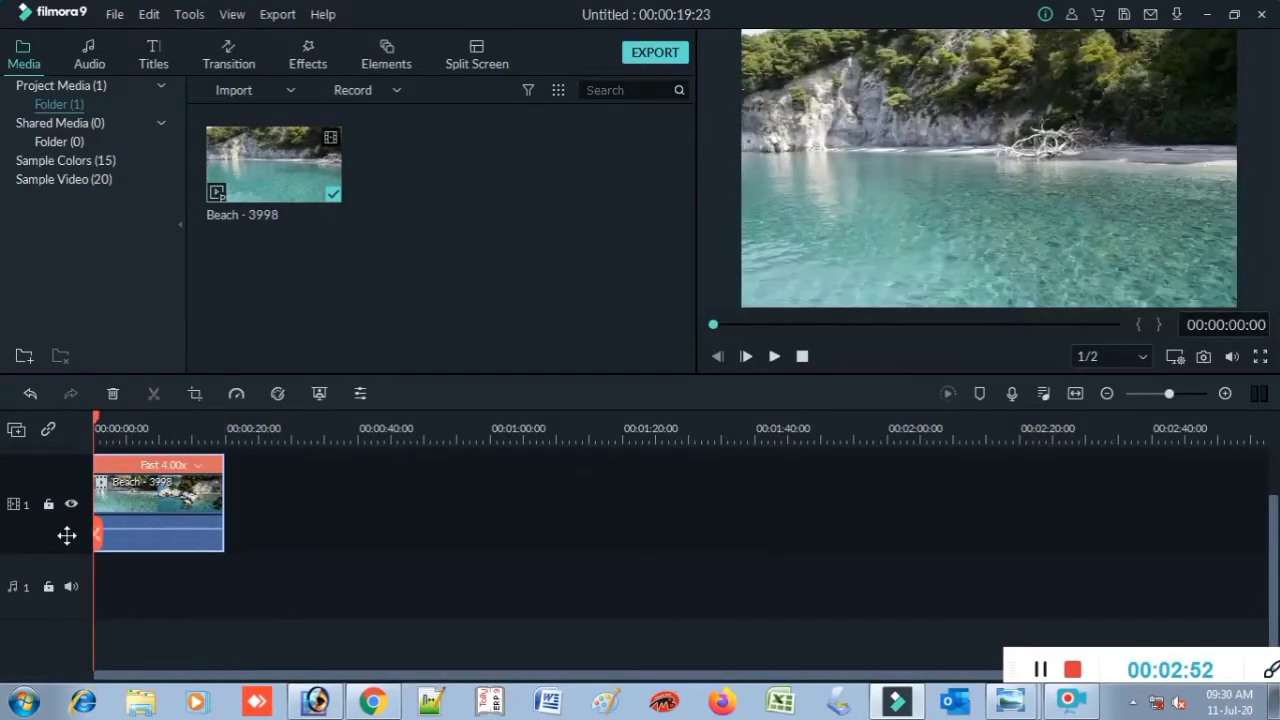
Add the Drift - Drift music from the included audio library to the audio track twice, one copy after the other.
left_click(89, 58)
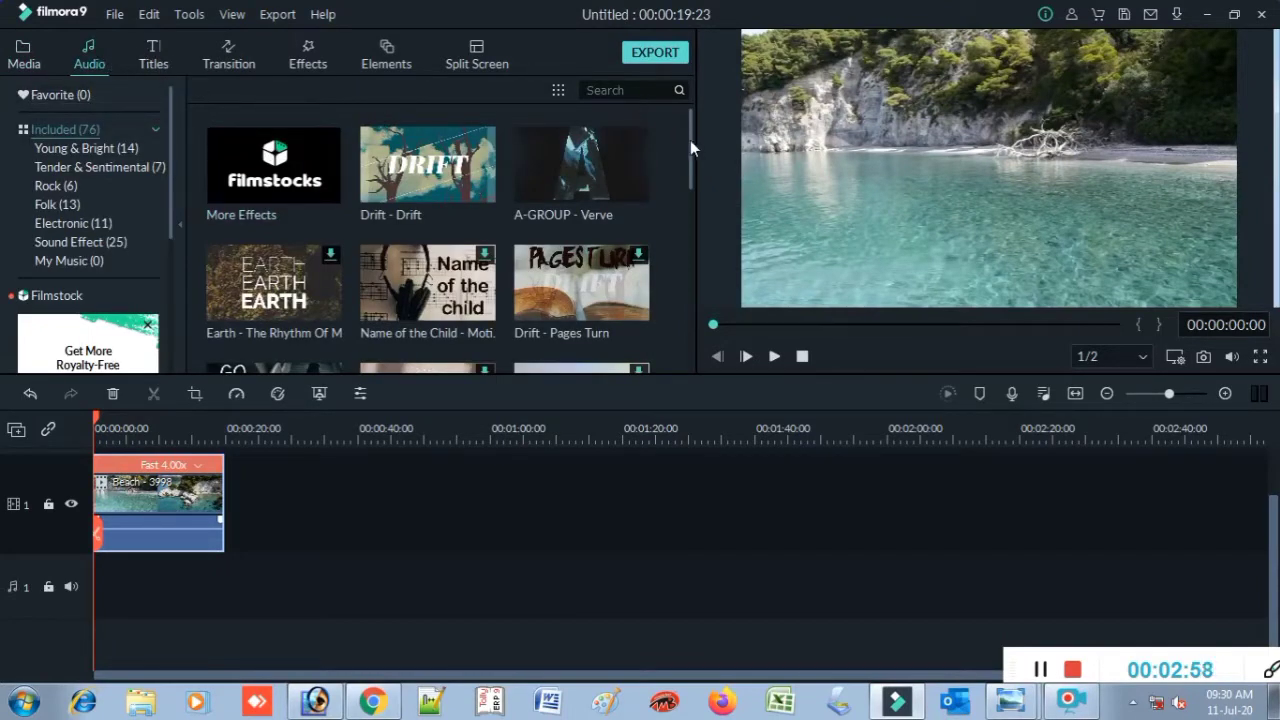
mouse_move(690, 140)
left_mouse_down()
mouse_move(688, 309)
mouse_move(700, 129)
left_mouse_up()
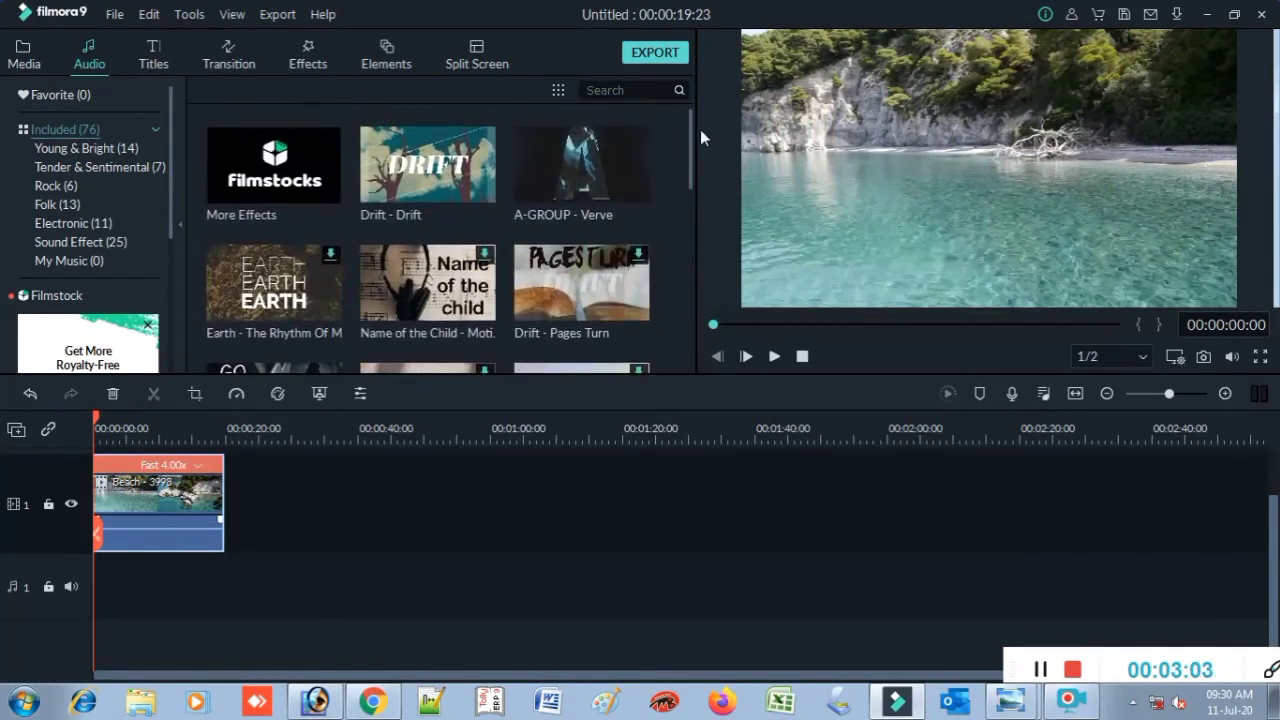
left_click(431, 171)
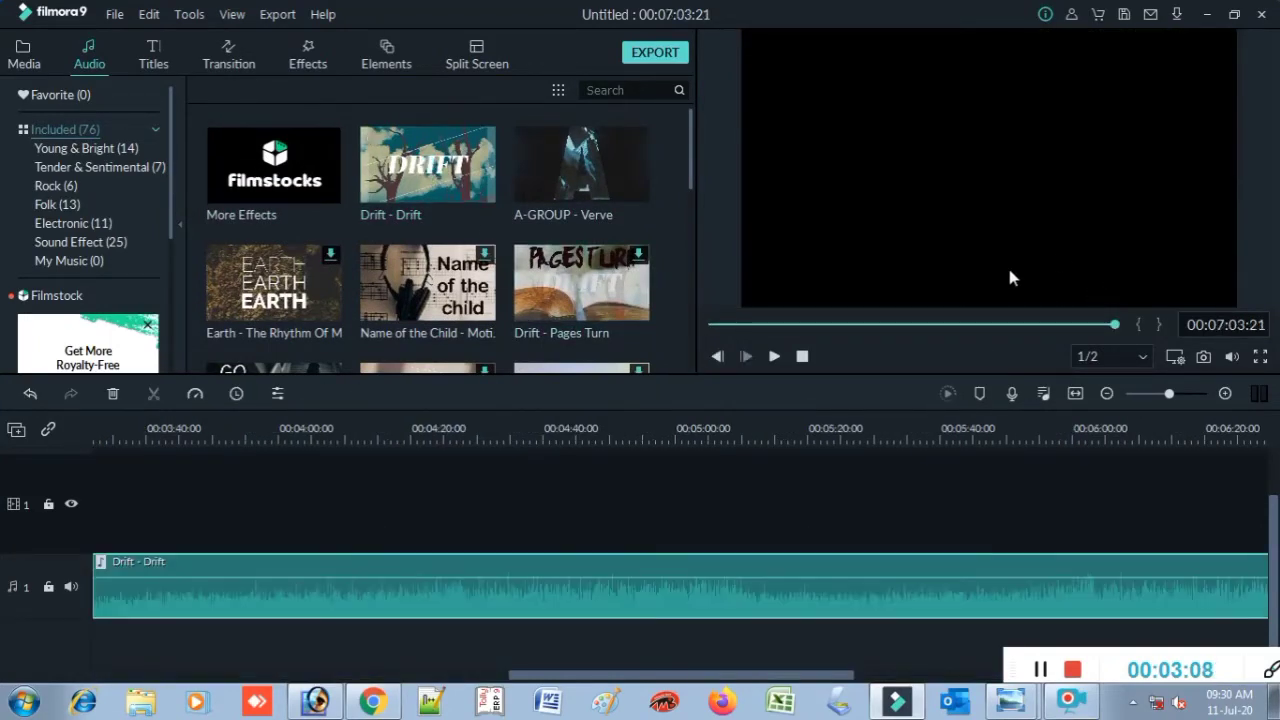
scroll(833, 428, "up", 3)
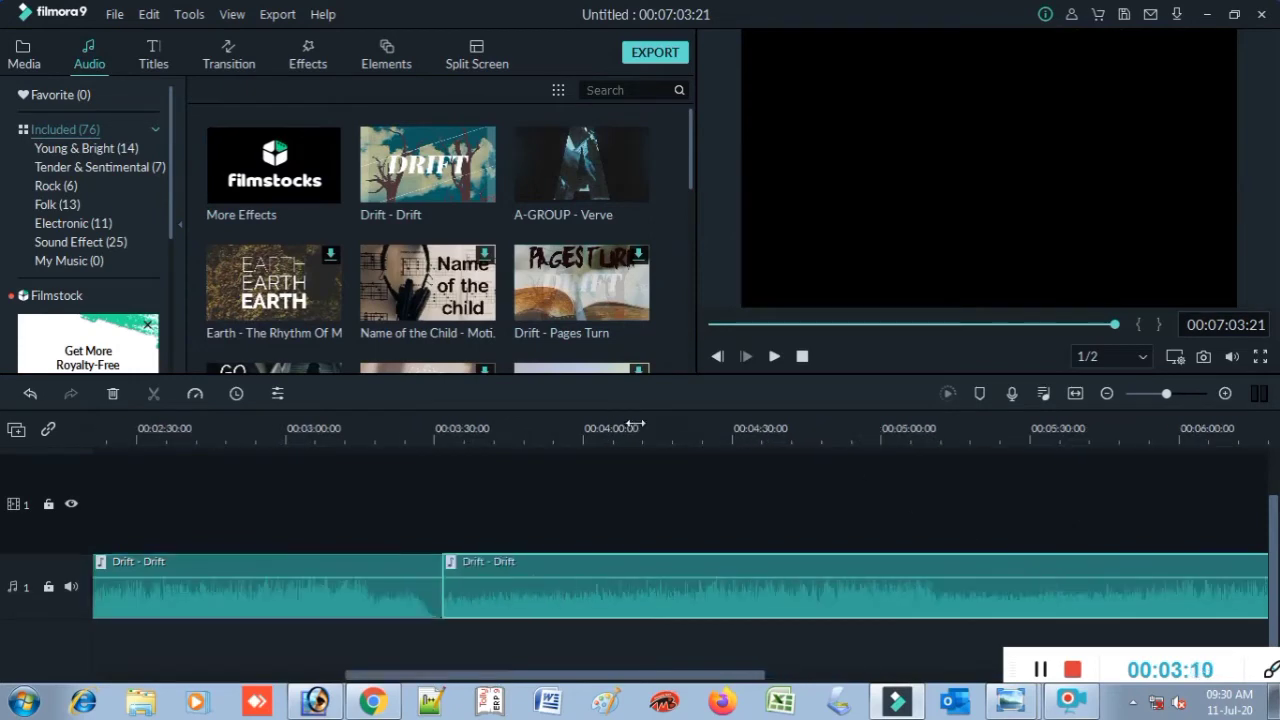
left_click(590, 430)
left_click_drag(769, 441, 586, 442)
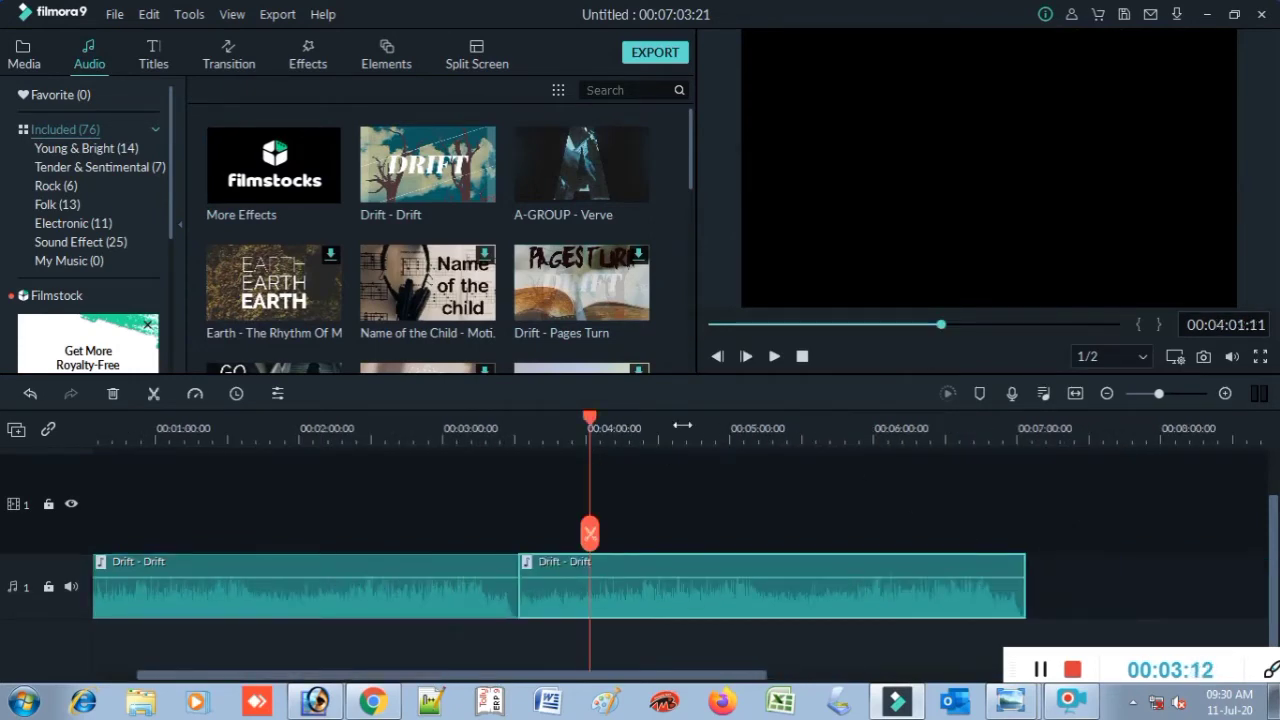
left_click_drag(682, 425, 612, 427)
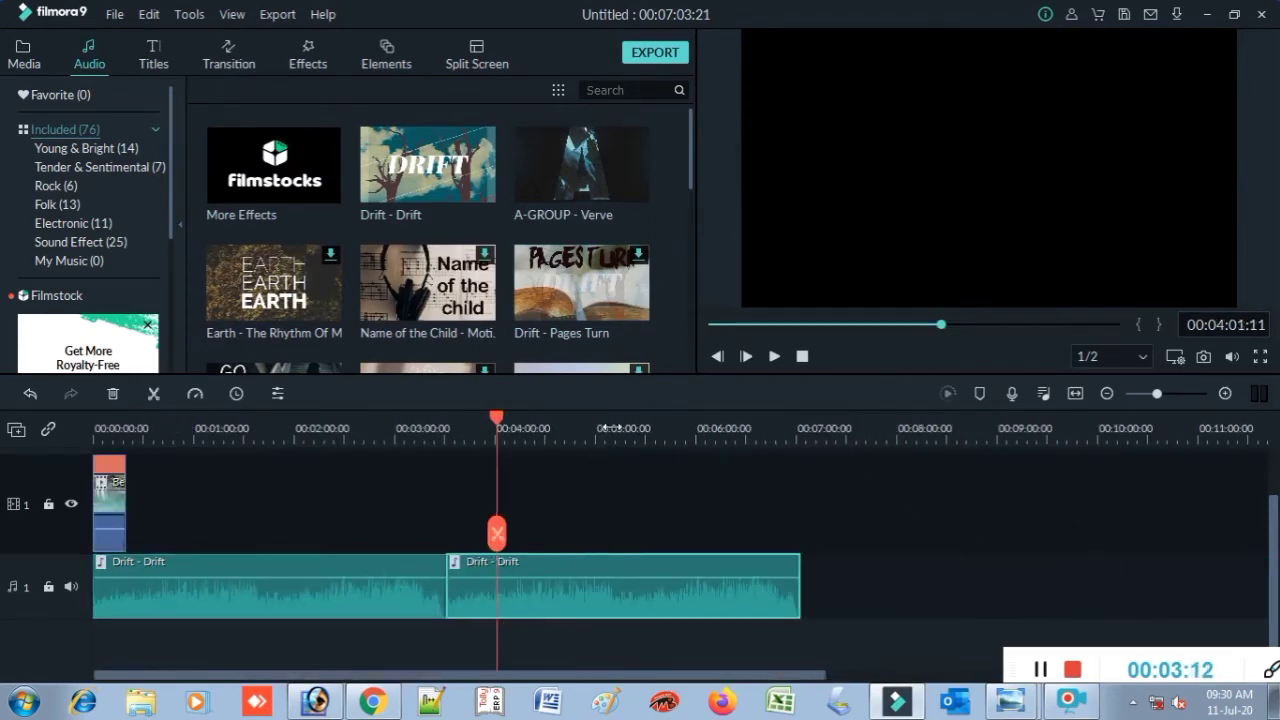
left_click(119, 496)
left_click_drag(127, 494, 208, 500)
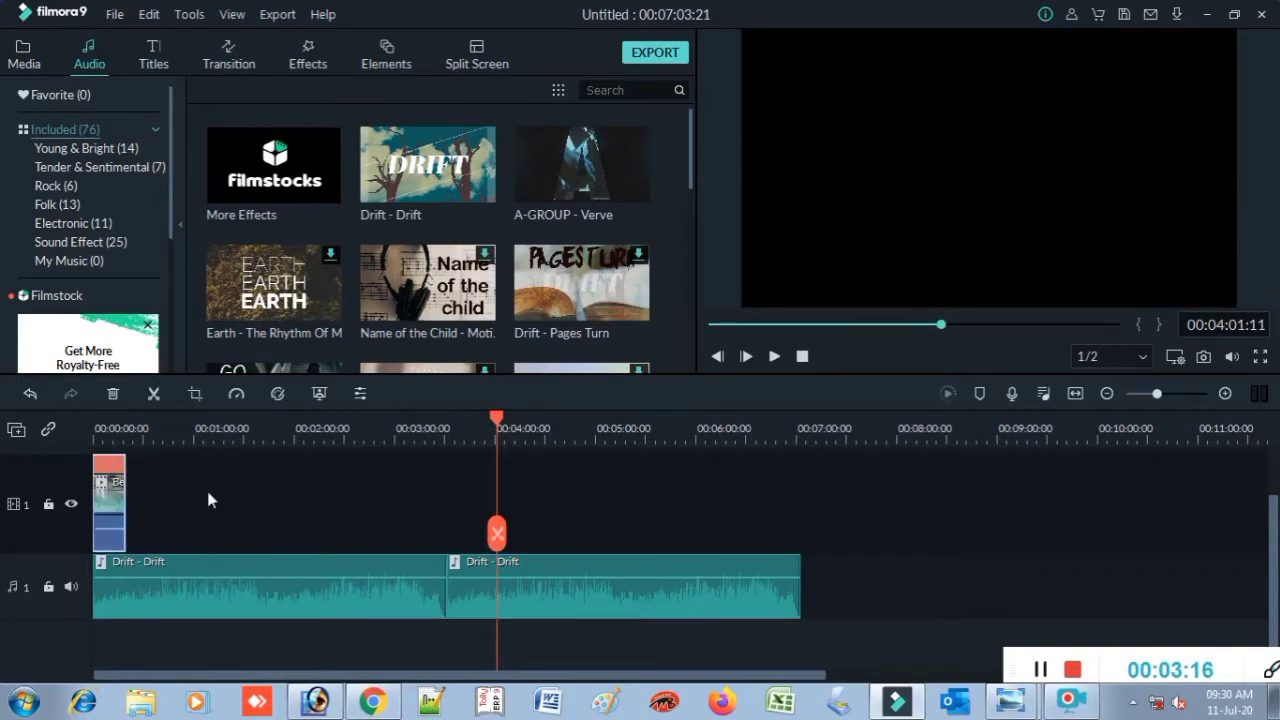
Delete one of the two Drift - Drift copies and preview the opening seconds with the music.
right_click(318, 592)
left_click(385, 346)
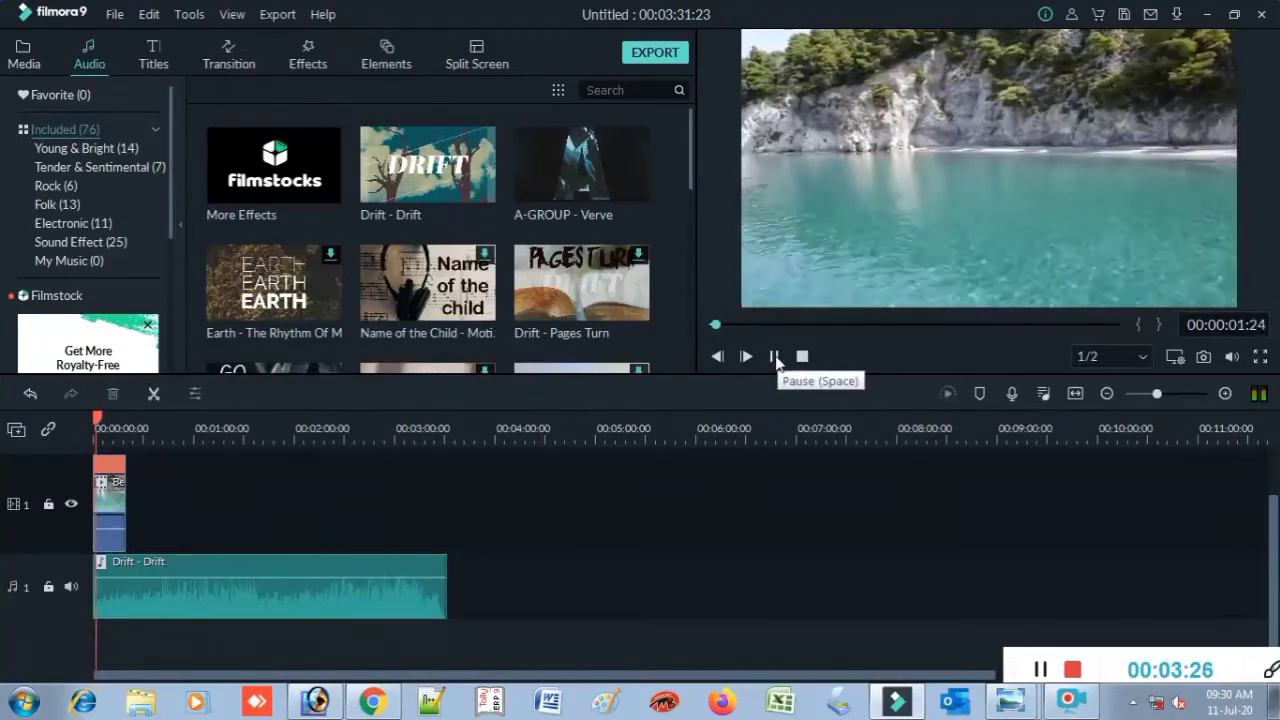
left_click(777, 357)
Delete the remaining Drift - Drift music clip from the audio track.
left_click(373, 588)
right_click(373, 588)
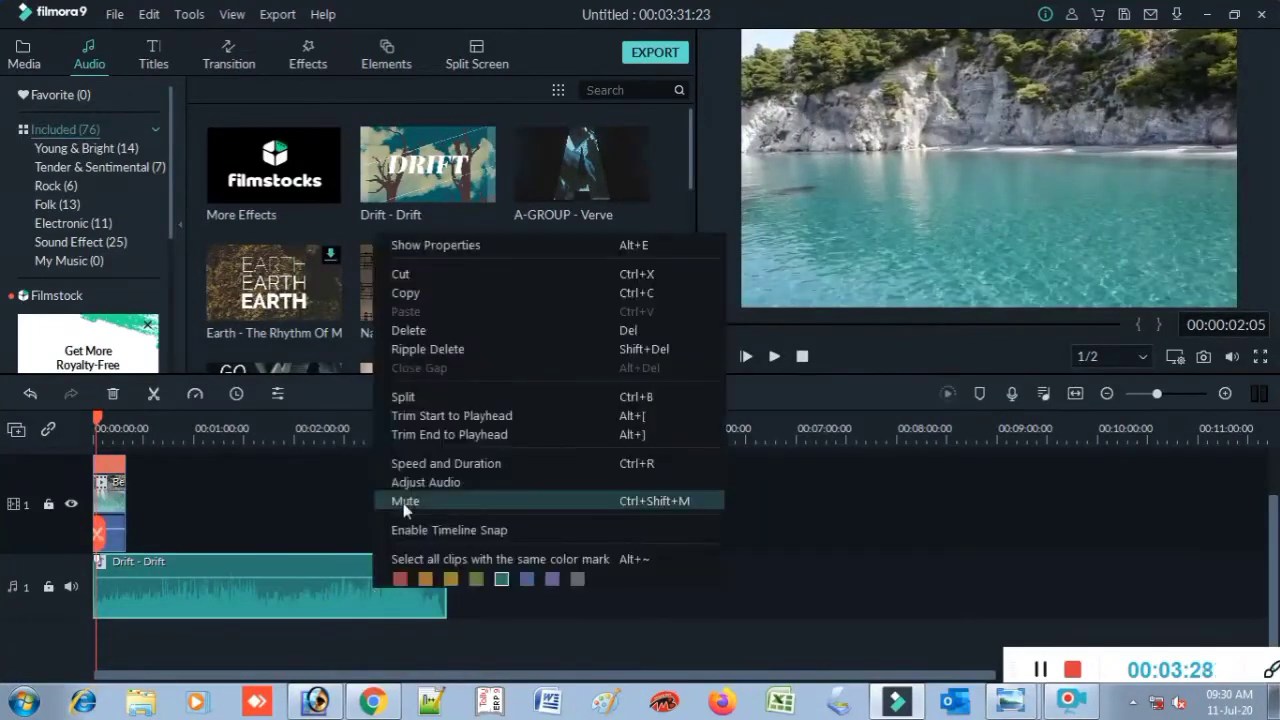
left_click(452, 332)
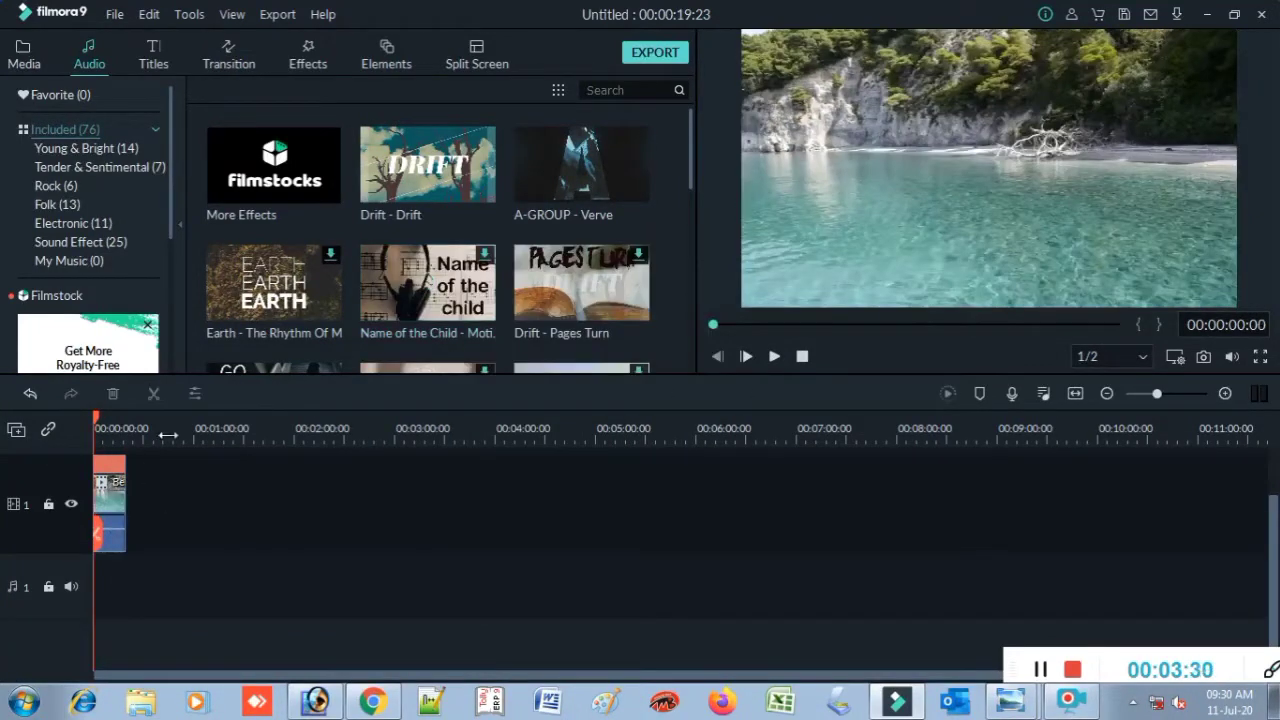
Browse the included title presets and add Title 2 above the start of the beach clip.
left_click_drag(168, 435, 840, 443)
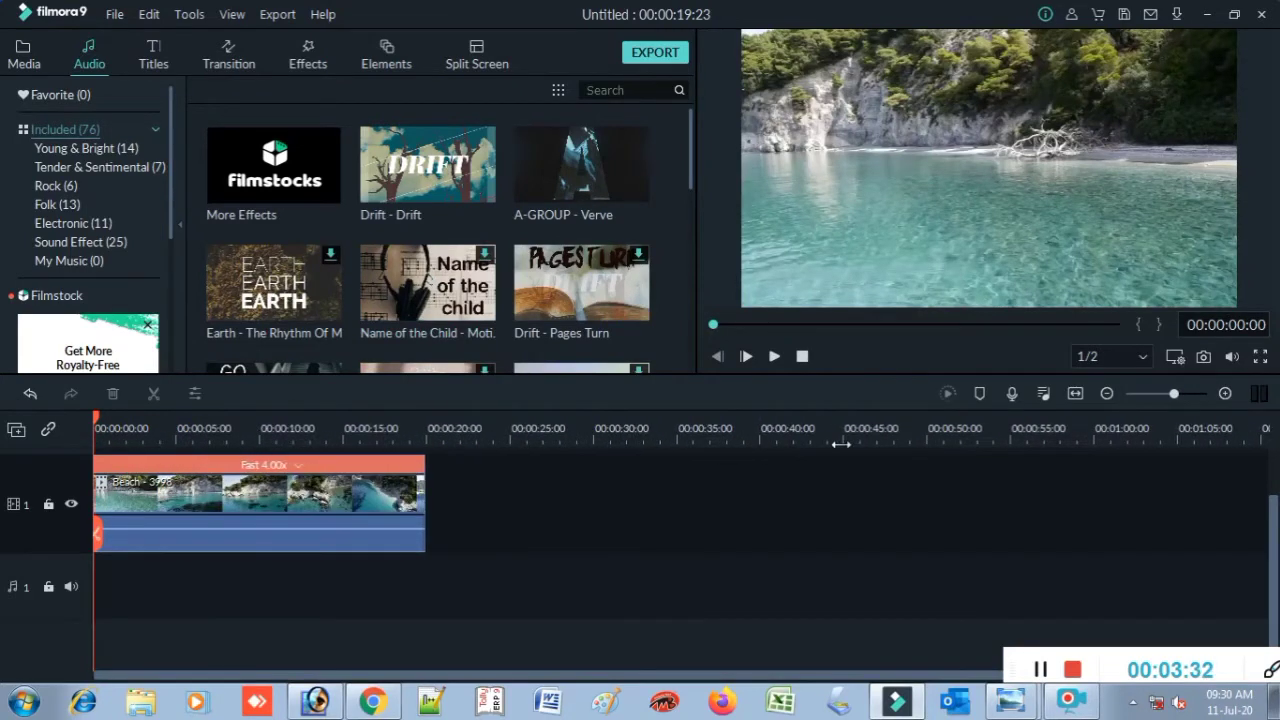
left_click(154, 60)
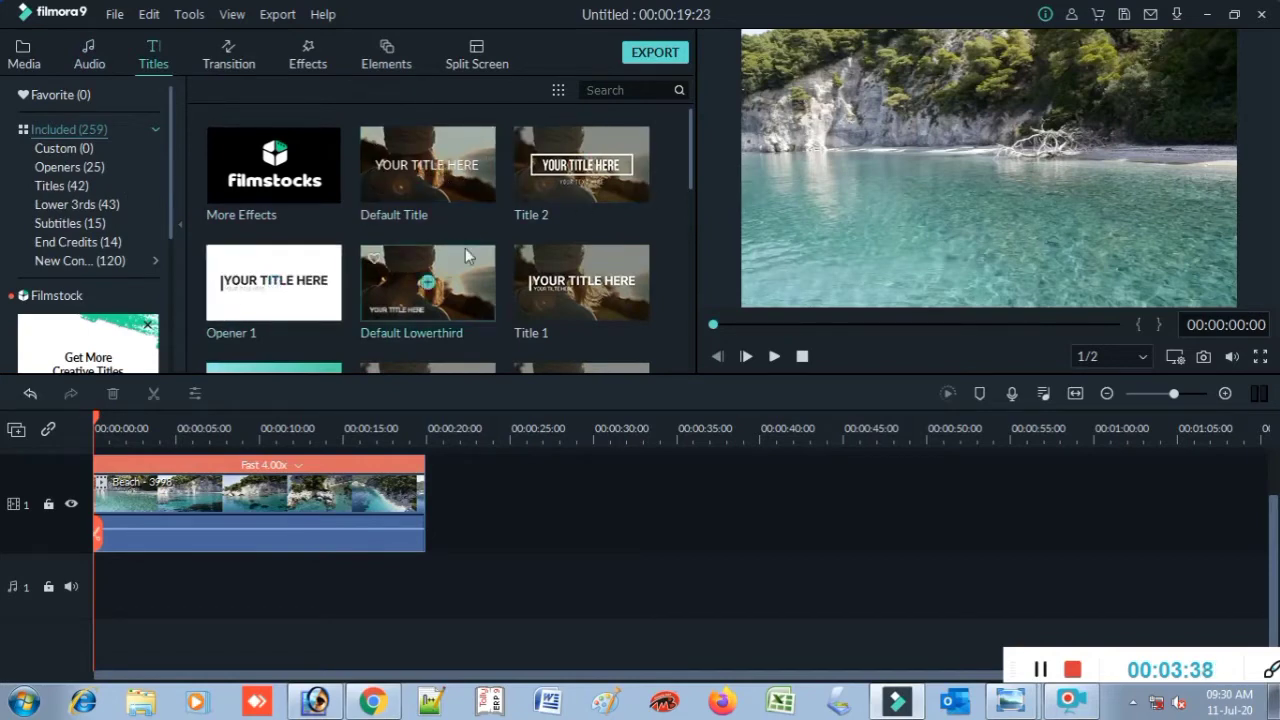
left_click_drag(690, 140, 675, 297)
left_click_drag(674, 301, 685, 156)
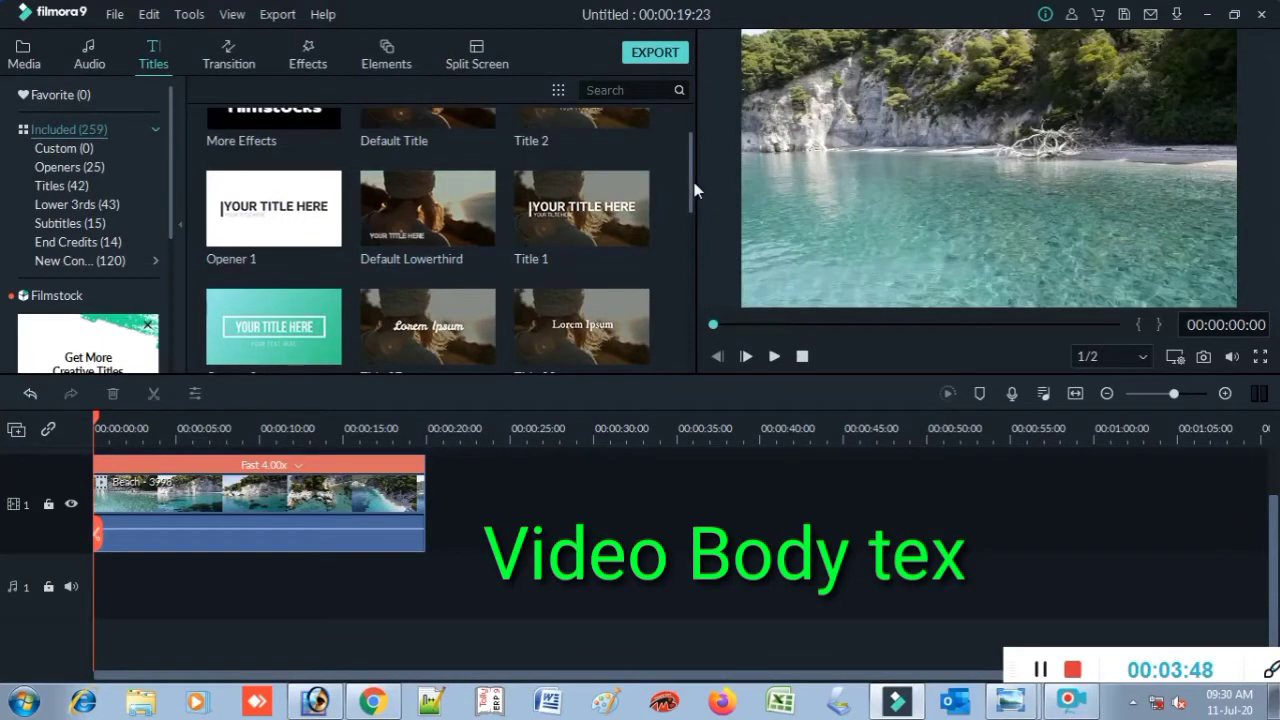
left_click_drag(694, 182, 700, 146)
left_click(581, 170)
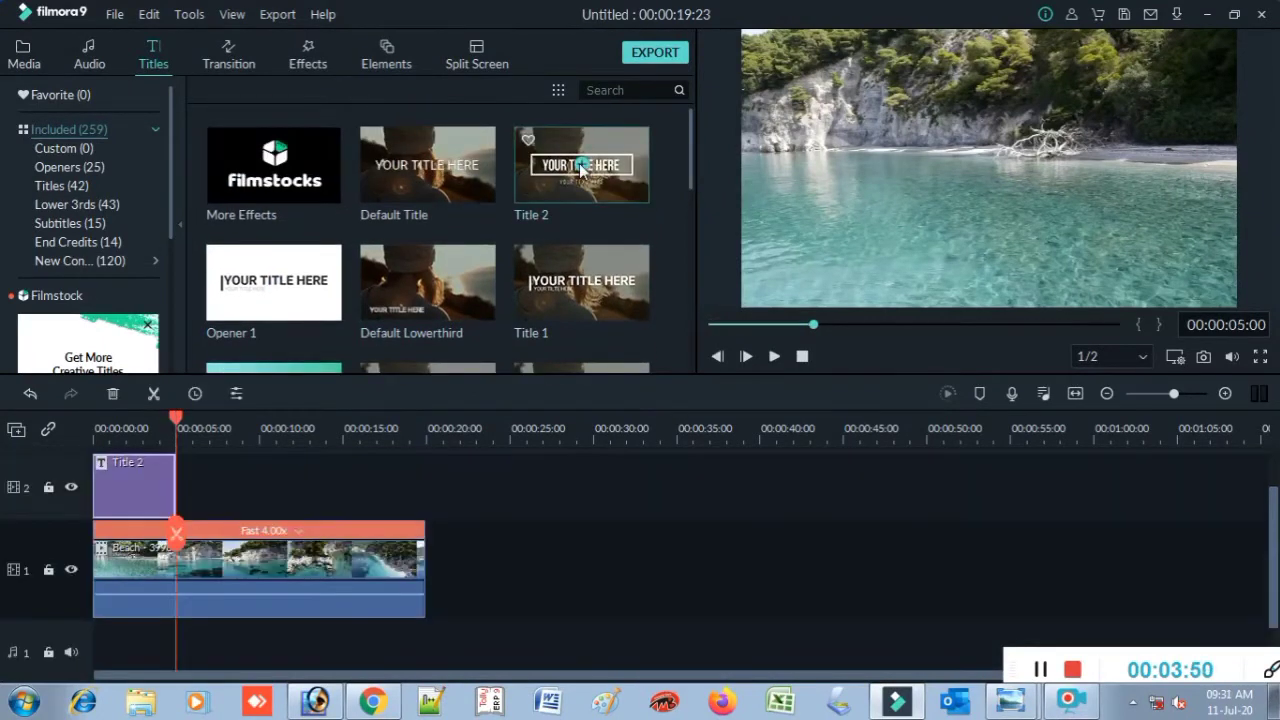
Open the Title 2 clip for editing and delete its "YOUR TEXT HERE" subtitle text.
double_click(115, 484)
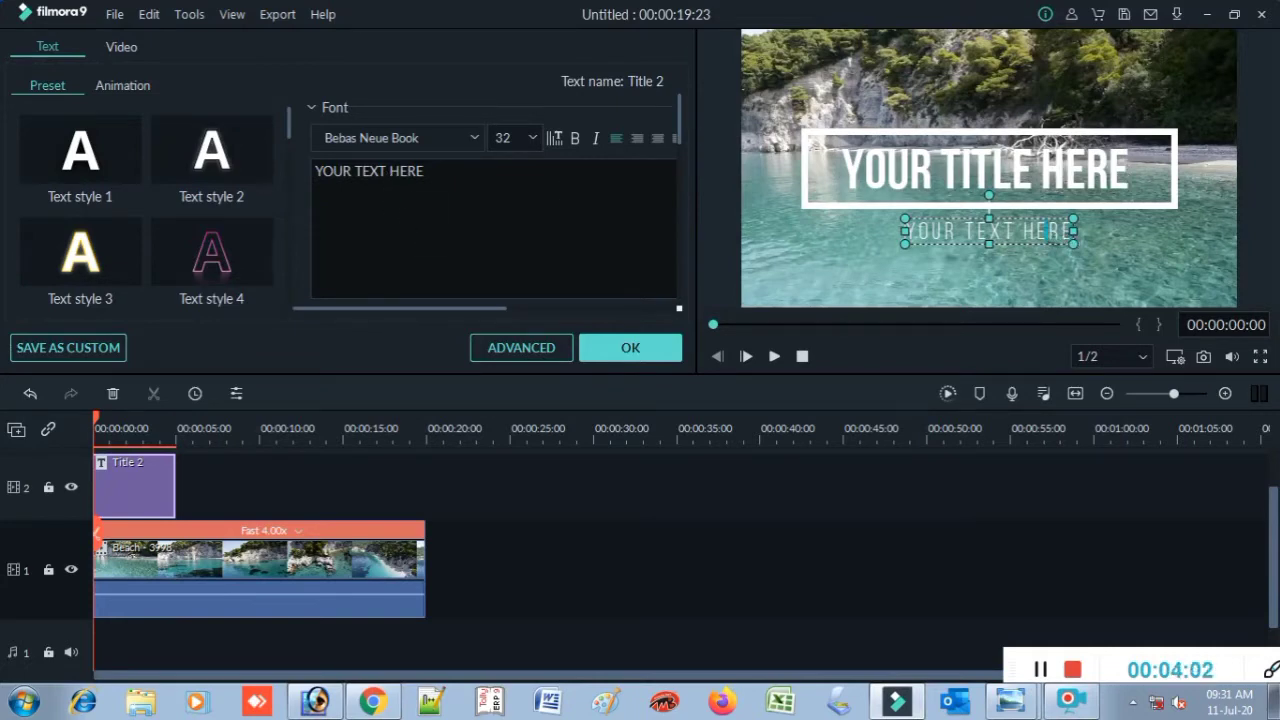
mouse_move(1073, 246)
left_mouse_down()
mouse_move(1076, 262)
mouse_move(1070, 252)
left_mouse_up()
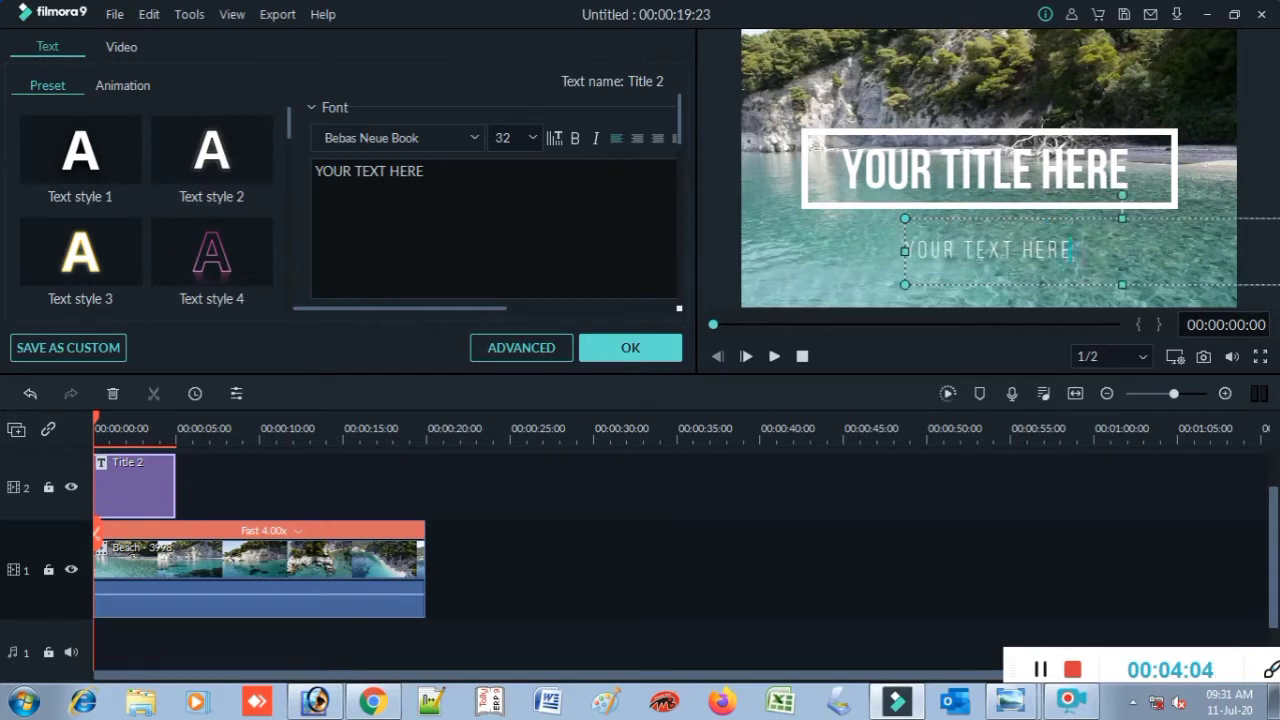
key("BackSpace")
key("BackSpace")
key("BackSpace")
key("BackSpace")
key("BackSpace")
key("BackSpace")
key("BackSpace")
key("BackSpace")
key("BackSpace")
key("BackSpace")
key("BackSpace")
key("BackSpace")
key("BackSpace")
left_click(850, 257)
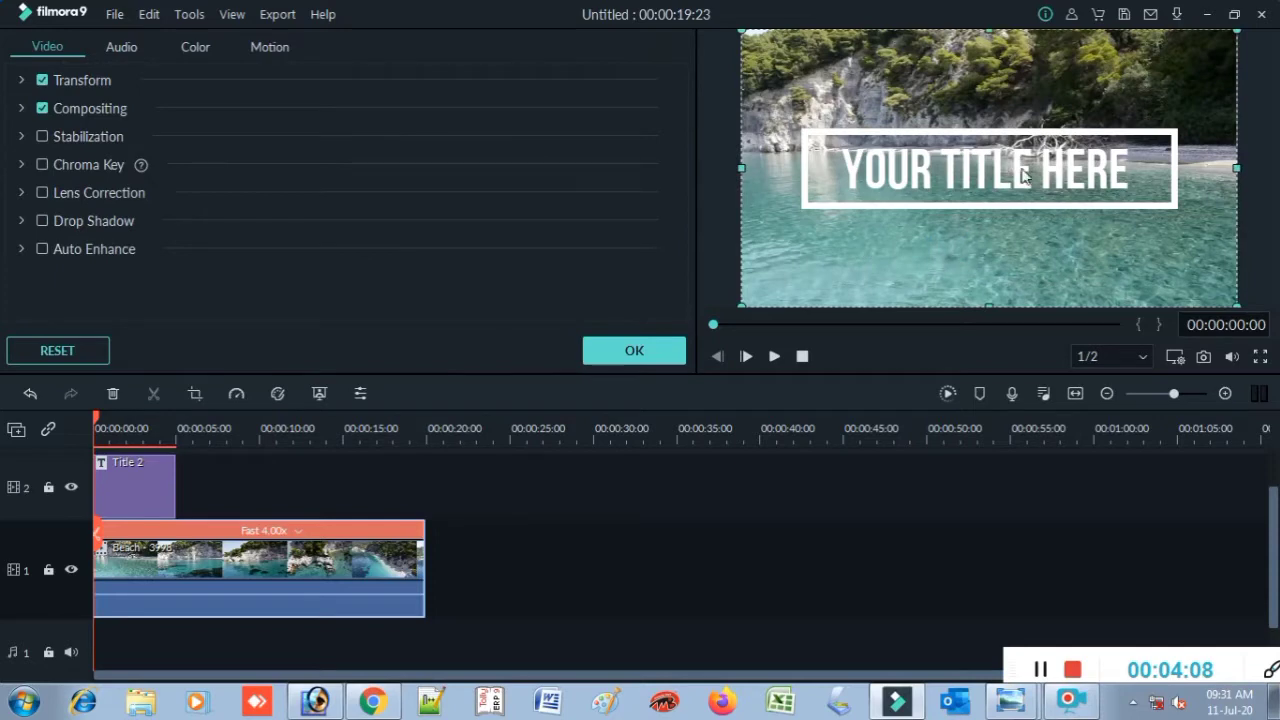
Replace the boxed main title text with "Best video".
left_click(1126, 170)
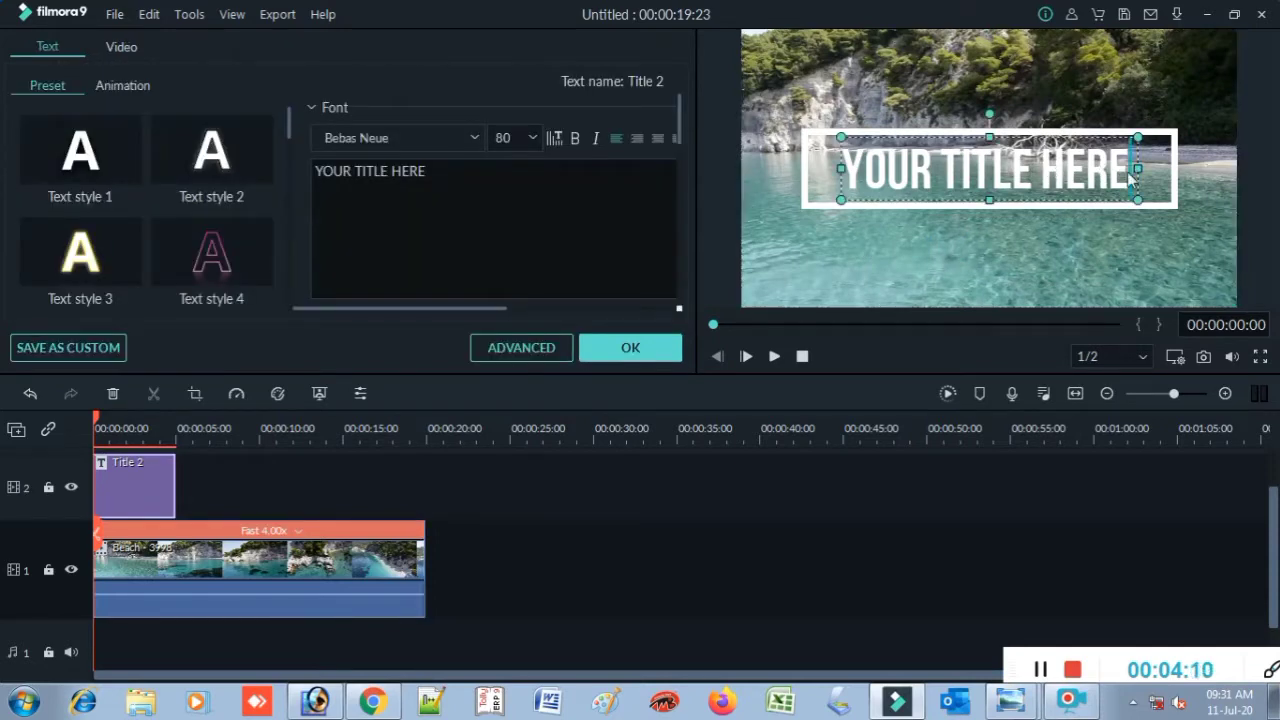
key("BackSpace")
key("BackSpace")
key("BackSpace")
key("BackSpace")
key("BackSpace")
key("BackSpace")
key("BackSpace")
key("BackSpace")
key("BackSpace")
key("BackSpace")
key("BackSpace")
key("BackSpace")
key("BackSpace")
key("BackSpace")
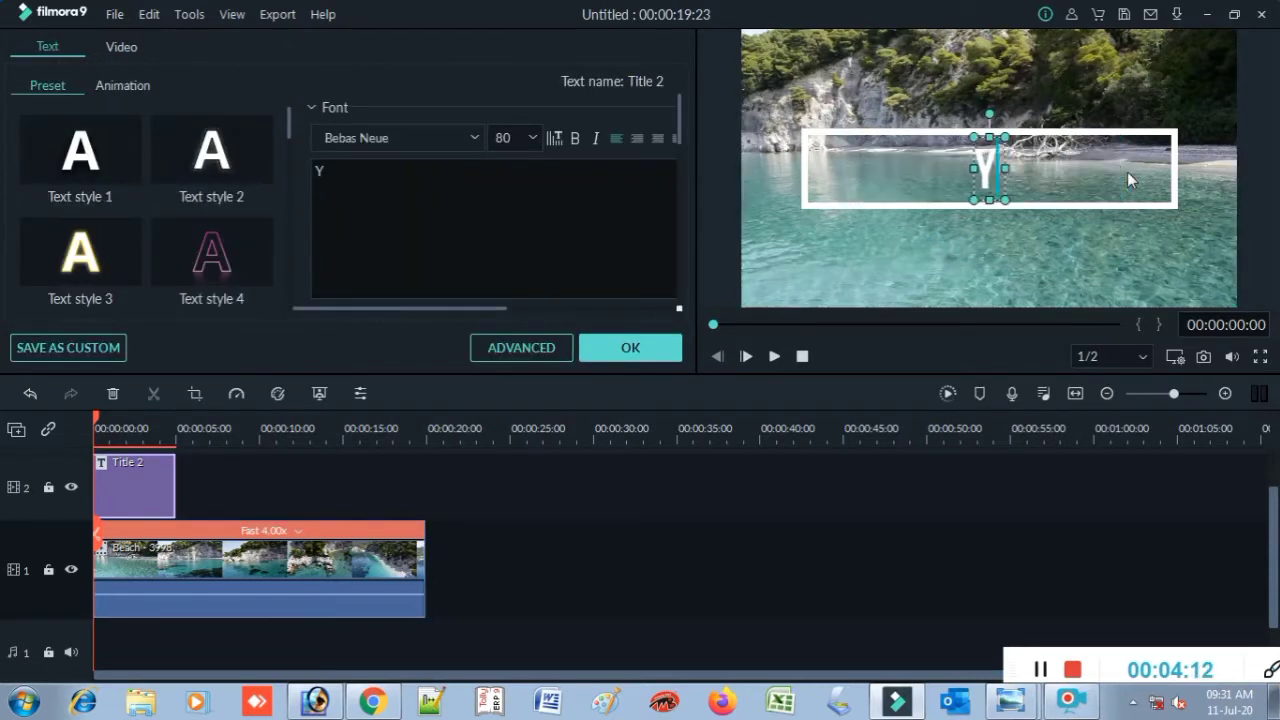
key("BackSpace")
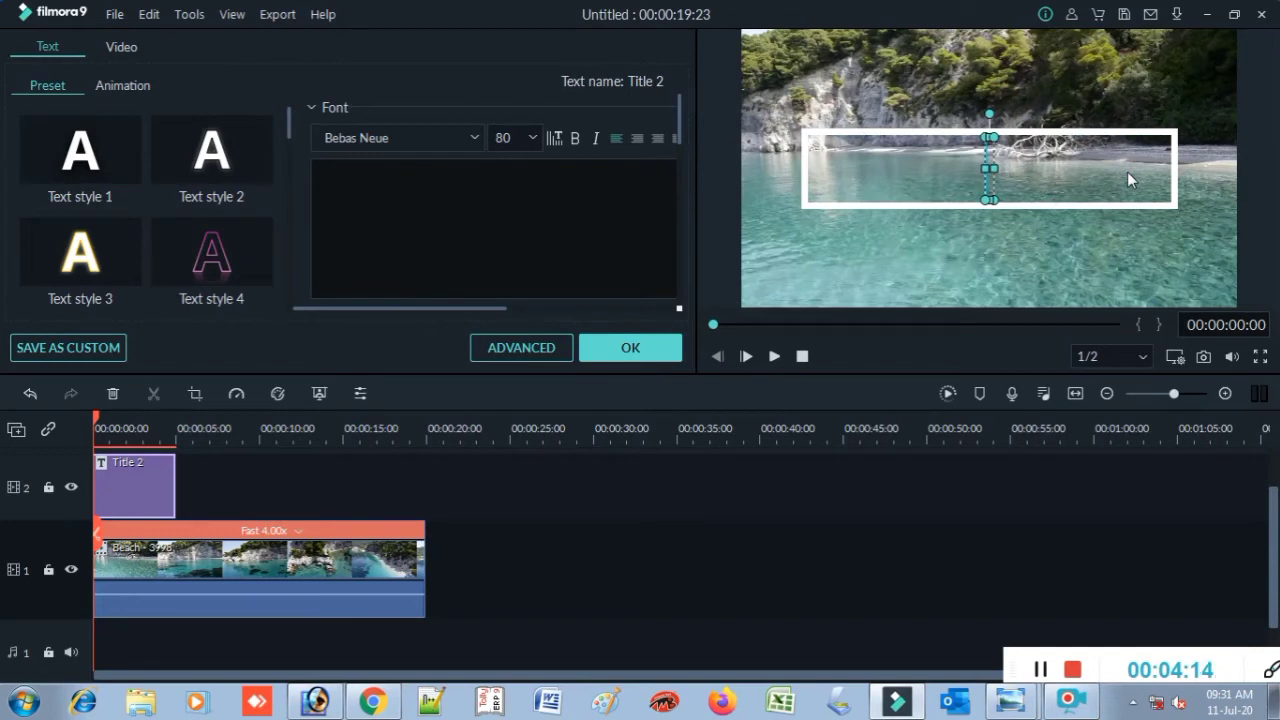
type("Best")
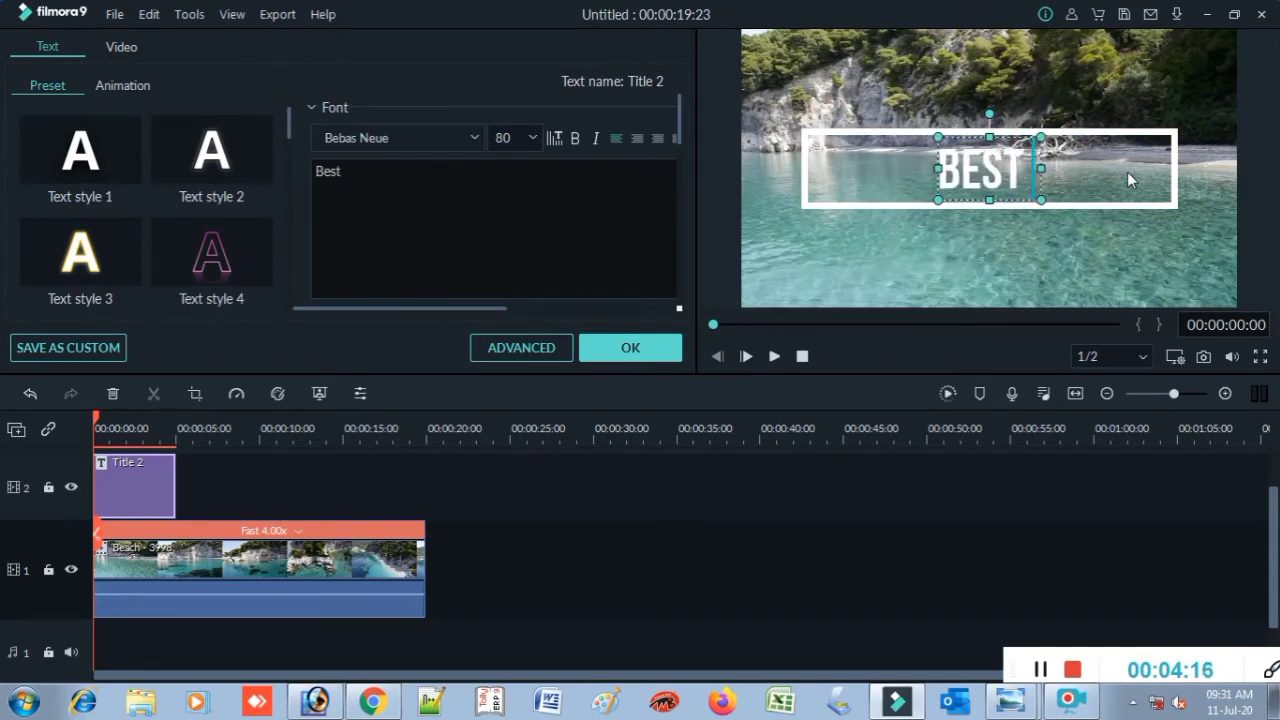
type(" video")
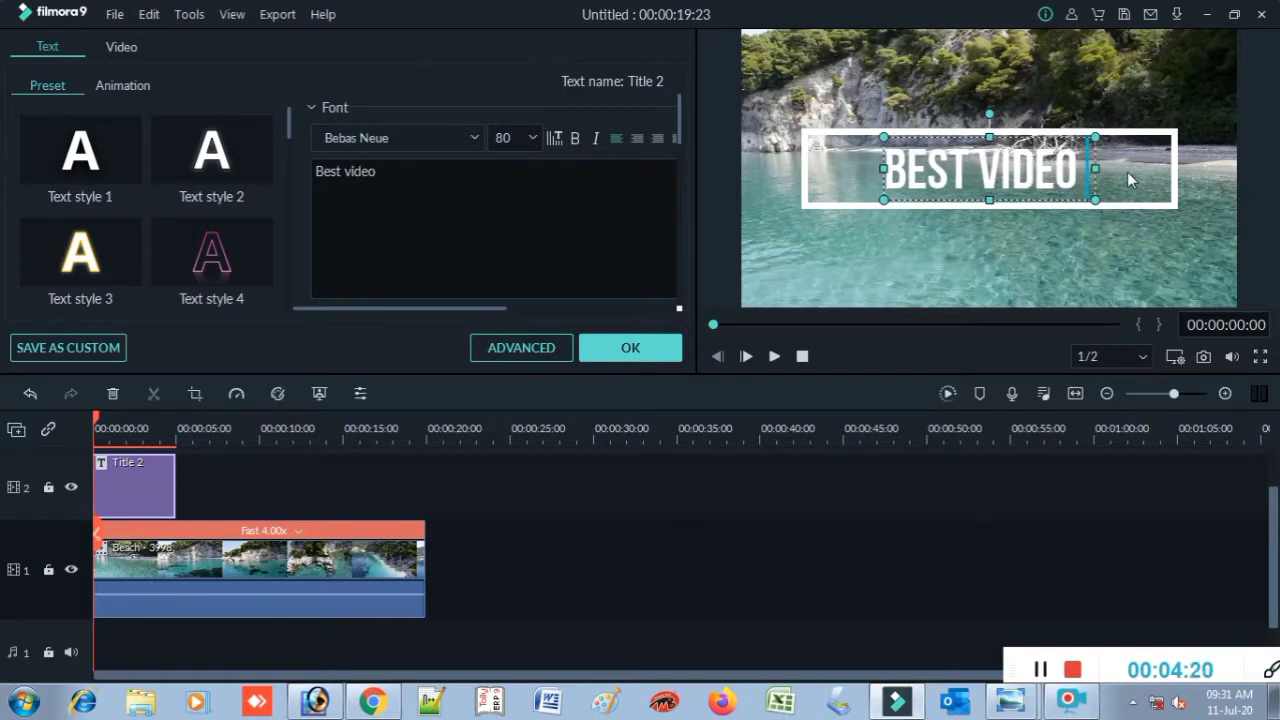
Set the "Best video" title's font to Exo ExtraLight and apply the Text style 8 preset.
mouse_move(248, 246)
left_click(477, 137)
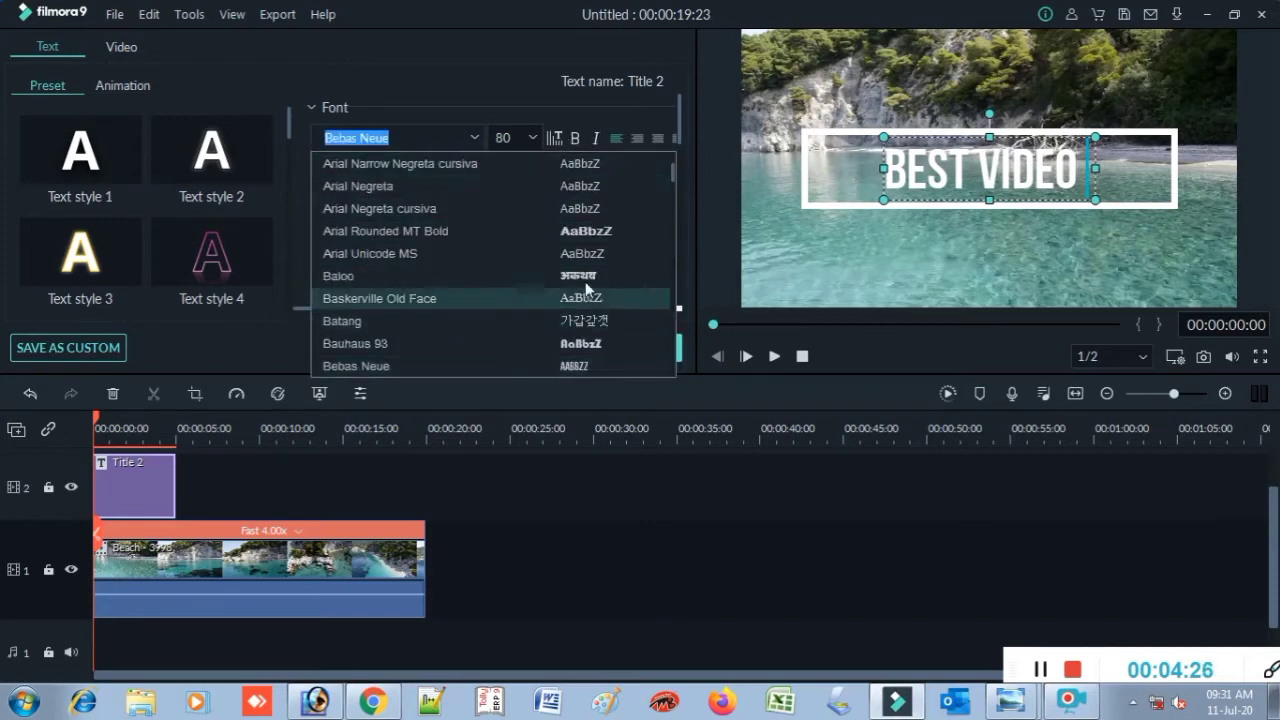
left_click_drag(672, 177, 666, 232)
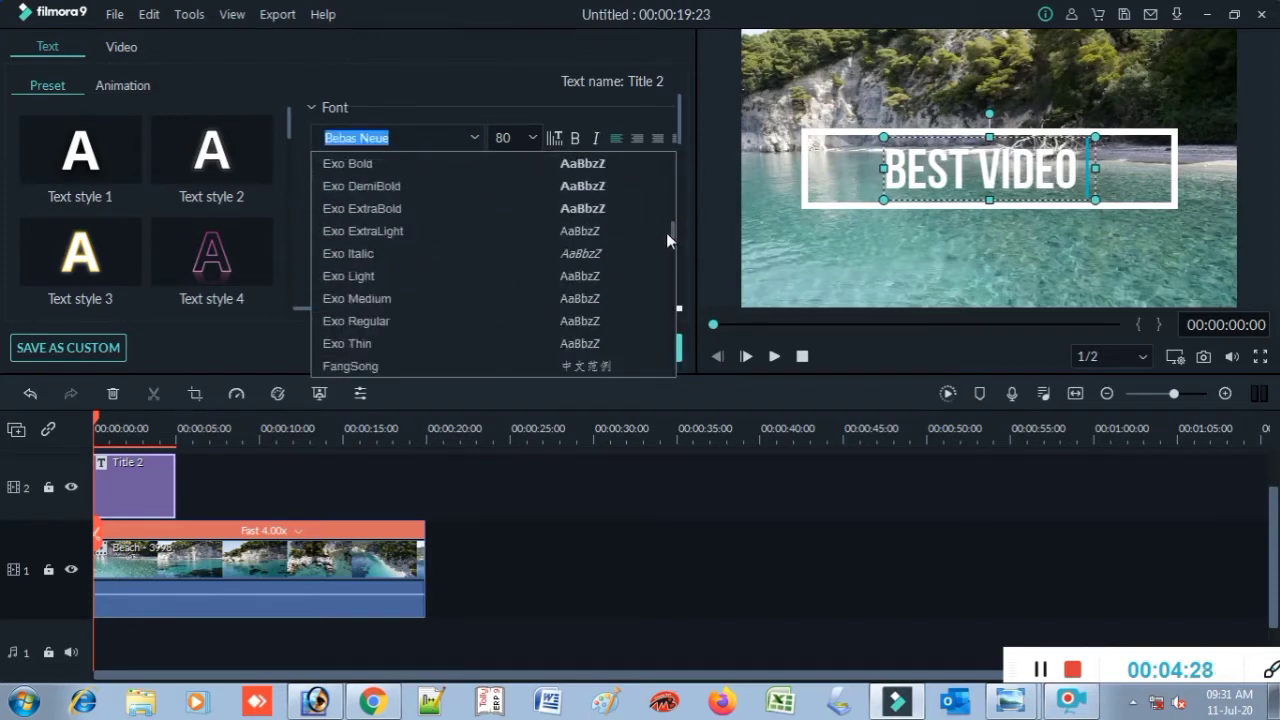
left_click(504, 232)
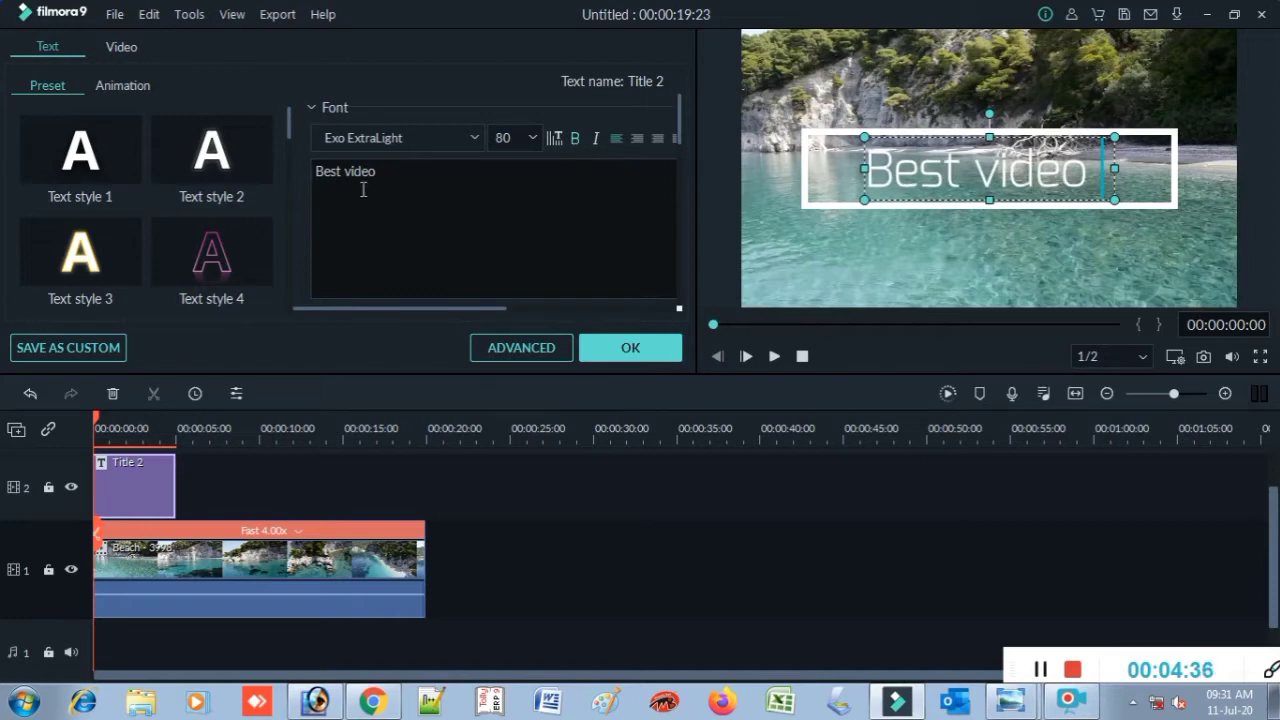
left_click_drag(290, 125, 293, 165)
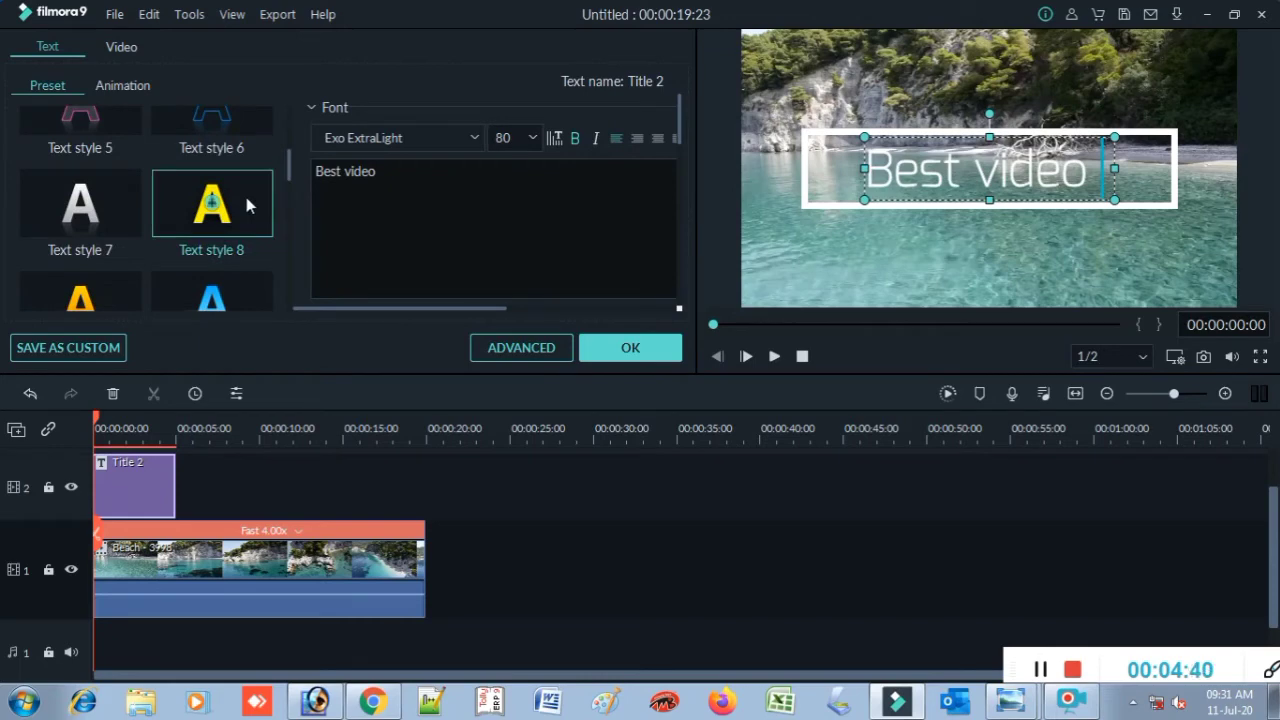
left_click(220, 205)
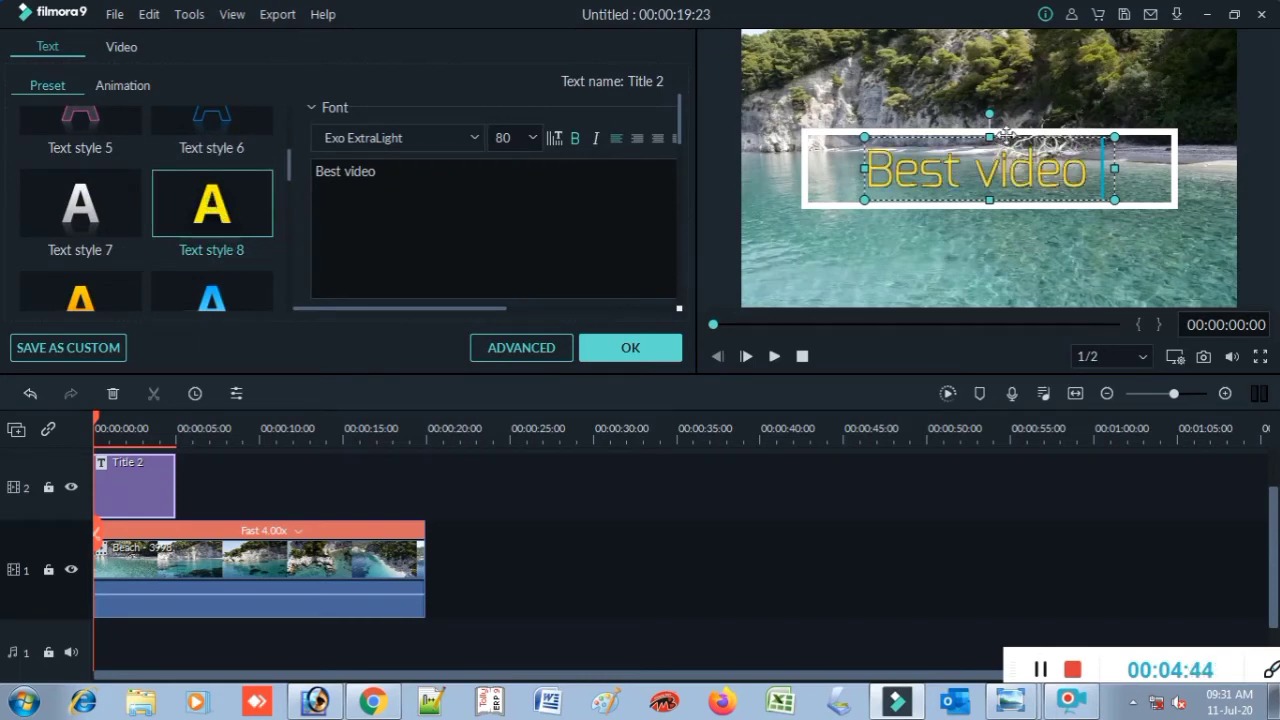
Move the title and its box down to the lower edge of the video frame, accept the edit and preview the opening seconds.
left_click_drag(1006, 136, 1005, 240)
left_click_drag(1015, 132, 1010, 237)
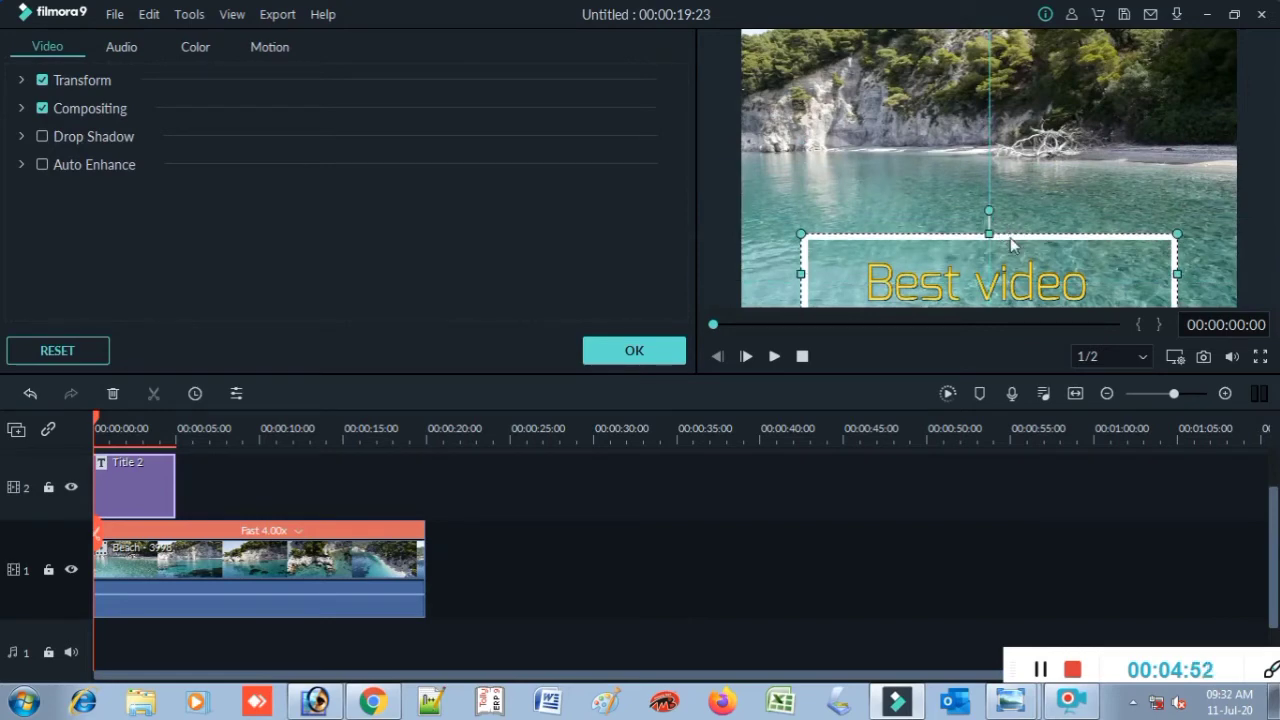
left_click(1050, 150)
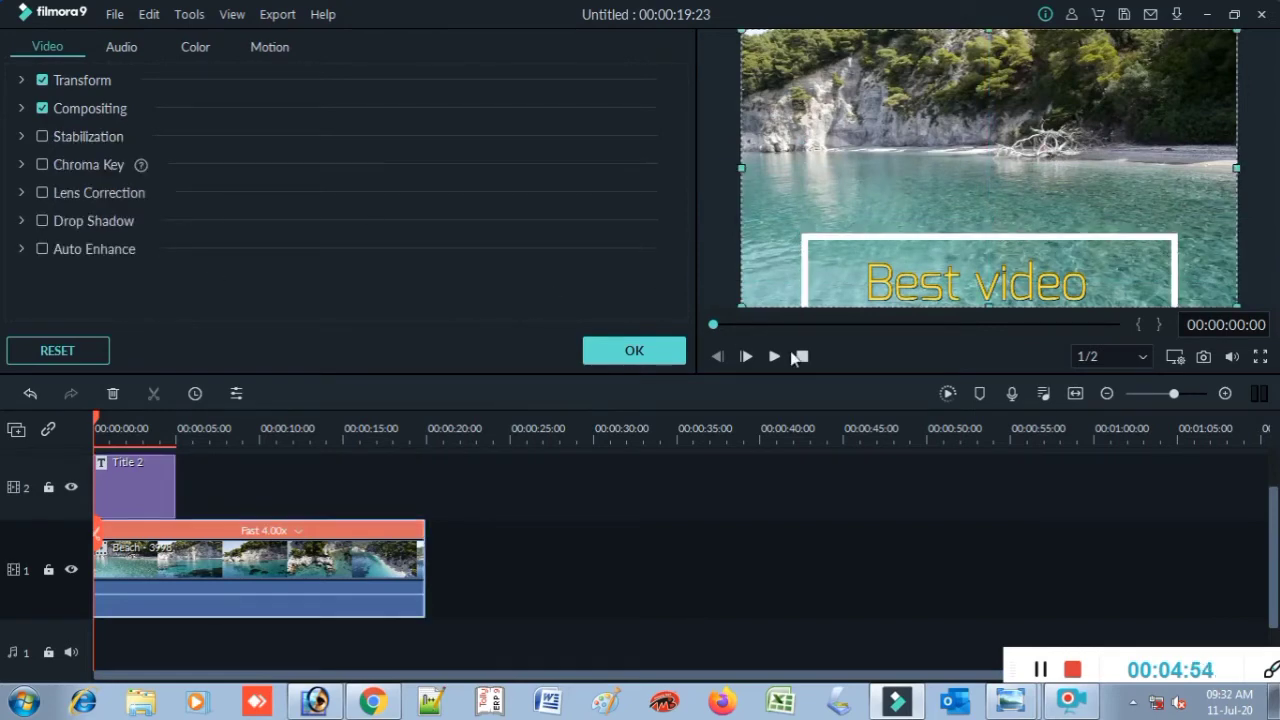
left_click(662, 350)
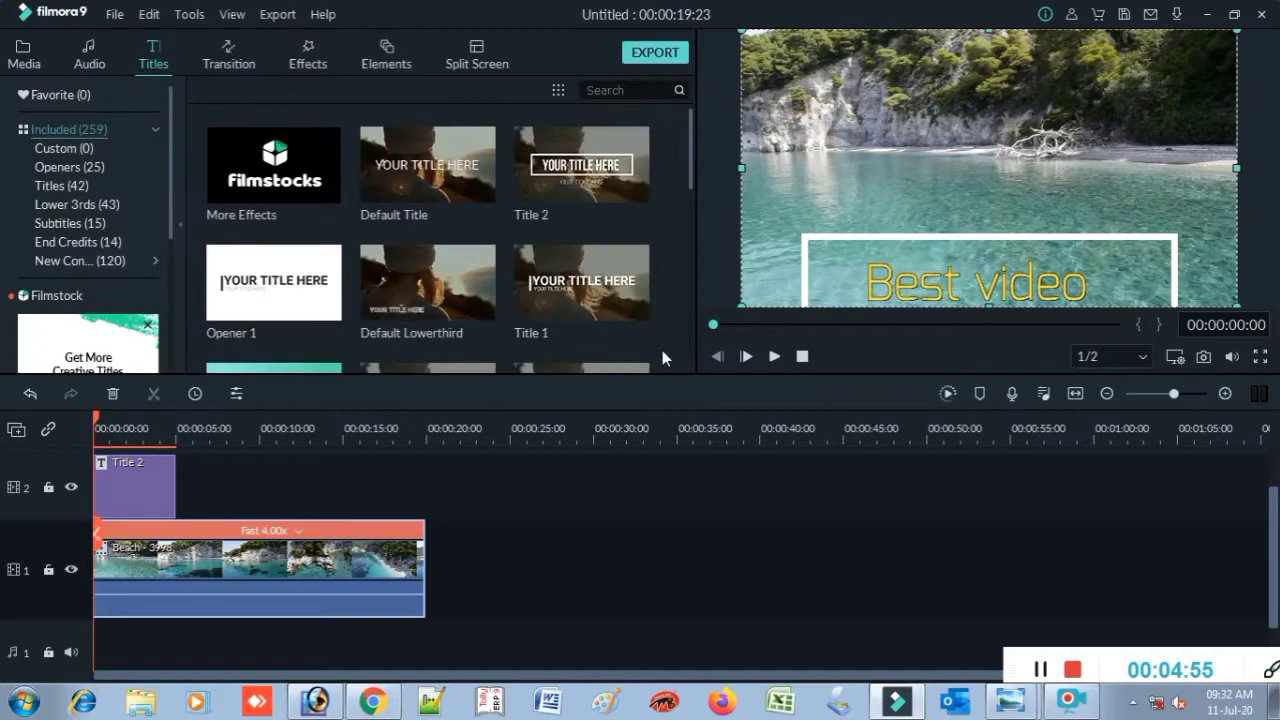
left_click(773, 358)
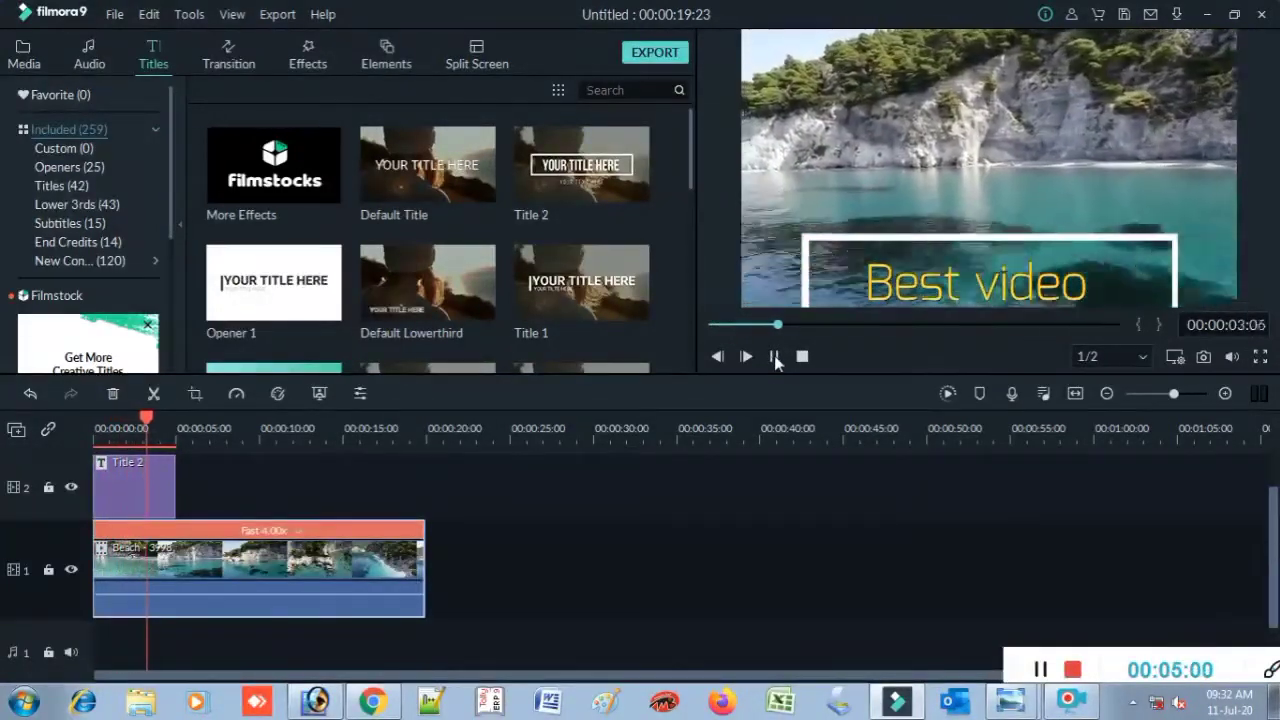
left_click(775, 358)
Open the Title 2 clip in the advanced text editor and try a red text fill with a different fill effect and blur 3.
left_click(139, 475)
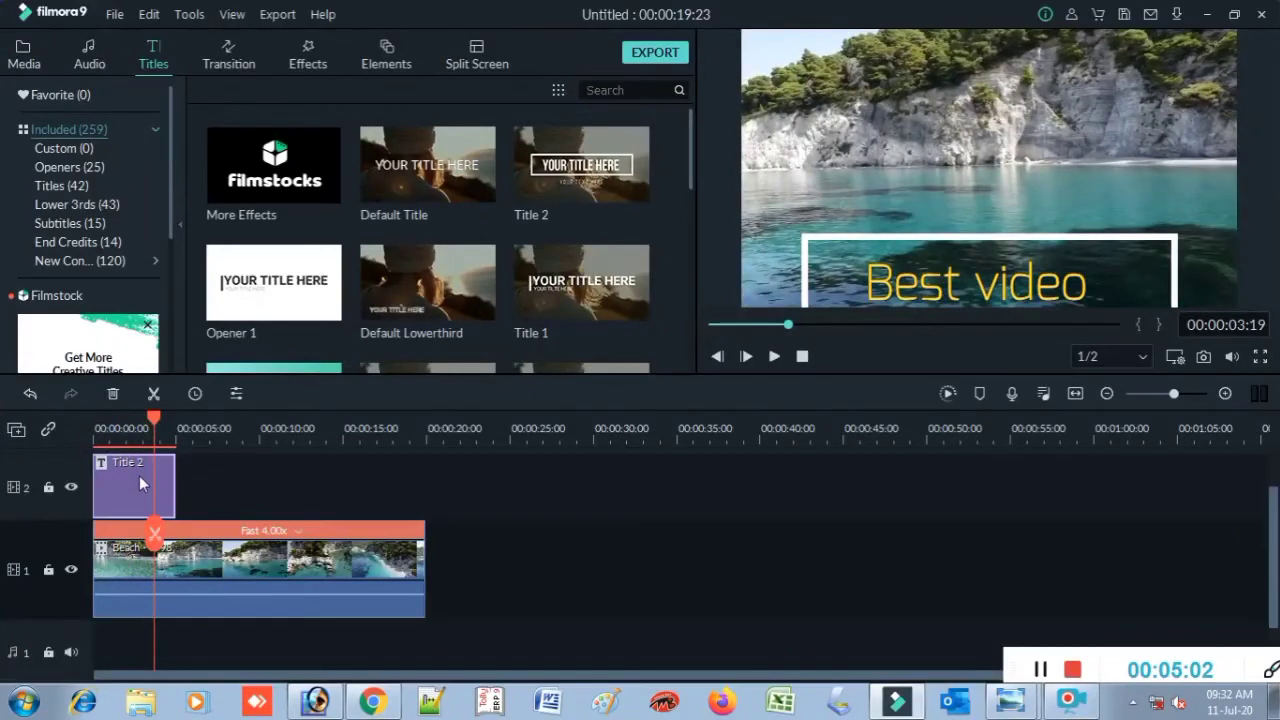
double_click(139, 475)
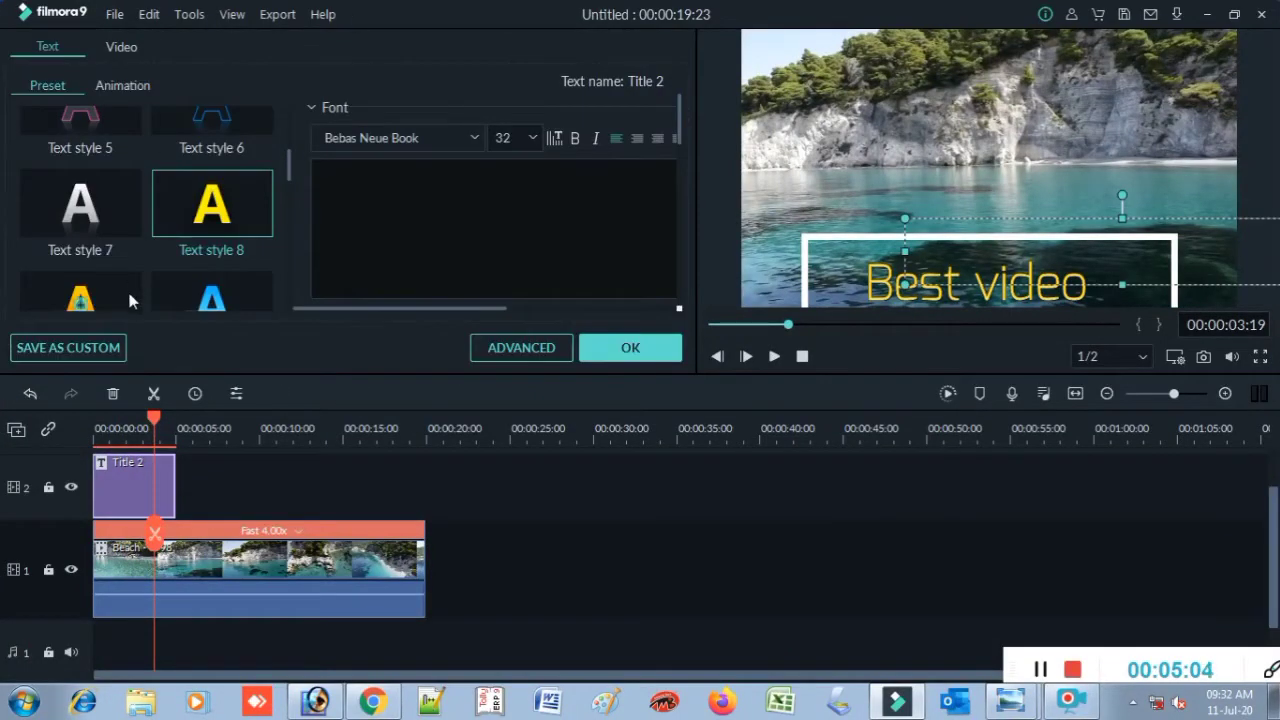
left_click(540, 351)
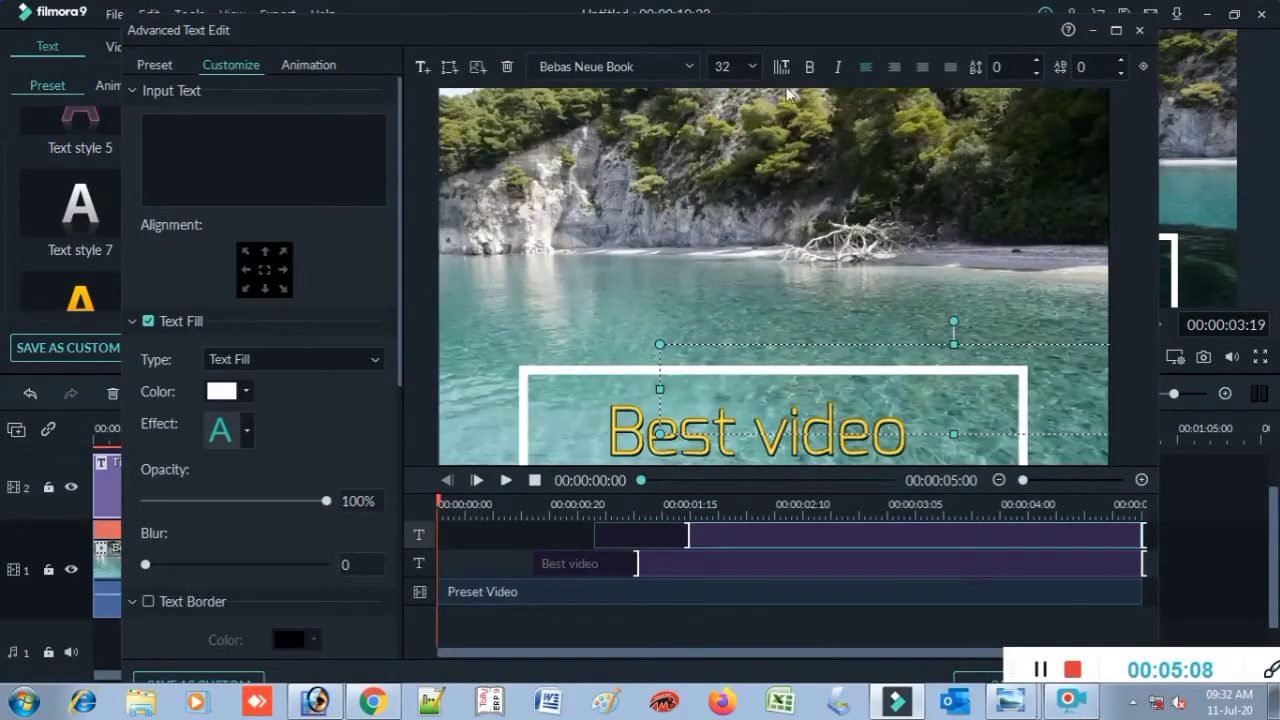
left_click(311, 363)
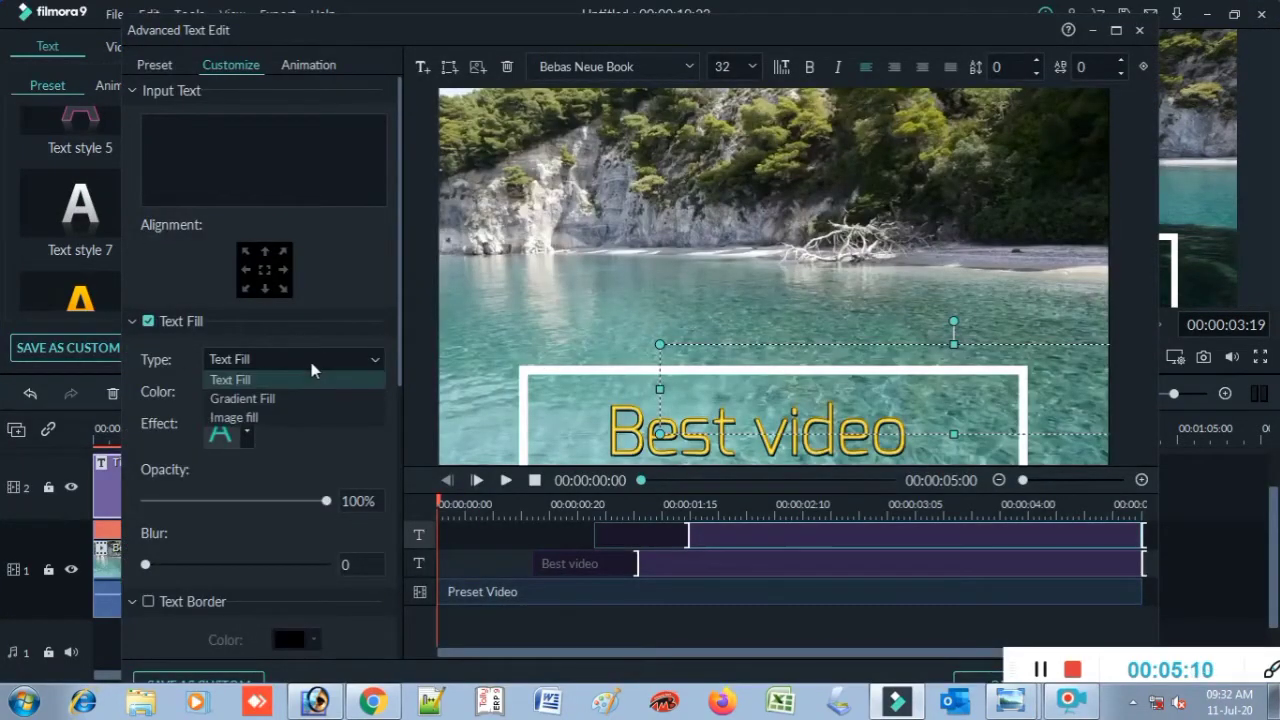
left_click(311, 363)
left_click(249, 391)
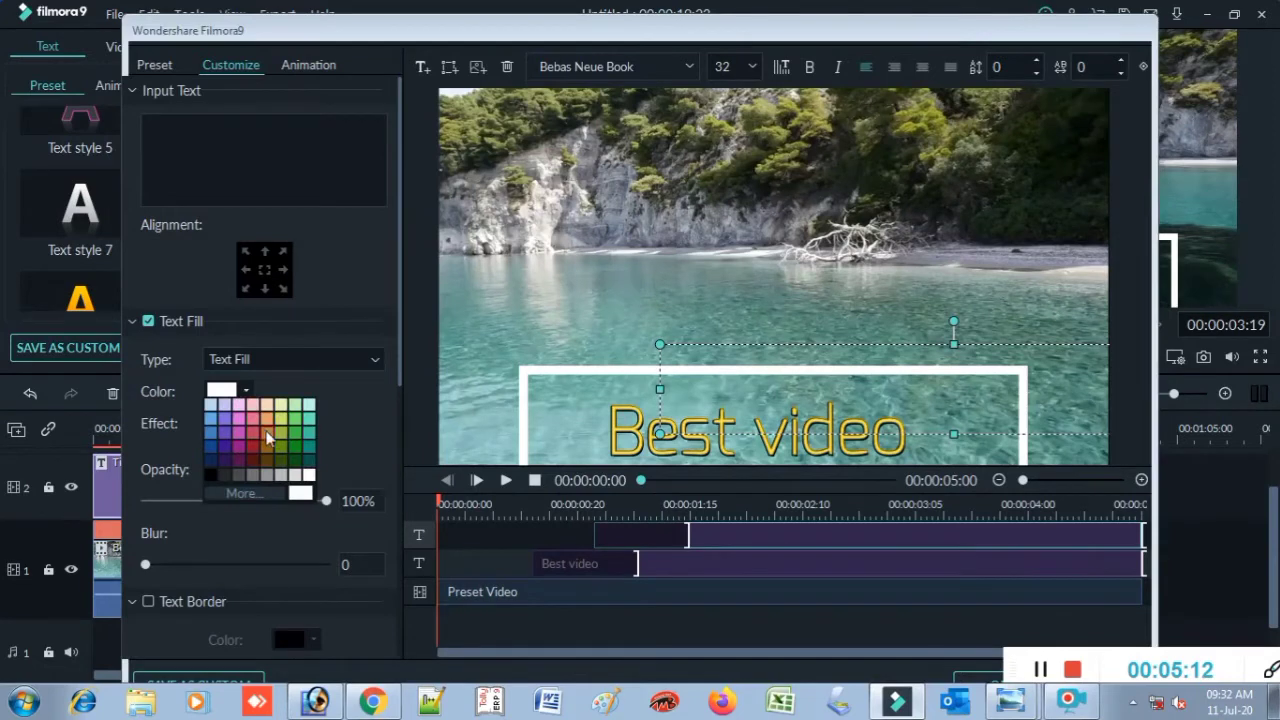
left_click(254, 433)
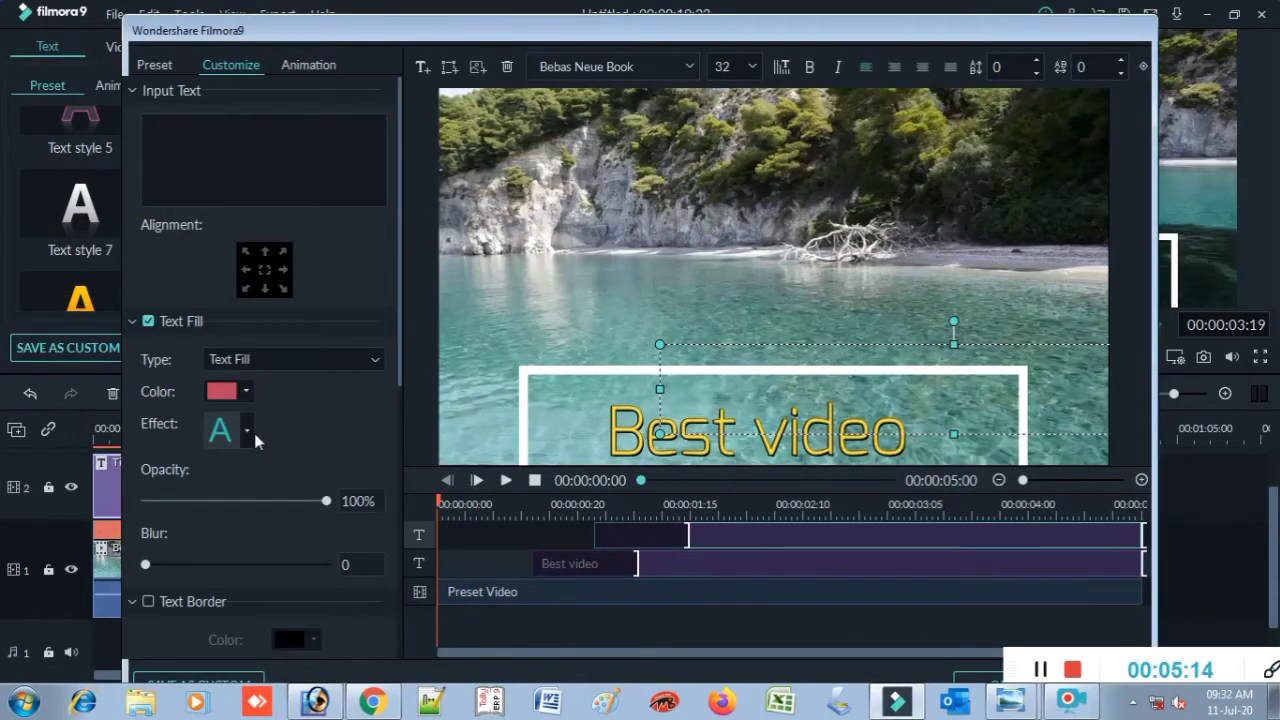
left_click(254, 433)
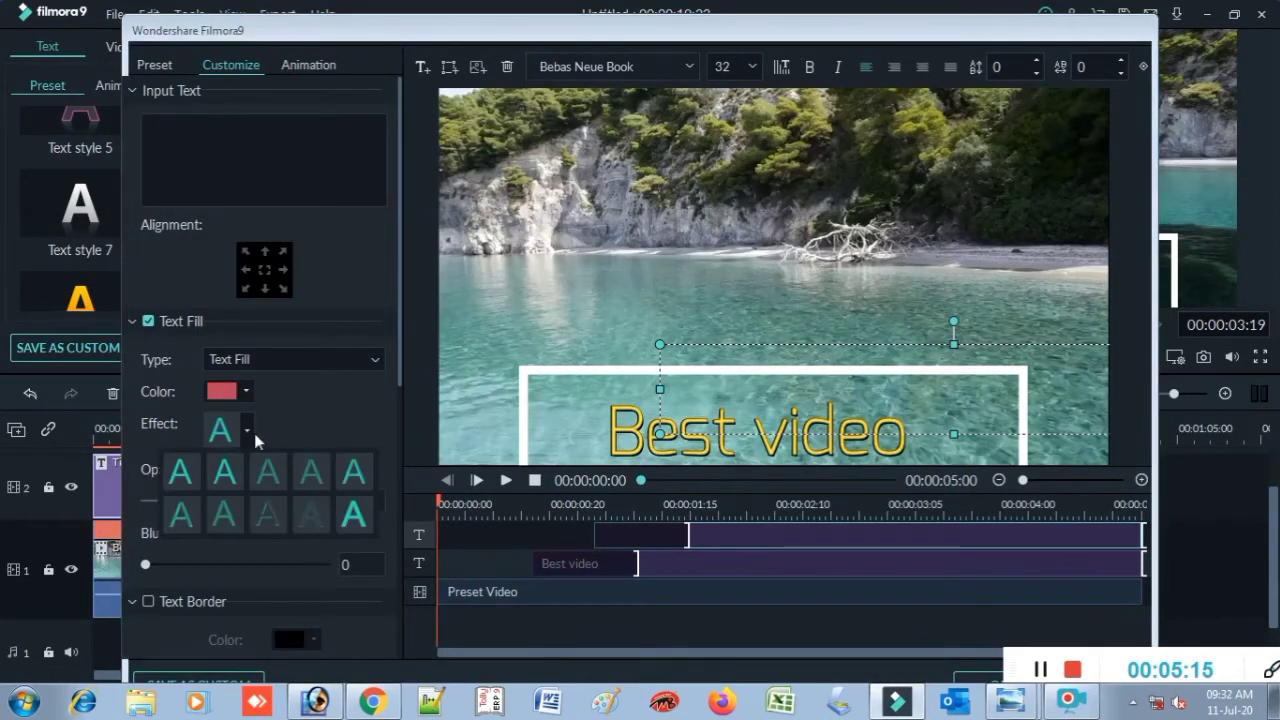
left_click(354, 513)
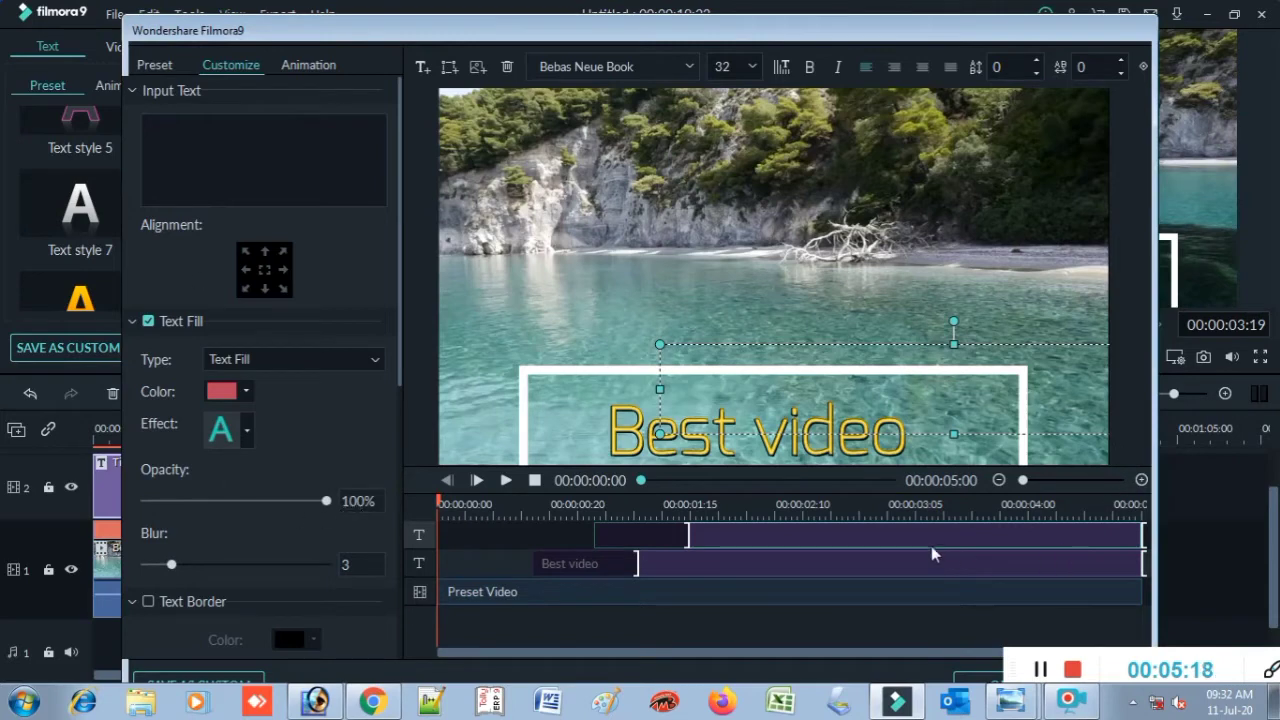
Look over the title animations and text style presets, and close the advanced text editor without saving the changes.
left_click(328, 72)
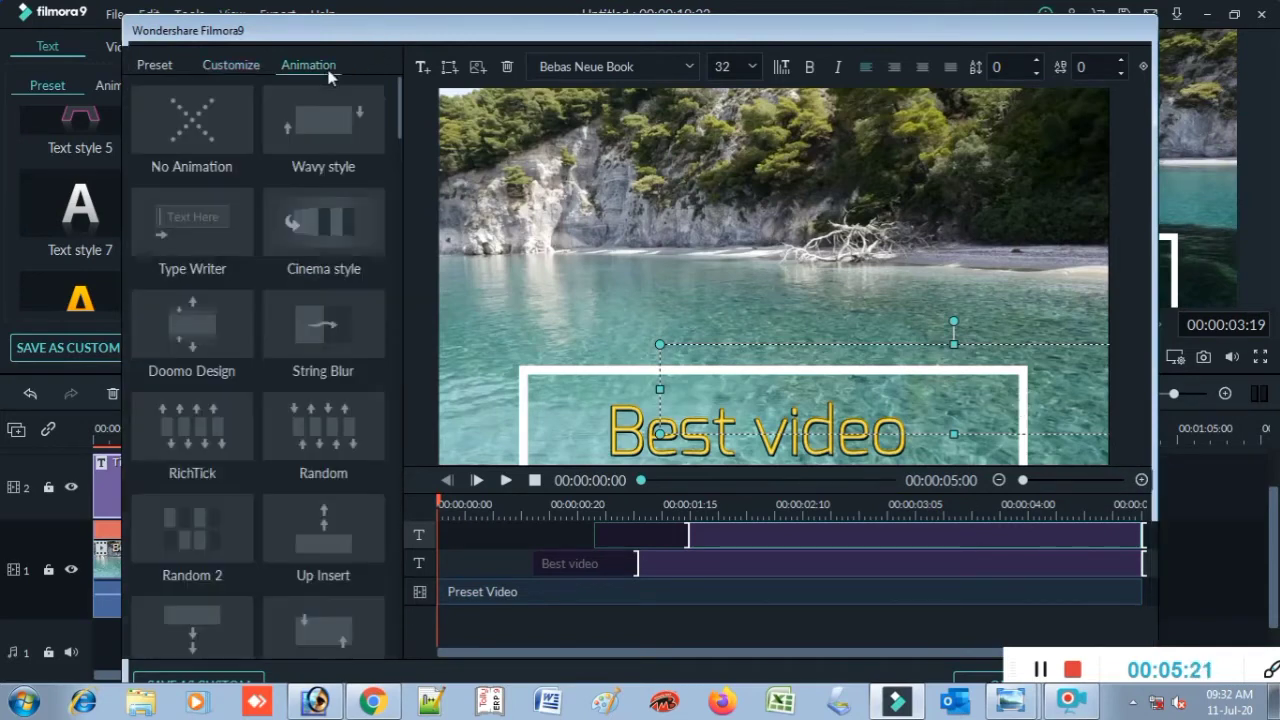
left_click(155, 65)
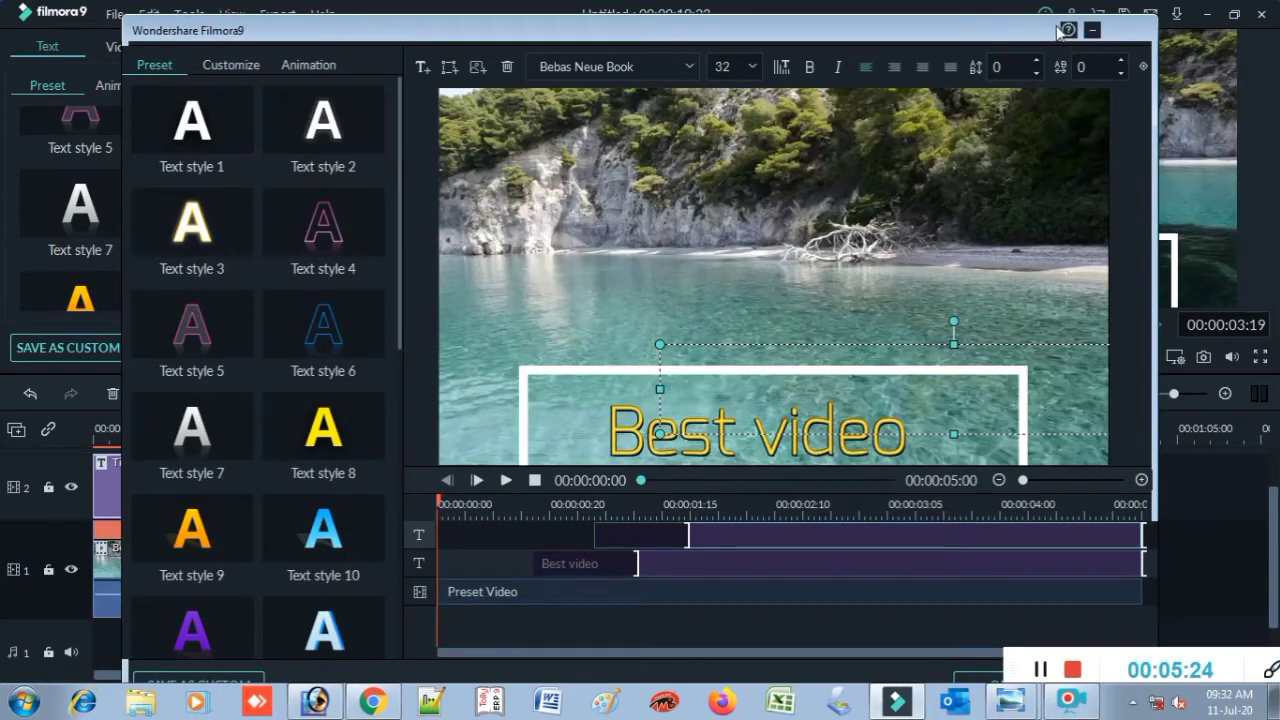
left_click(1207, 15)
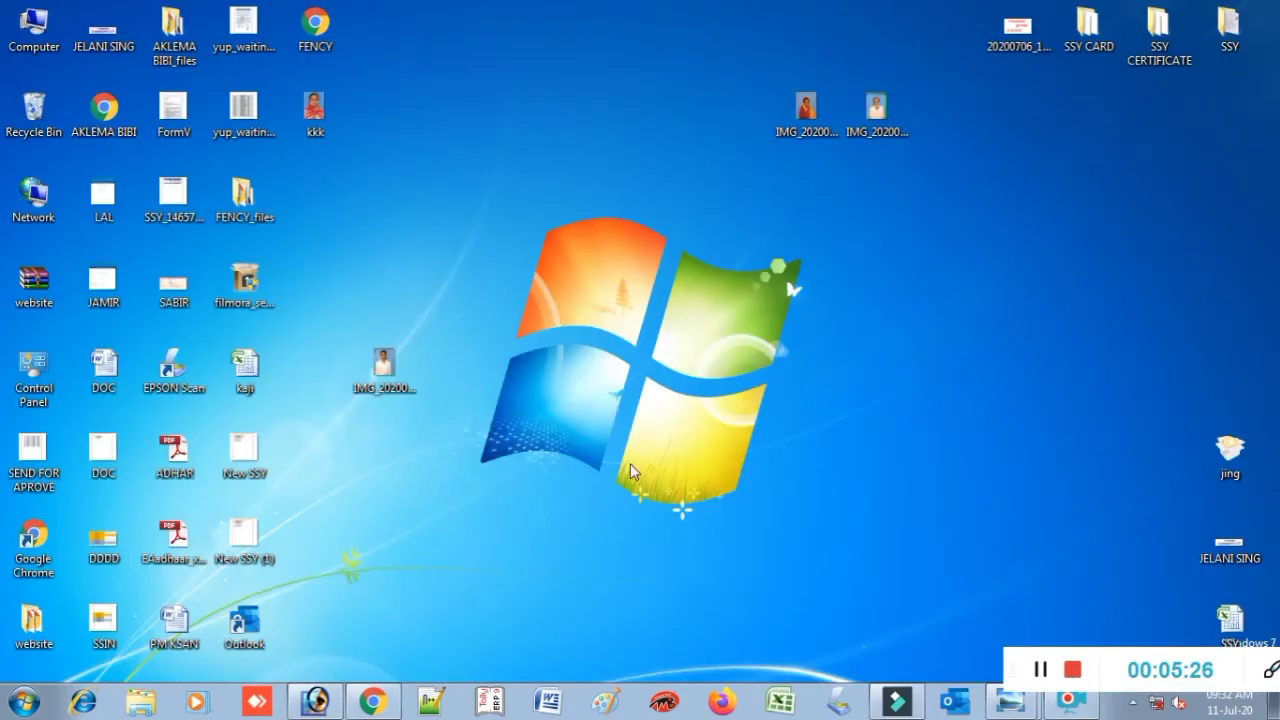
left_click(899, 699)
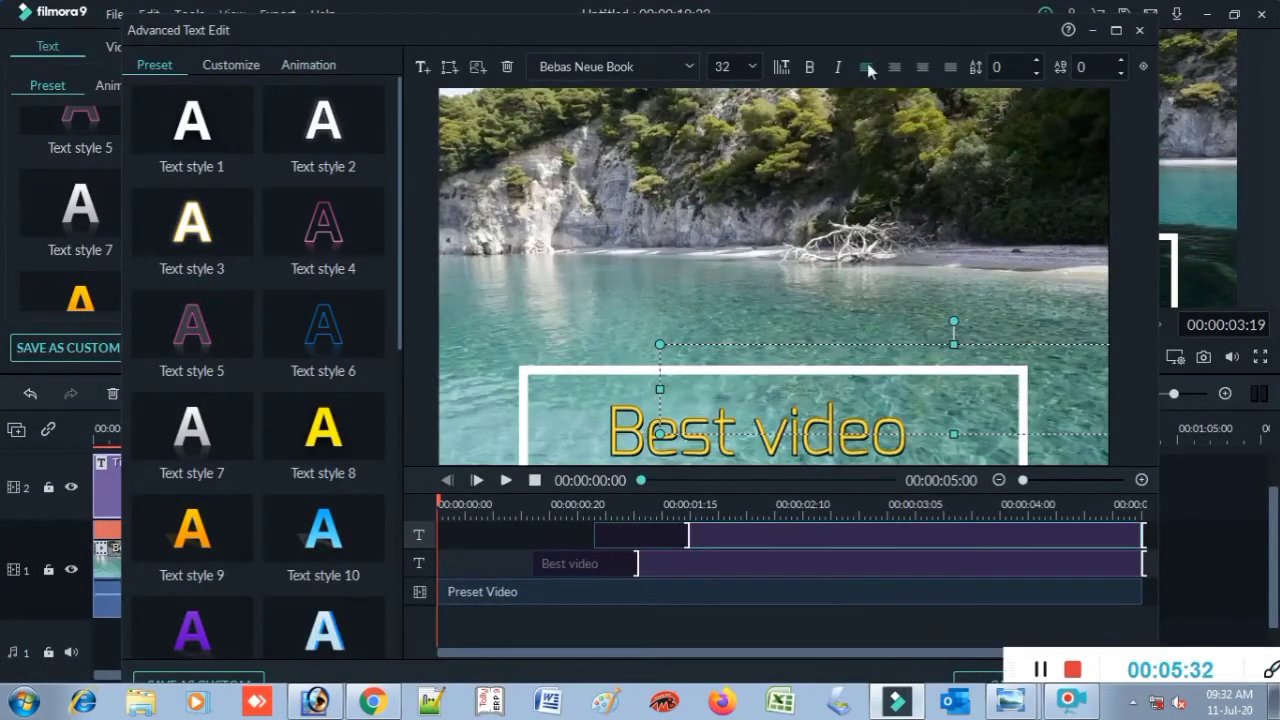
left_click(1139, 31)
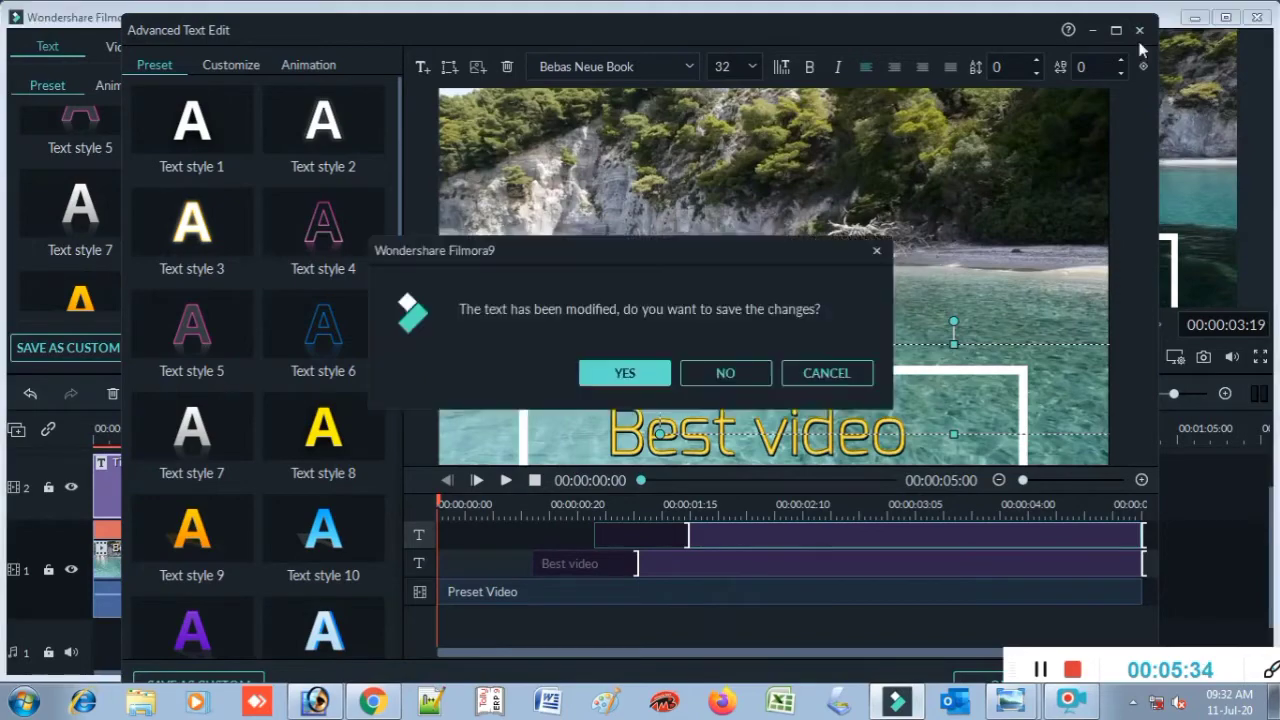
left_click(759, 379)
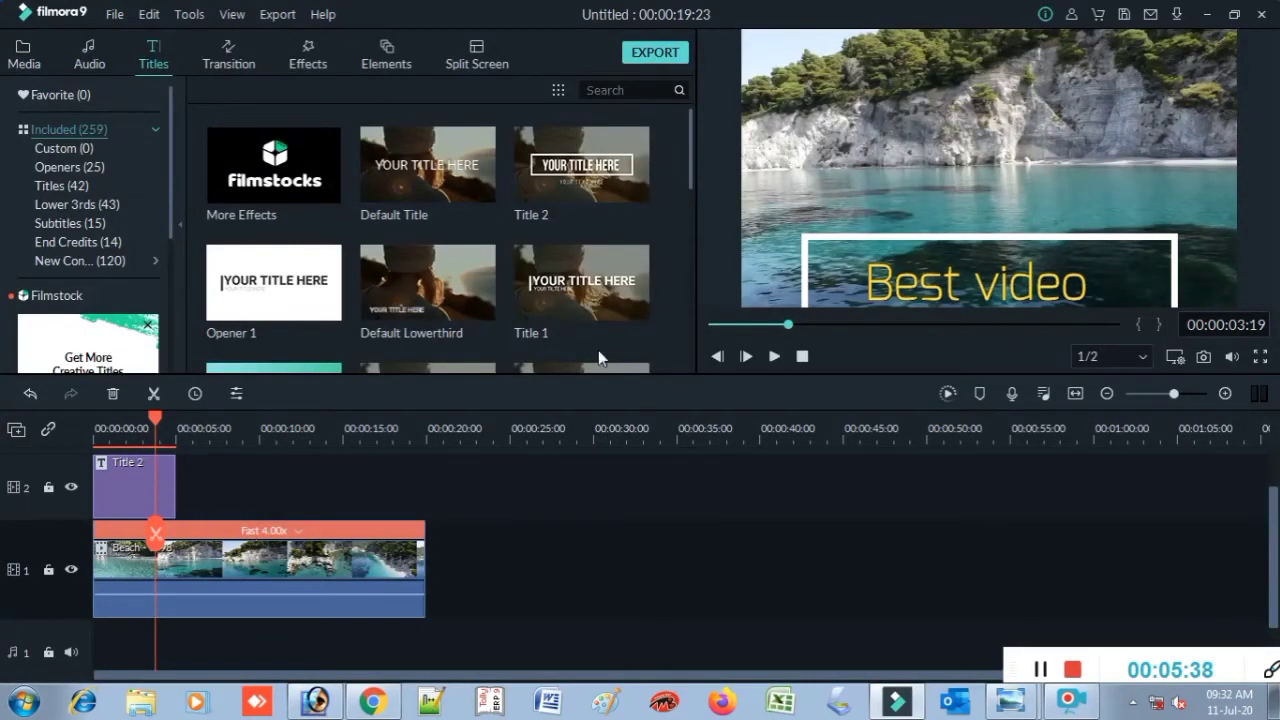
Add the Morph transition to both the start and the end of the beach clip.
left_click(959, 264)
left_click(988, 166)
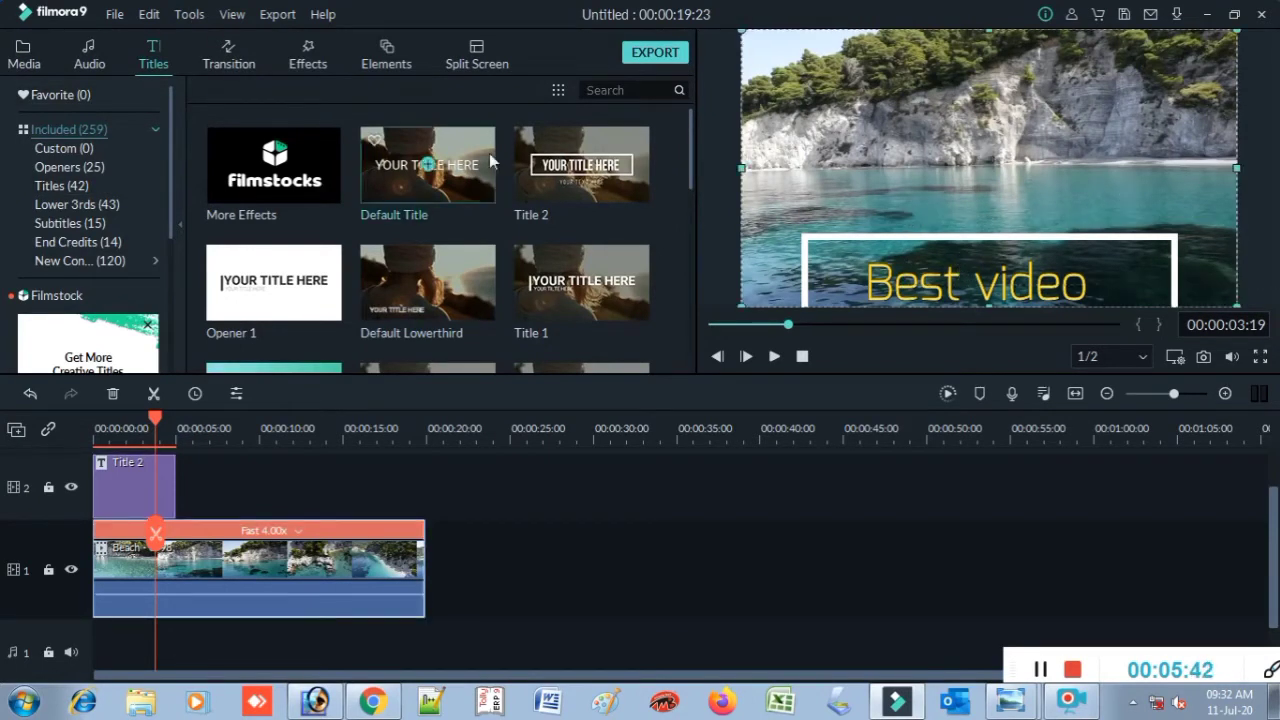
left_click(229, 63)
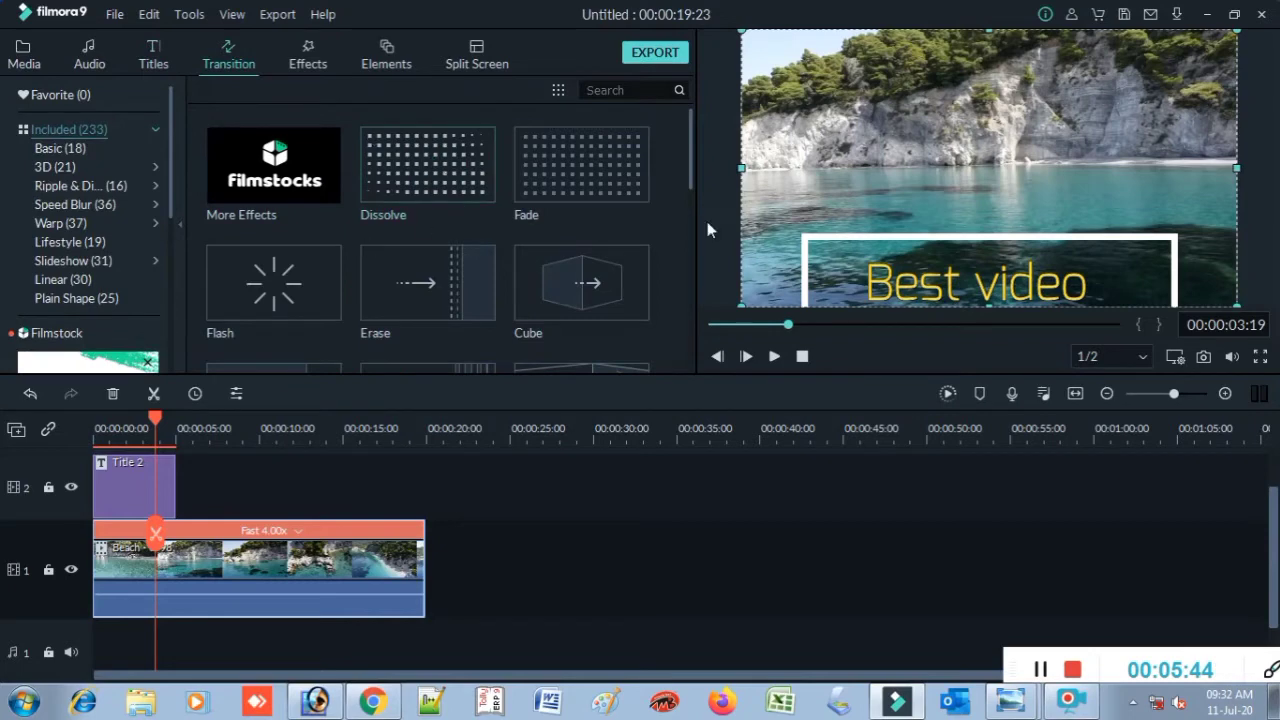
left_click_drag(692, 188, 686, 247)
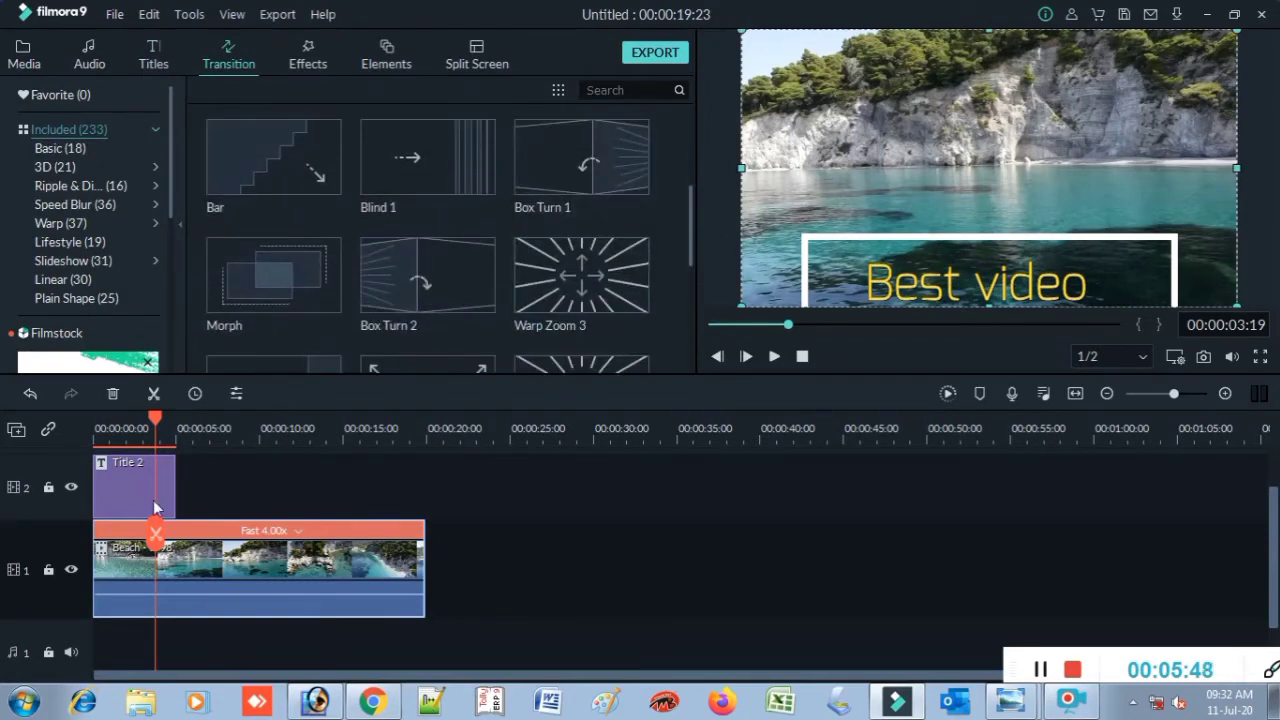
mouse_move(155, 538)
left_mouse_down()
mouse_move(94, 537)
mouse_move(157, 545)
left_mouse_up()
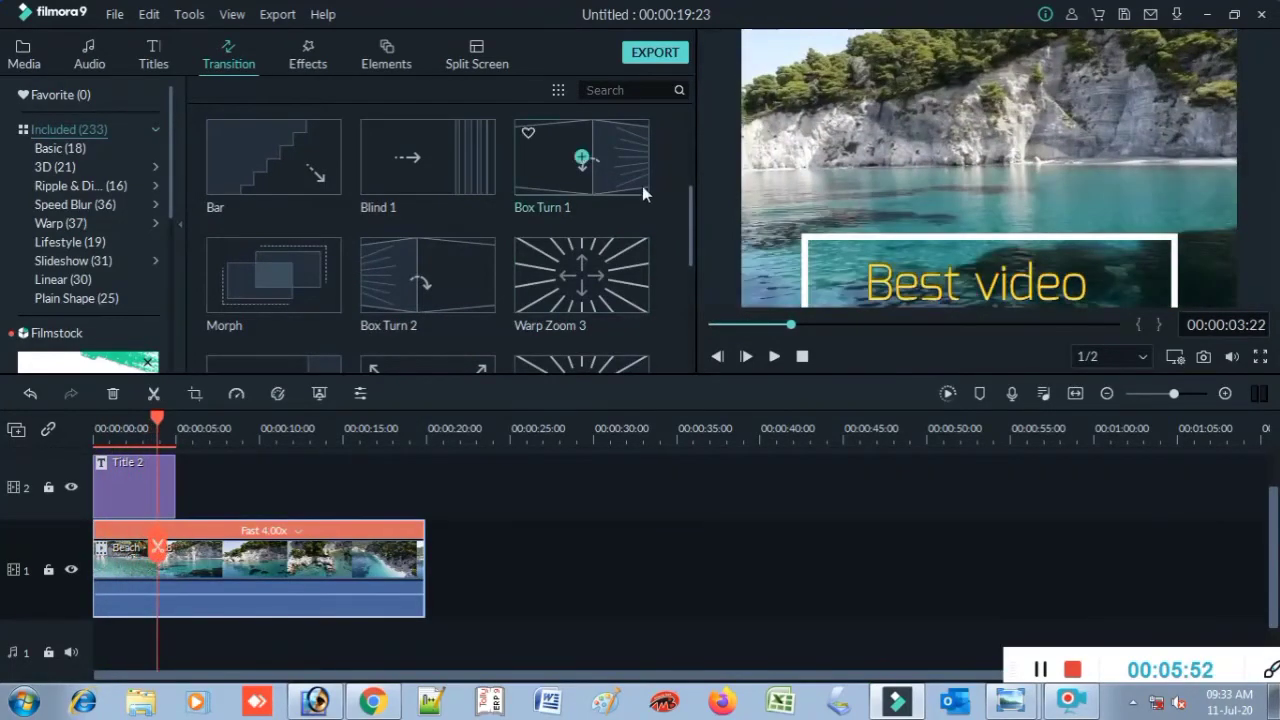
mouse_move(688, 230)
left_mouse_down()
mouse_move(689, 292)
mouse_move(685, 244)
left_mouse_up()
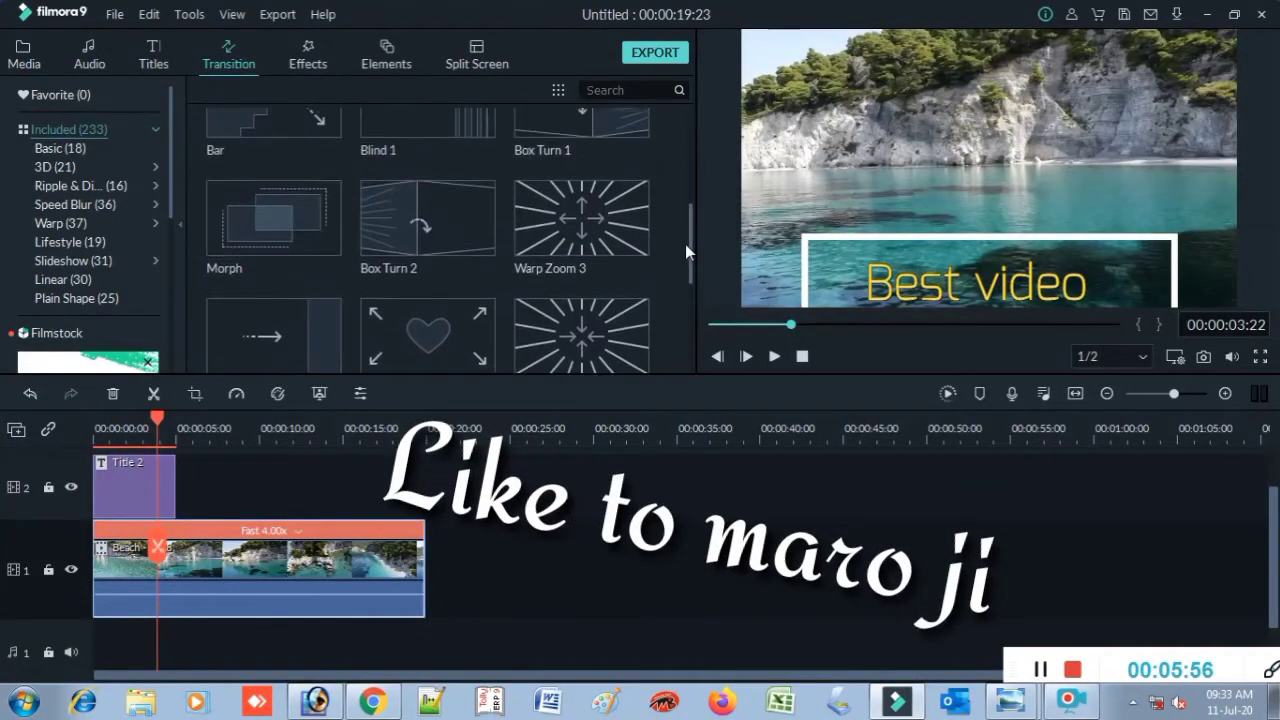
left_click(274, 222)
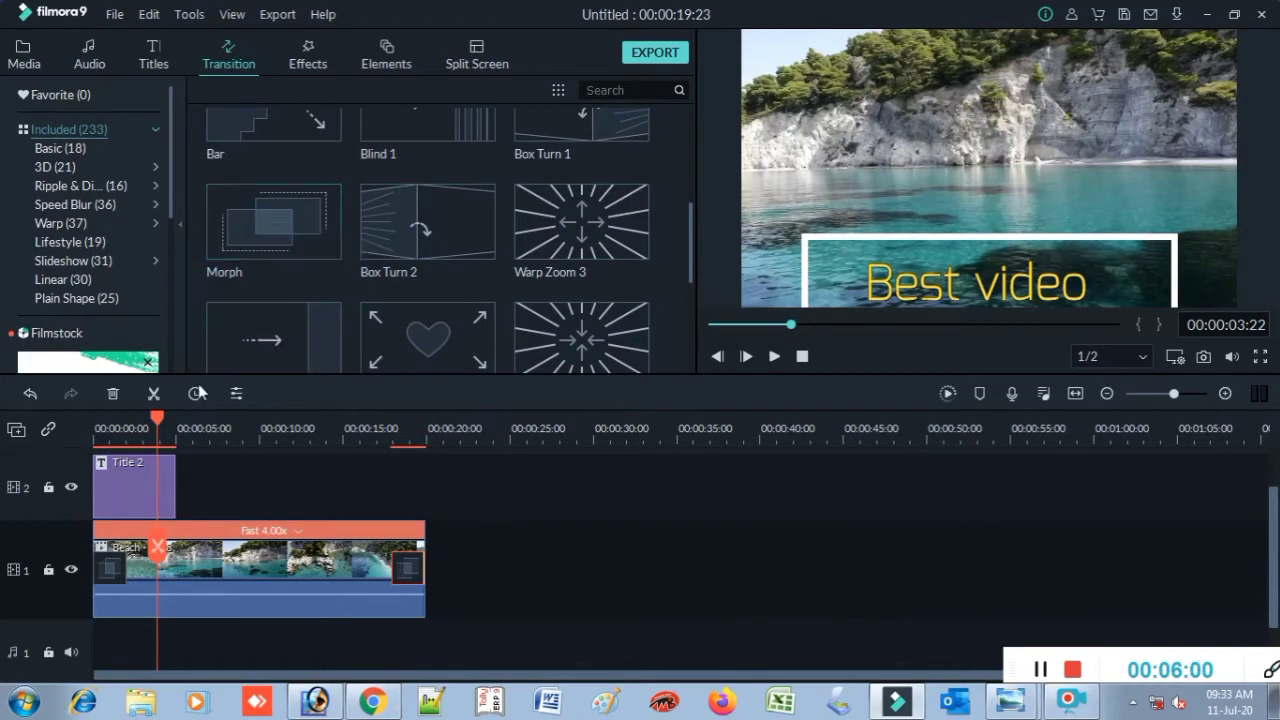
Play the opening seconds from the start of the timeline twice to check the transition at the beginning of the beach clip.
left_click(129, 537)
key("Home")
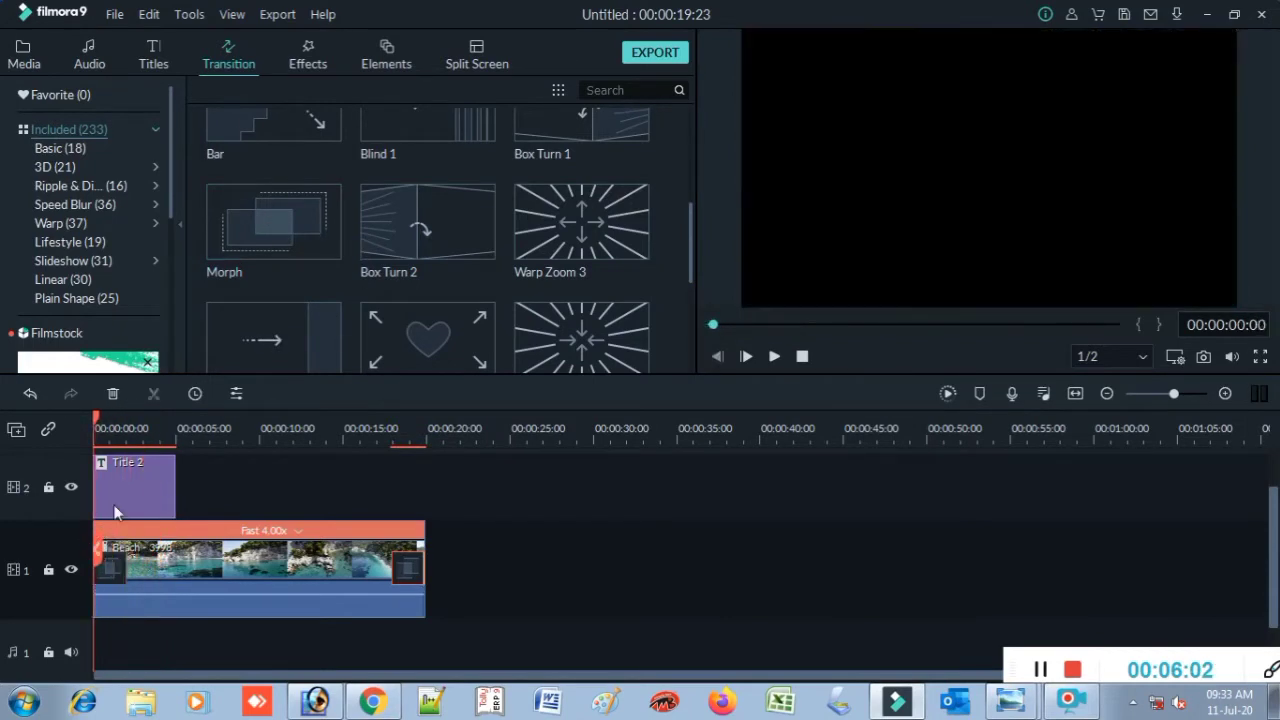
left_click(774, 357)
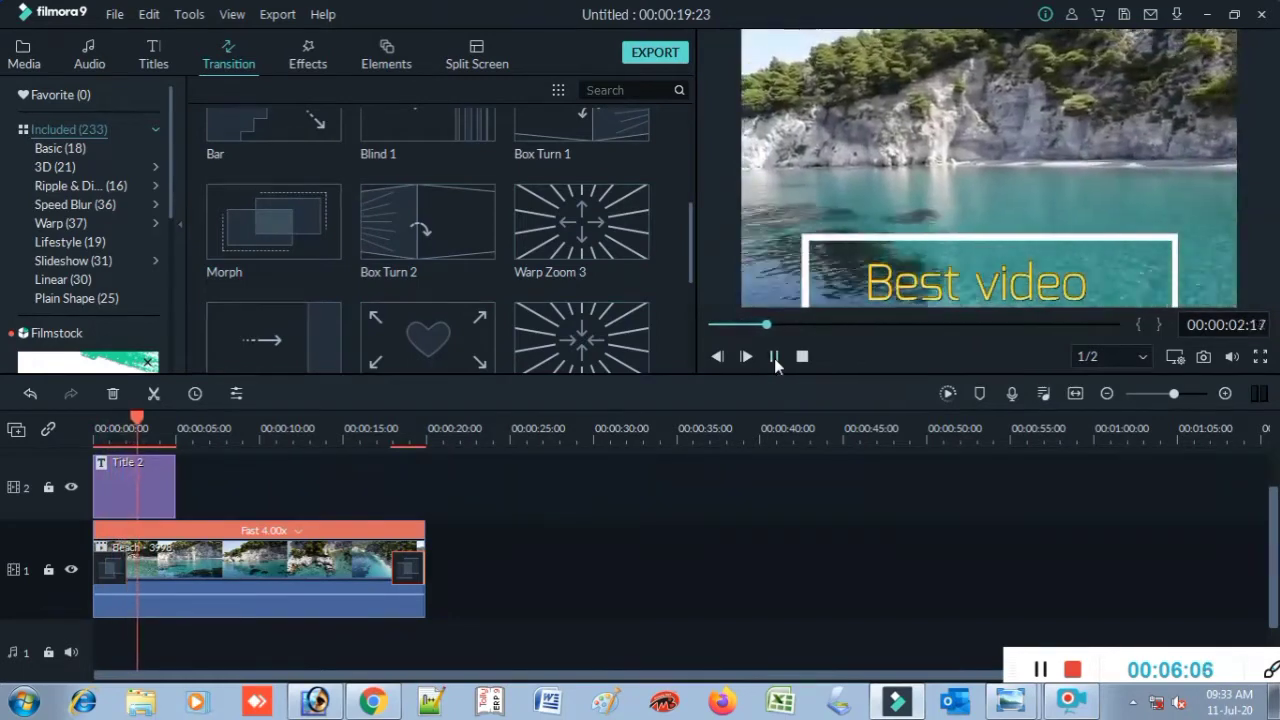
left_click(774, 357)
key("Home")
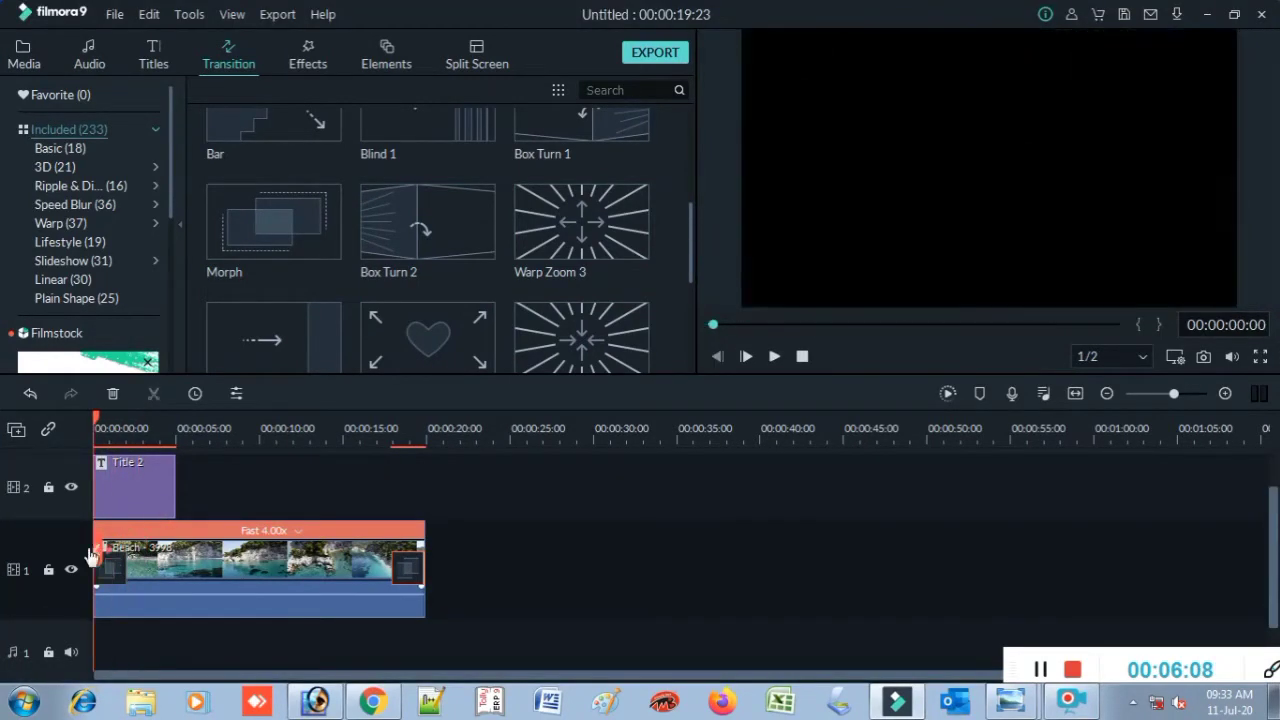
left_click(774, 357)
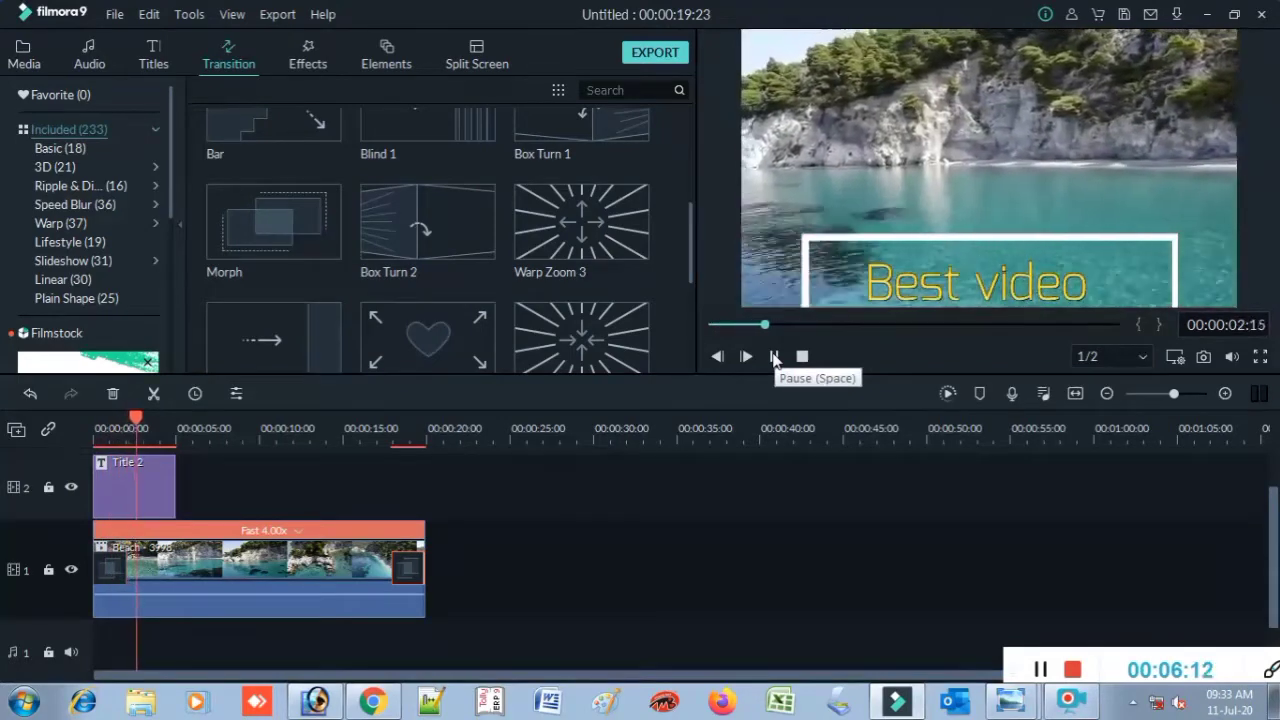
left_click(774, 357)
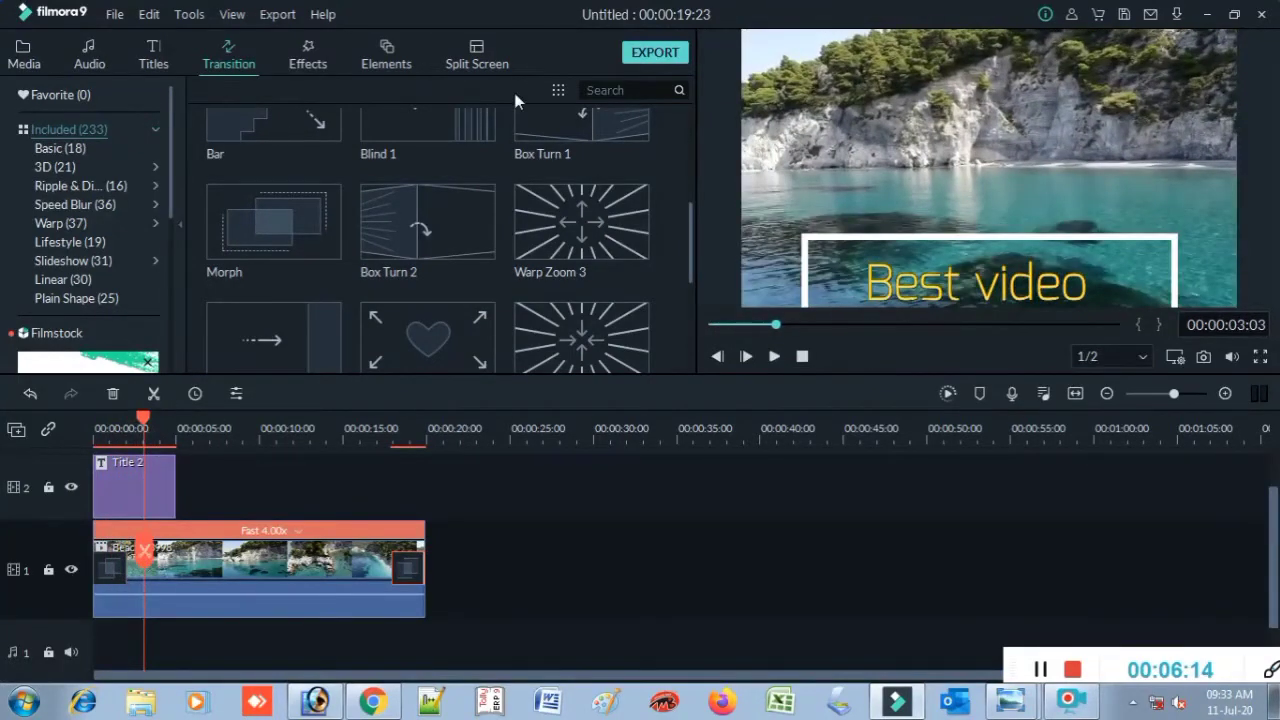
Add the 1977 filter twice back to back above the beach clip, starting at about 3 seconds, and play the video through to its end.
left_click(306, 62)
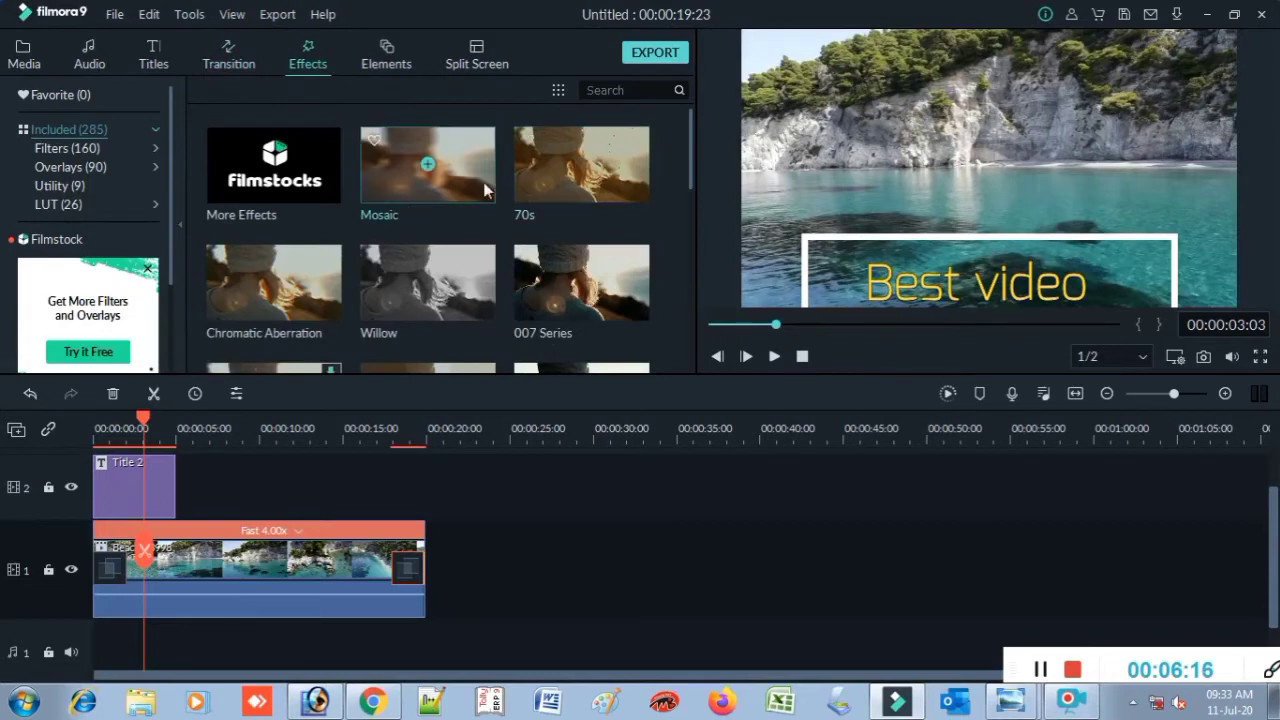
left_click_drag(692, 152, 696, 266)
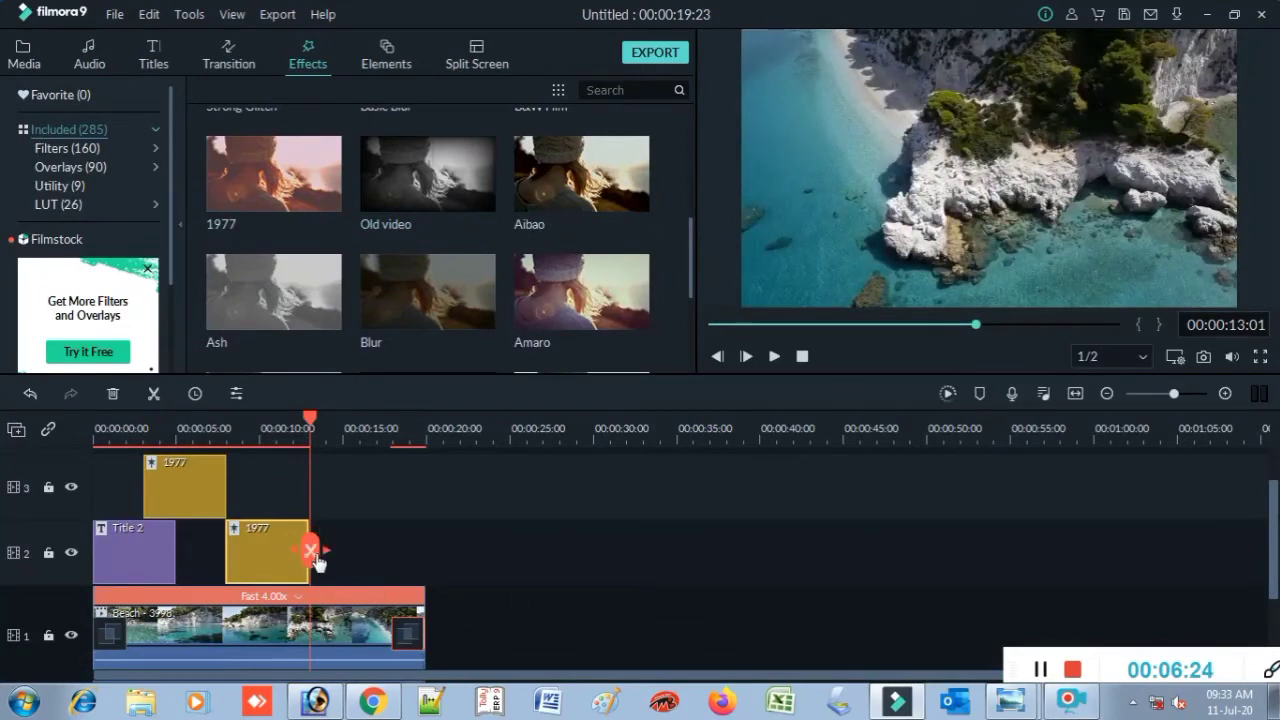
left_click_drag(310, 550, 112, 555)
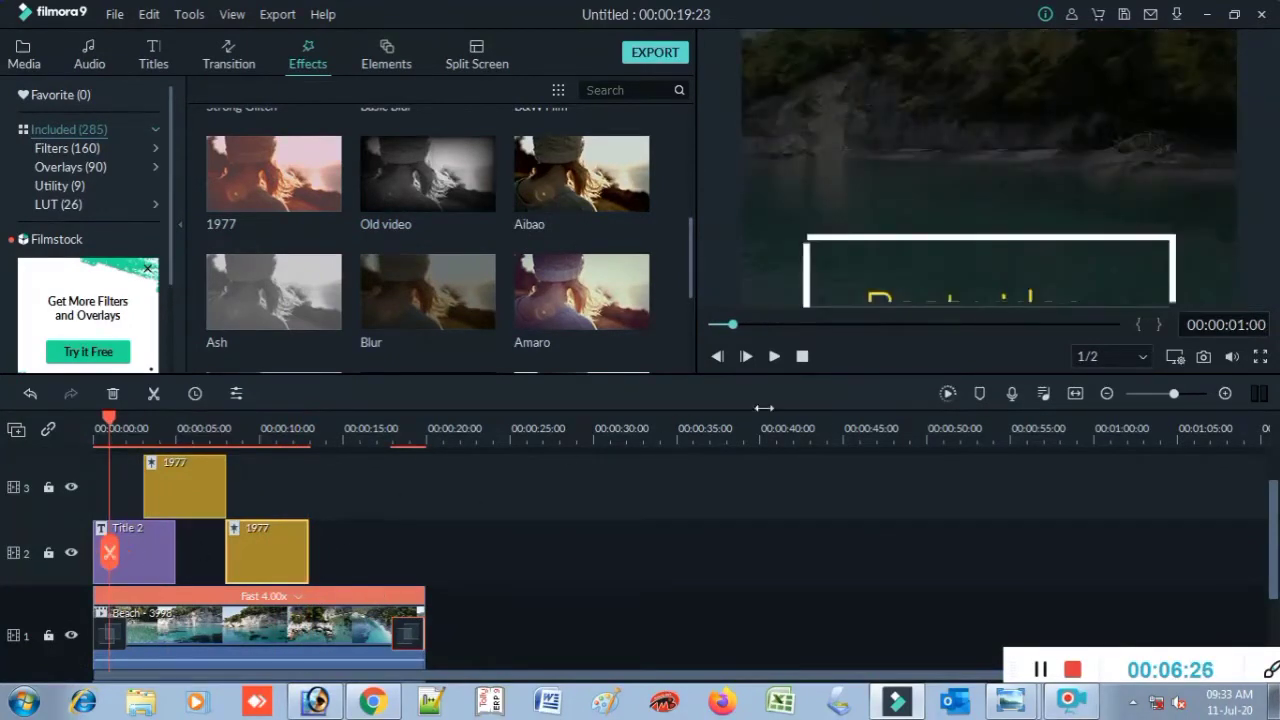
left_click(774, 357)
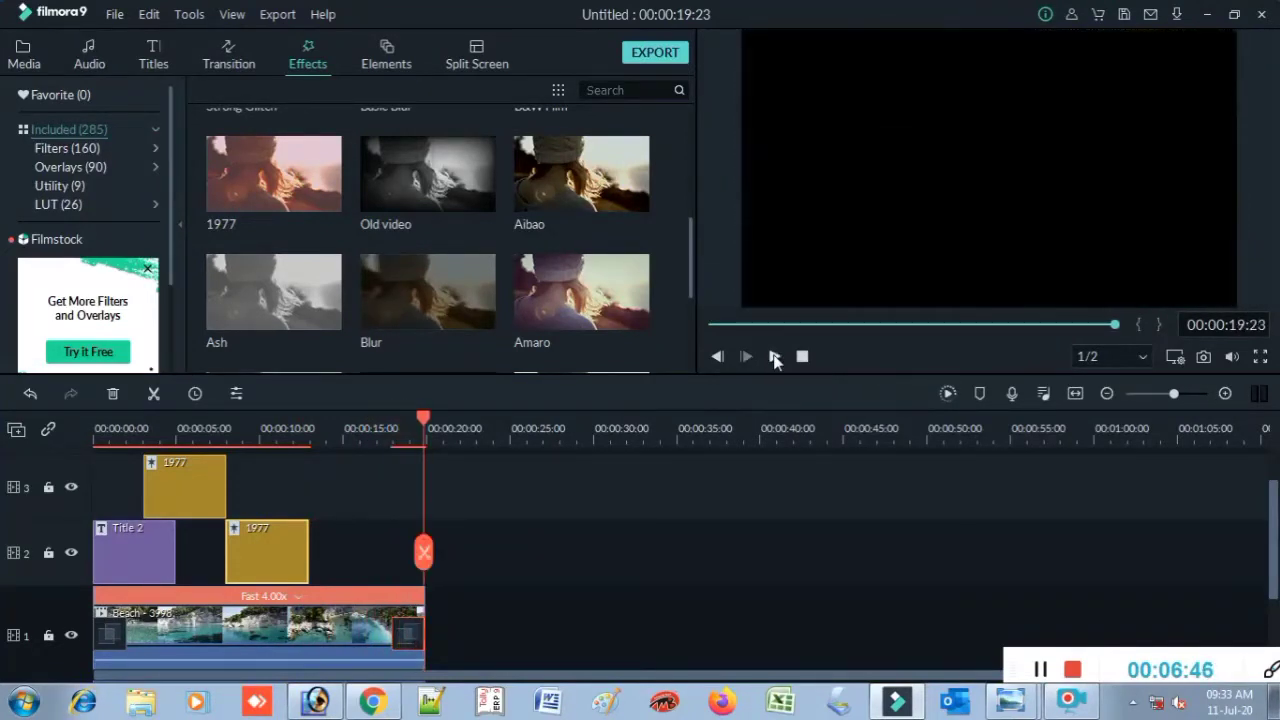
Browse the elements, append the three-pane split screen with the curved divider after the beach clip, and accept its default settings.
left_click(387, 62)
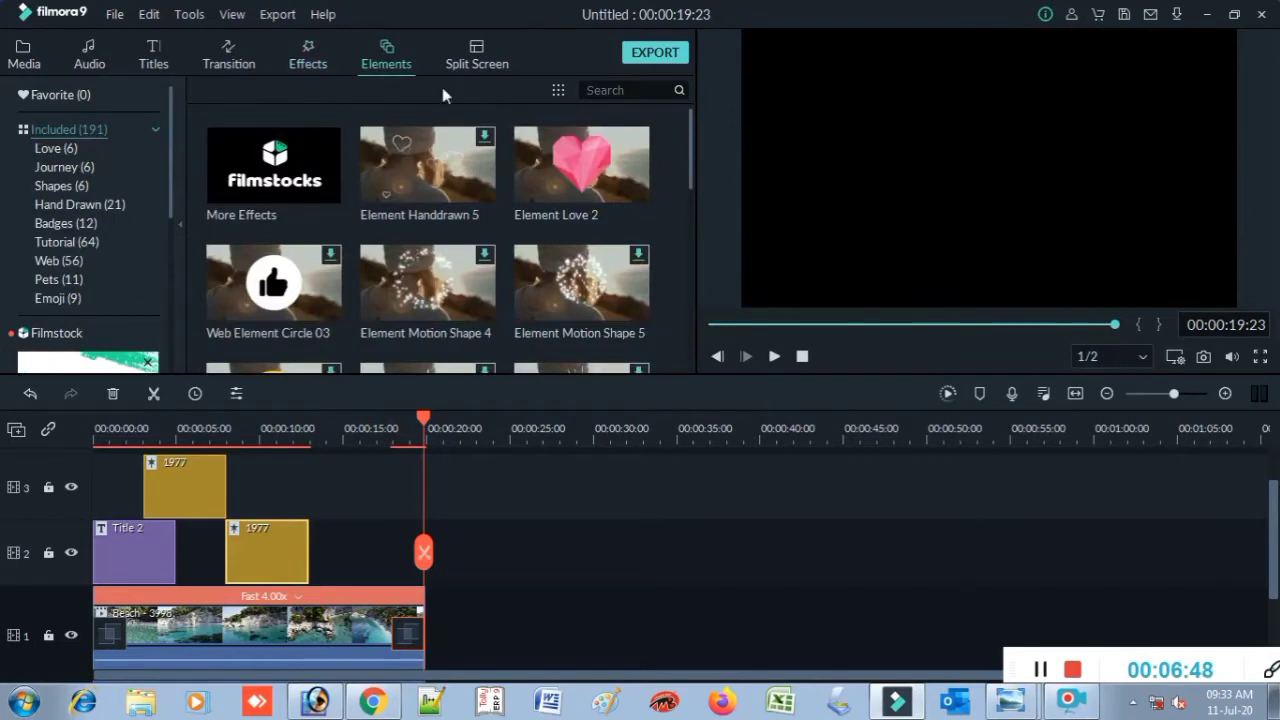
left_click_drag(690, 156, 676, 270)
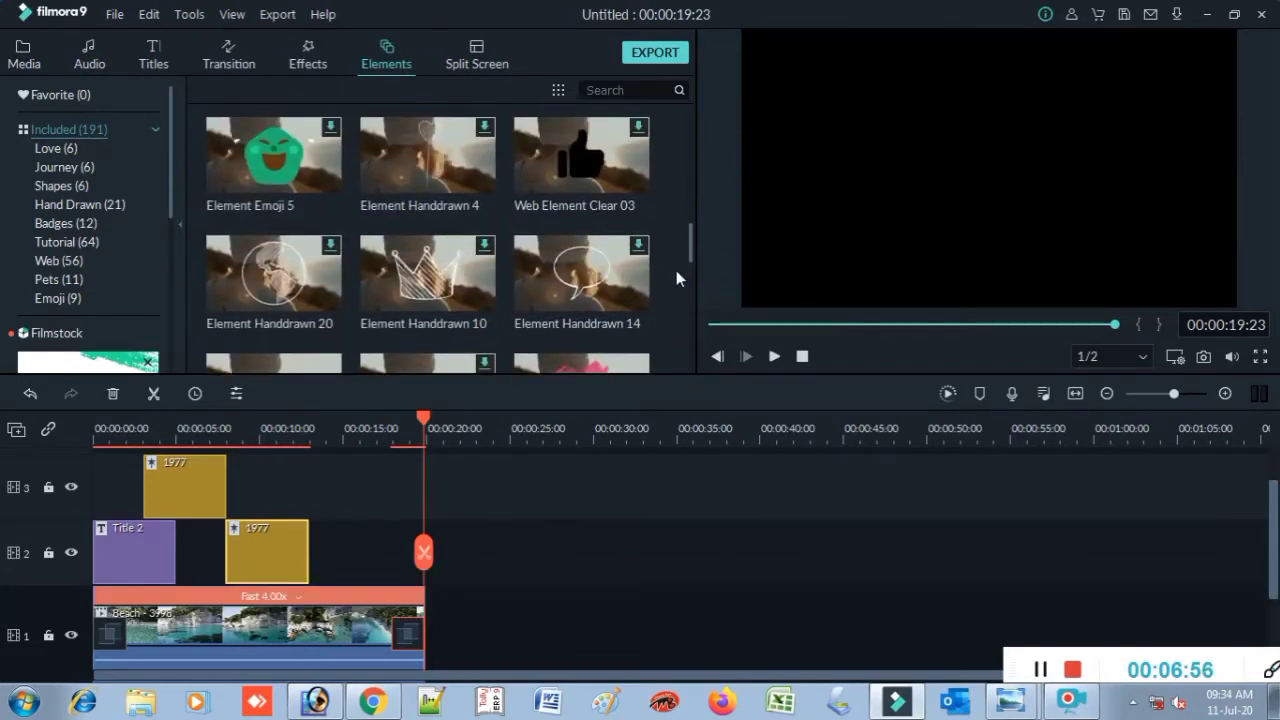
left_click(476, 64)
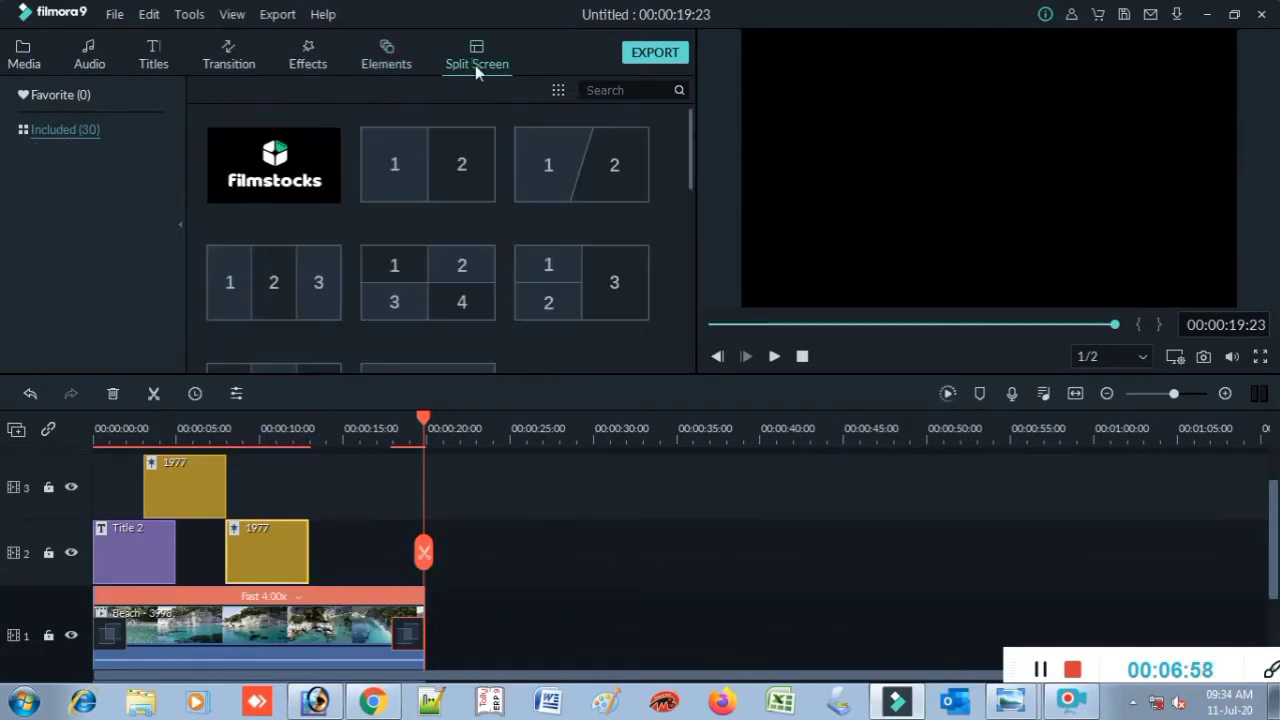
left_click_drag(692, 160, 675, 301)
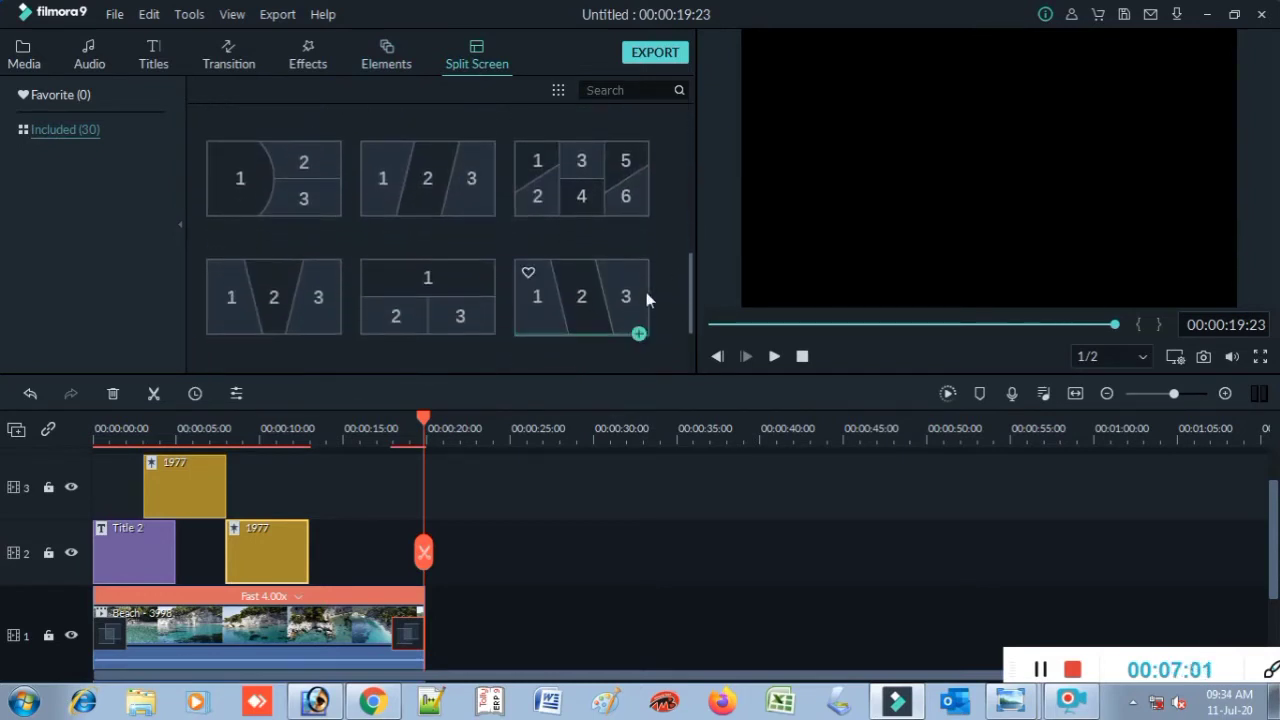
left_click(331, 217)
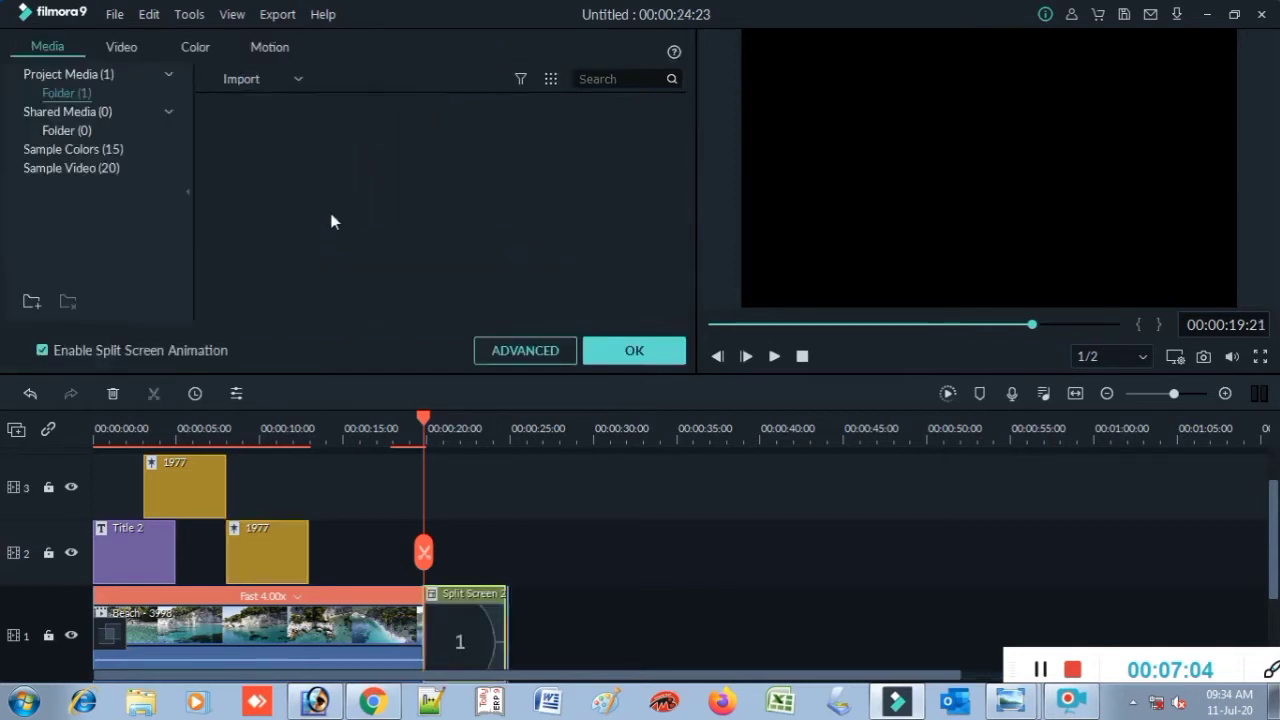
left_click(612, 355)
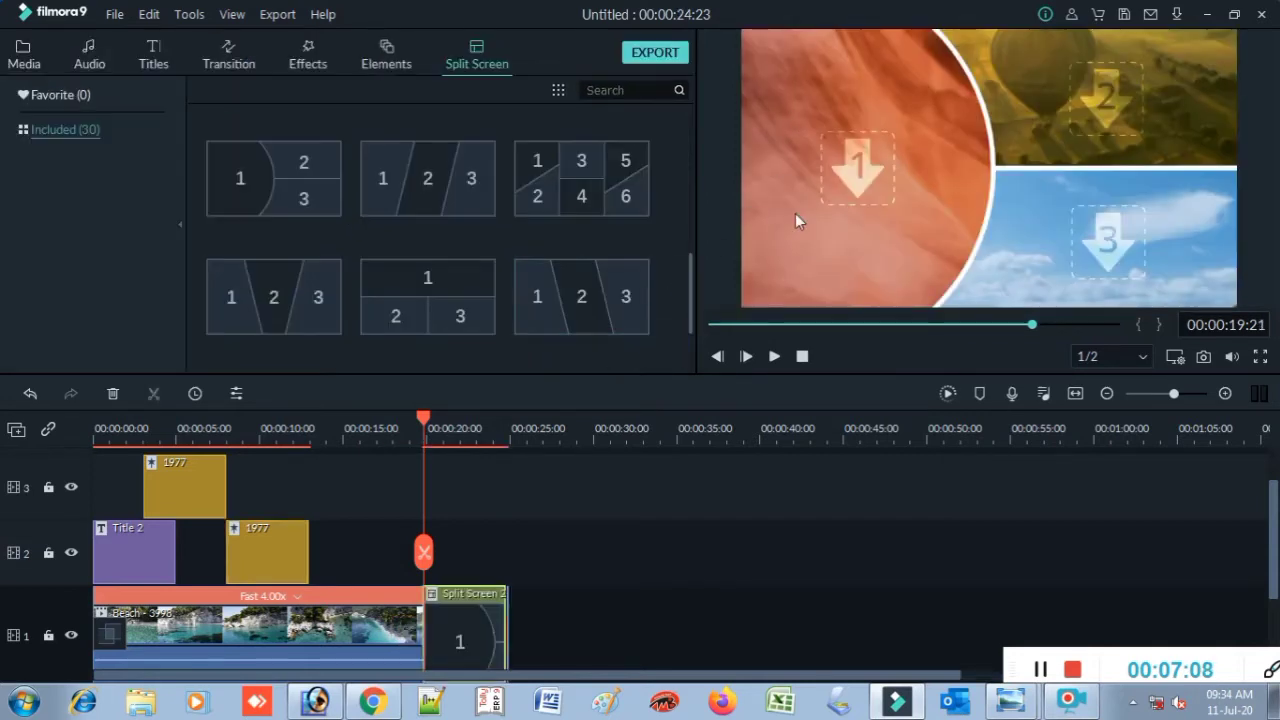
Play the split screen section and inspect its three panes in the advanced split screen editor.
left_click(775, 356)
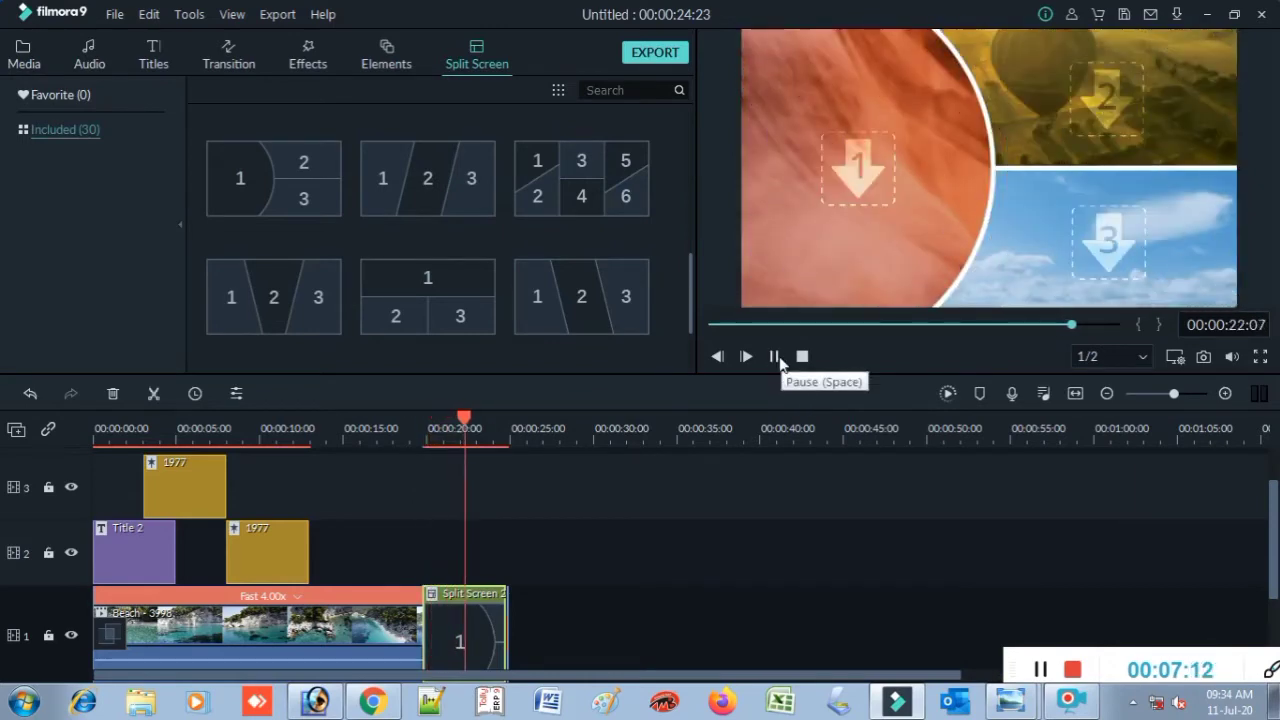
left_click(776, 357)
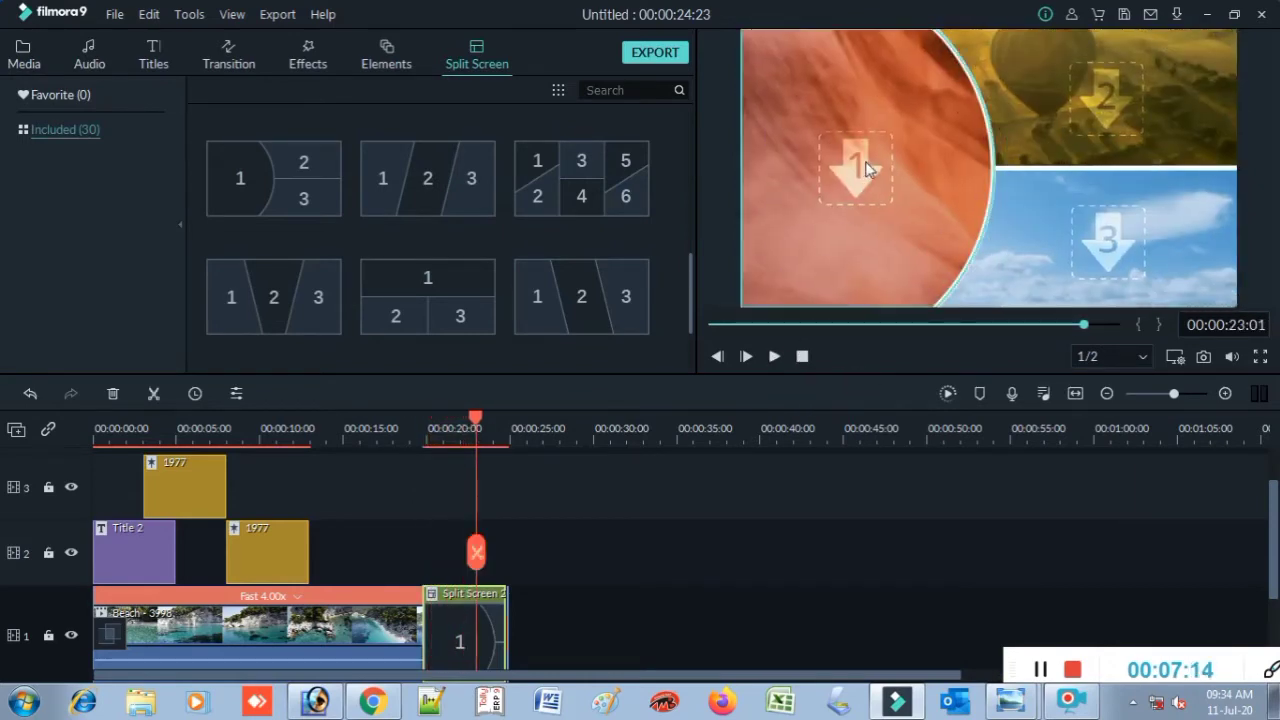
double_click(908, 241)
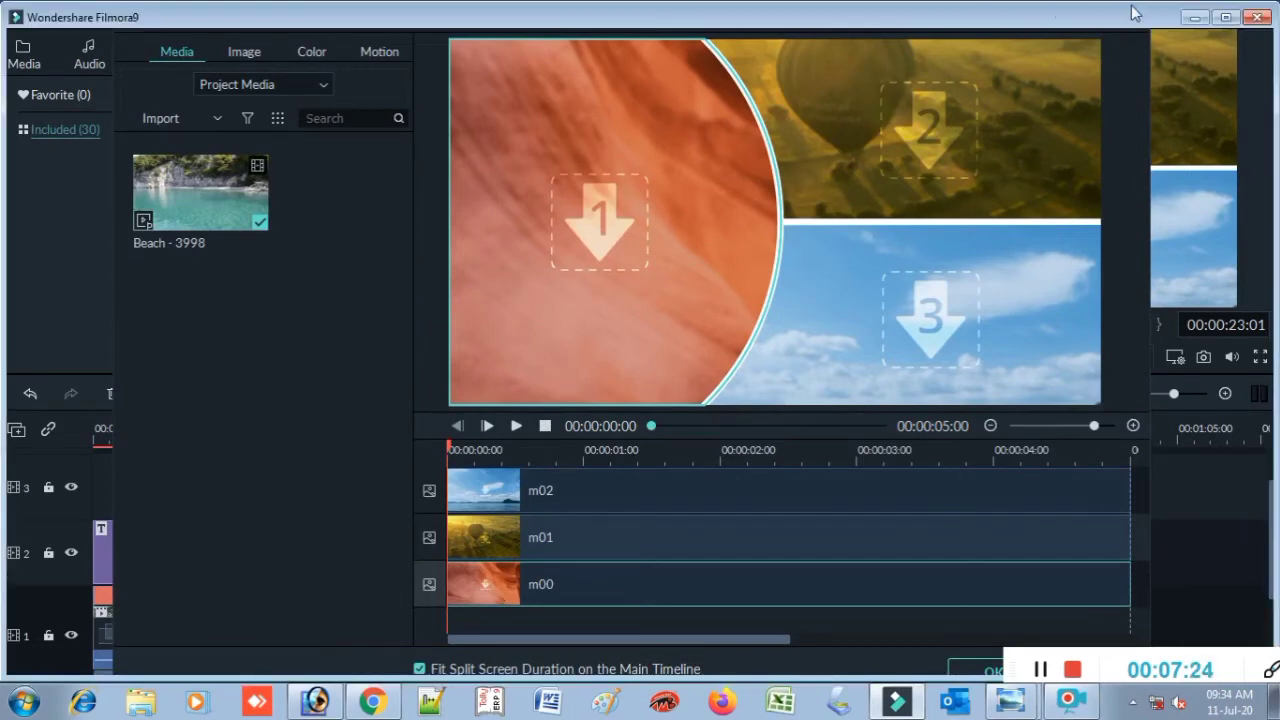
left_click(1194, 18)
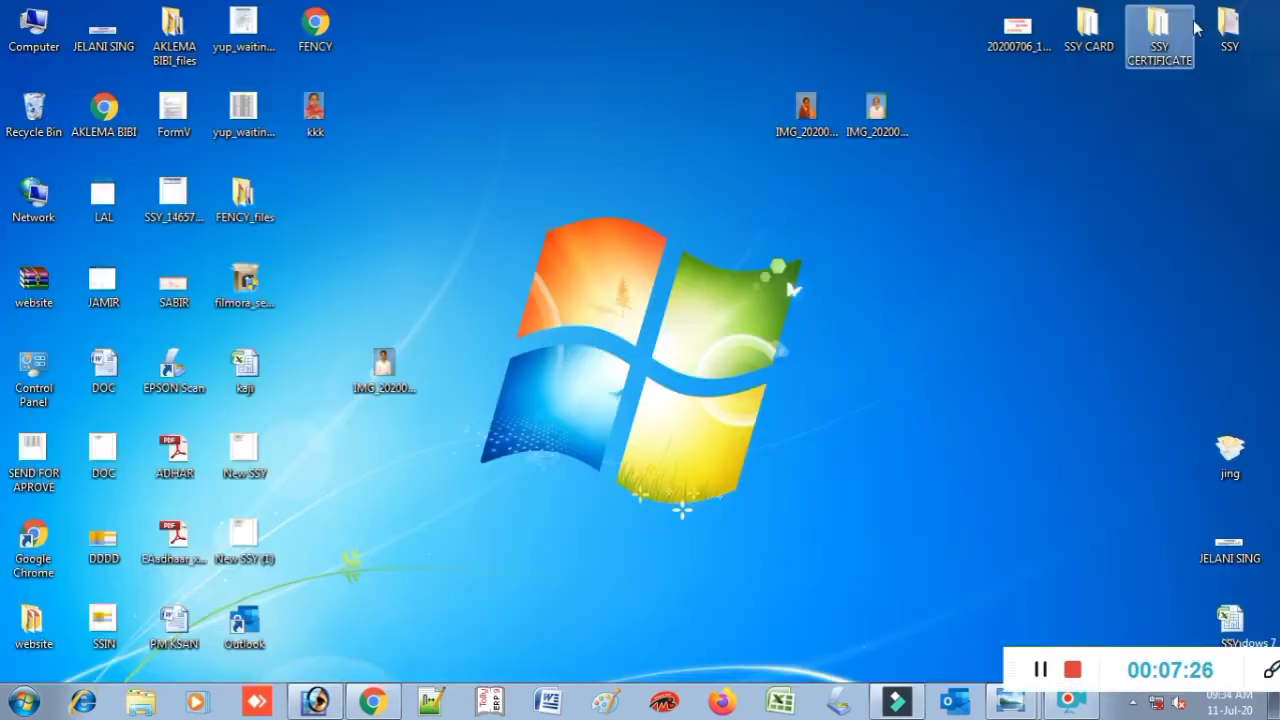
left_click(905, 702)
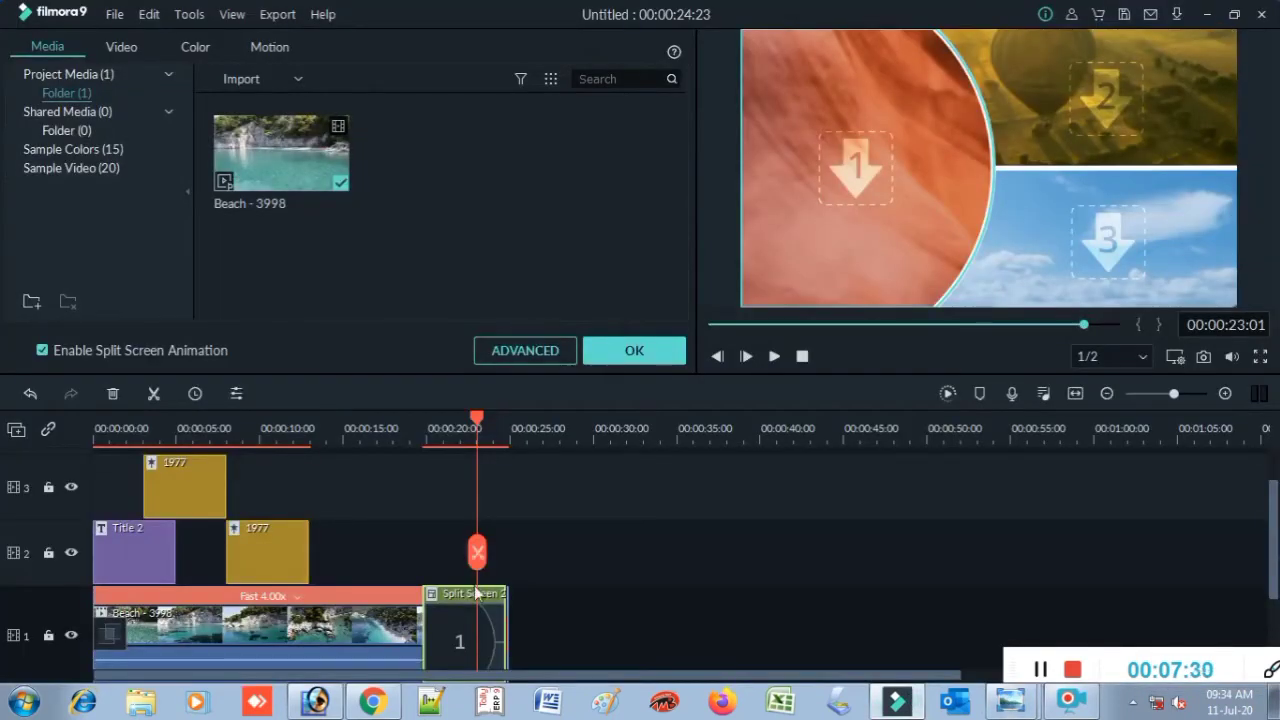
Delete the split screen after the beach clip and return the playhead to the start of the timeline.
right_click(459, 624)
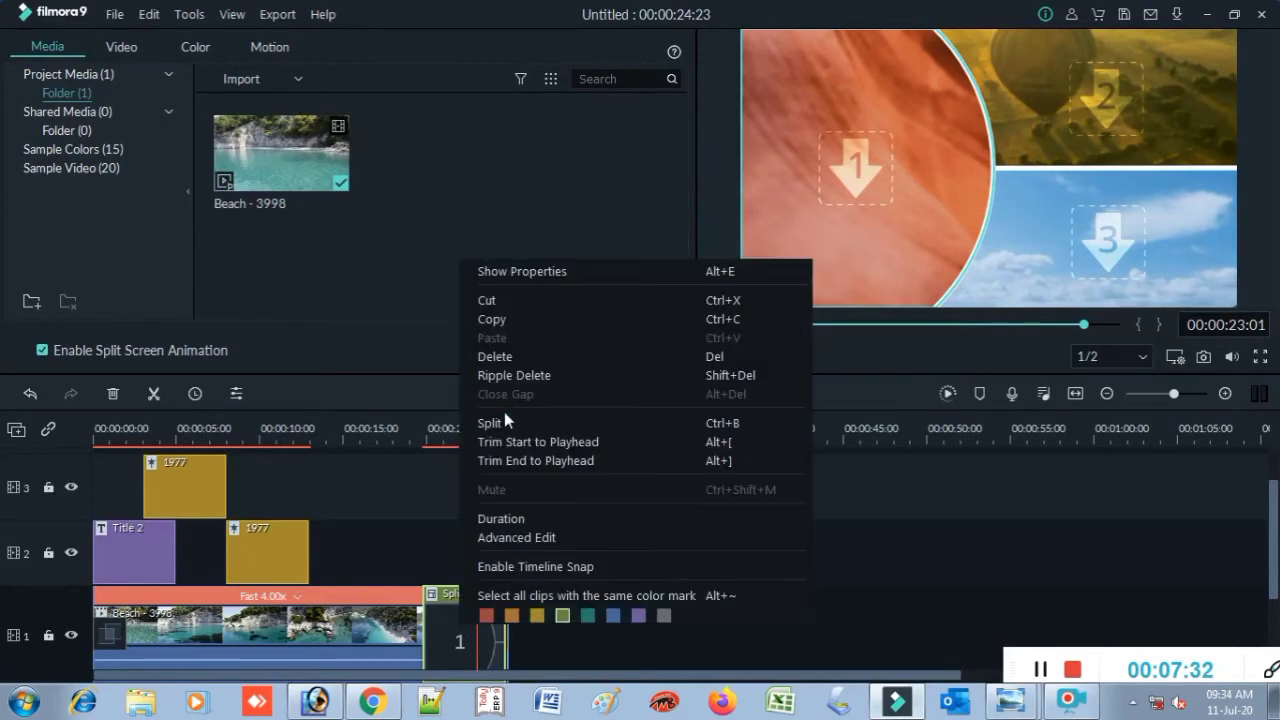
left_click(503, 362)
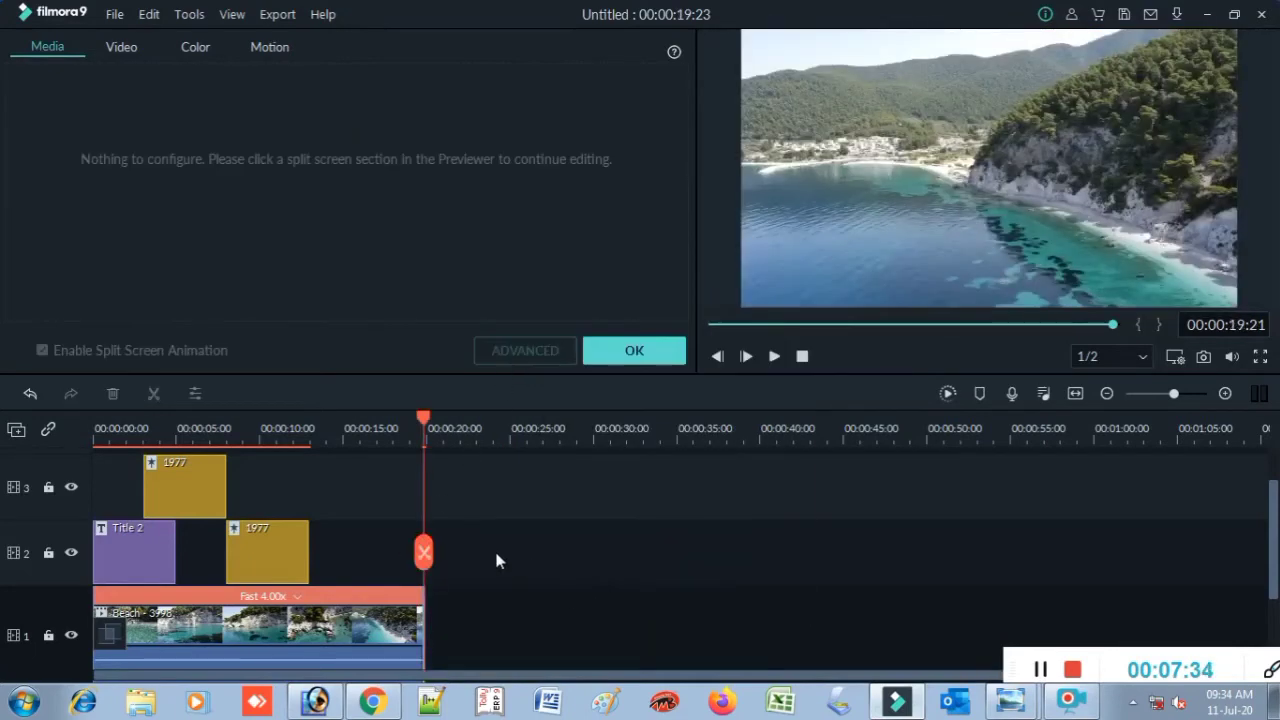
left_click_drag(428, 570, 95, 568)
Reverse the playback direction of the sped-up beach clip and play its opening seconds to check it.
scroll(549, 531, "down", 2)
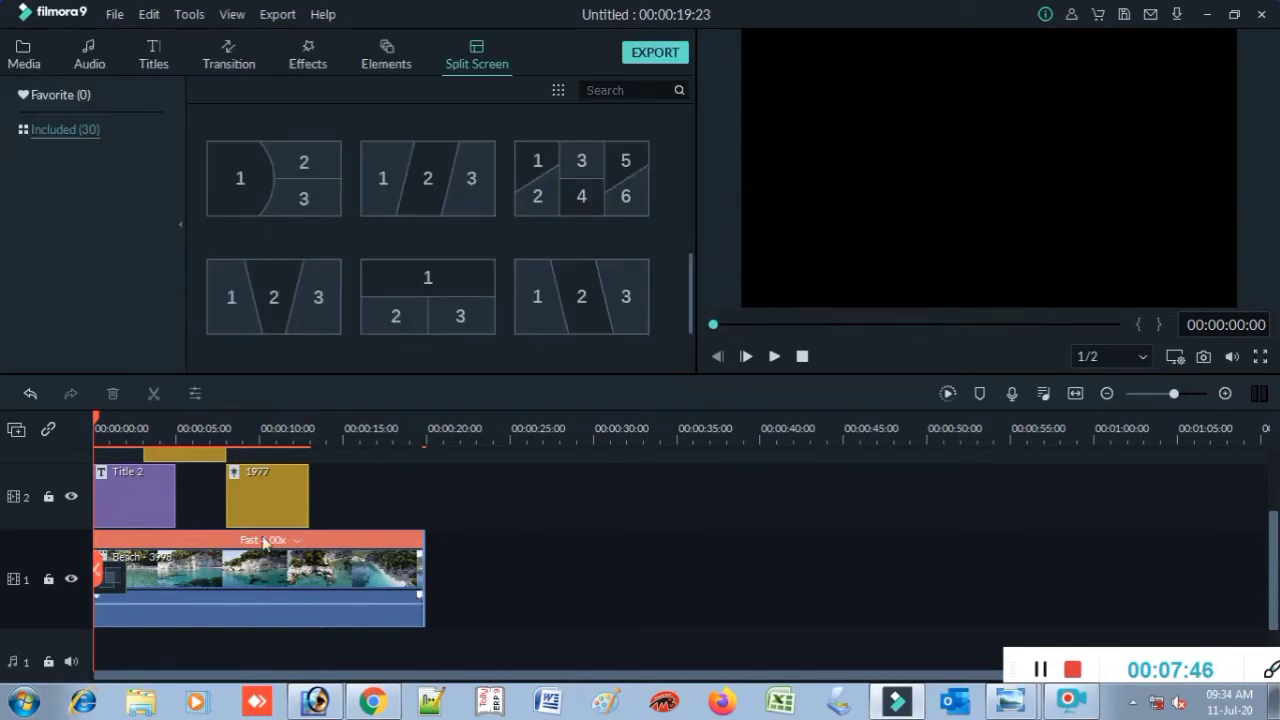
left_click(253, 575)
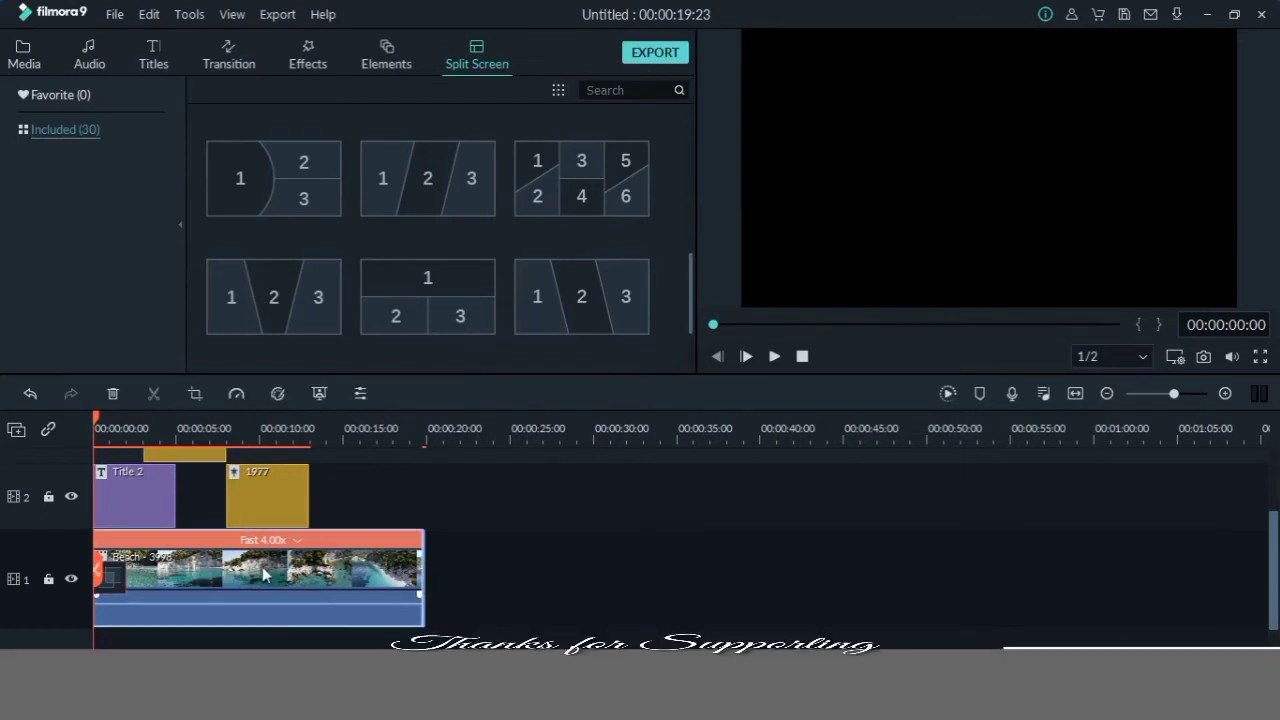
left_click(236, 395)
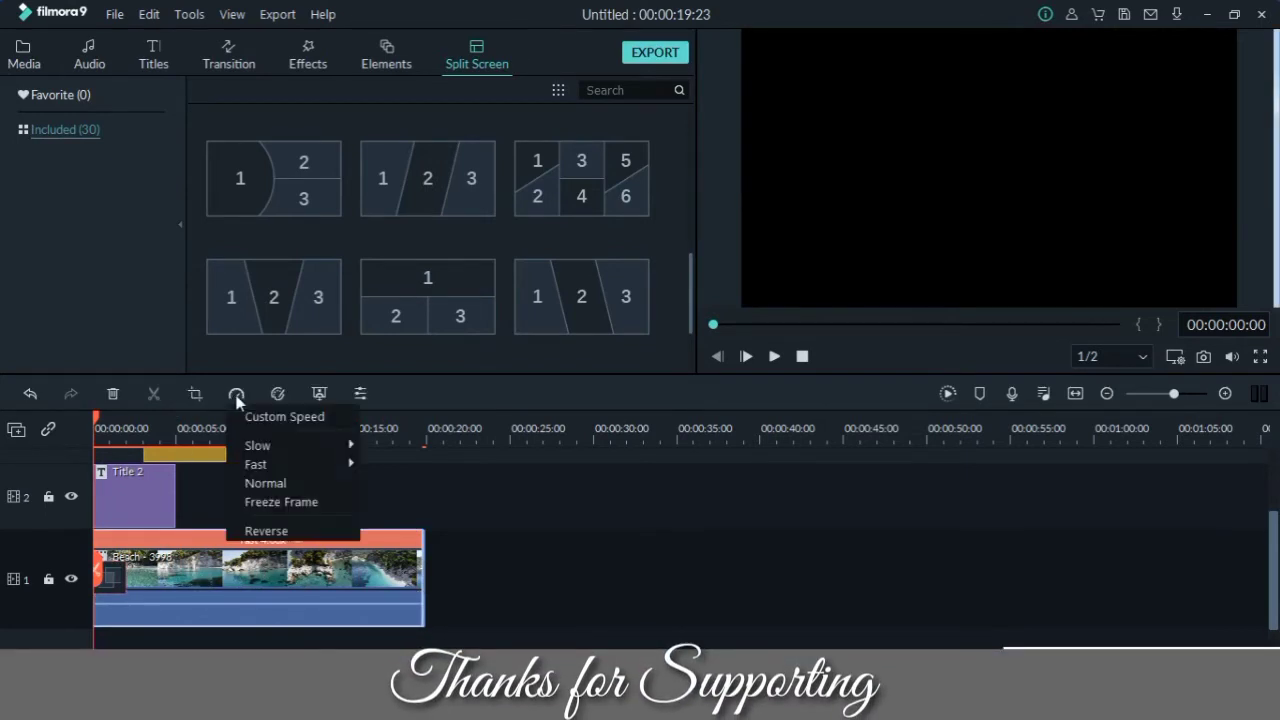
left_click(272, 529)
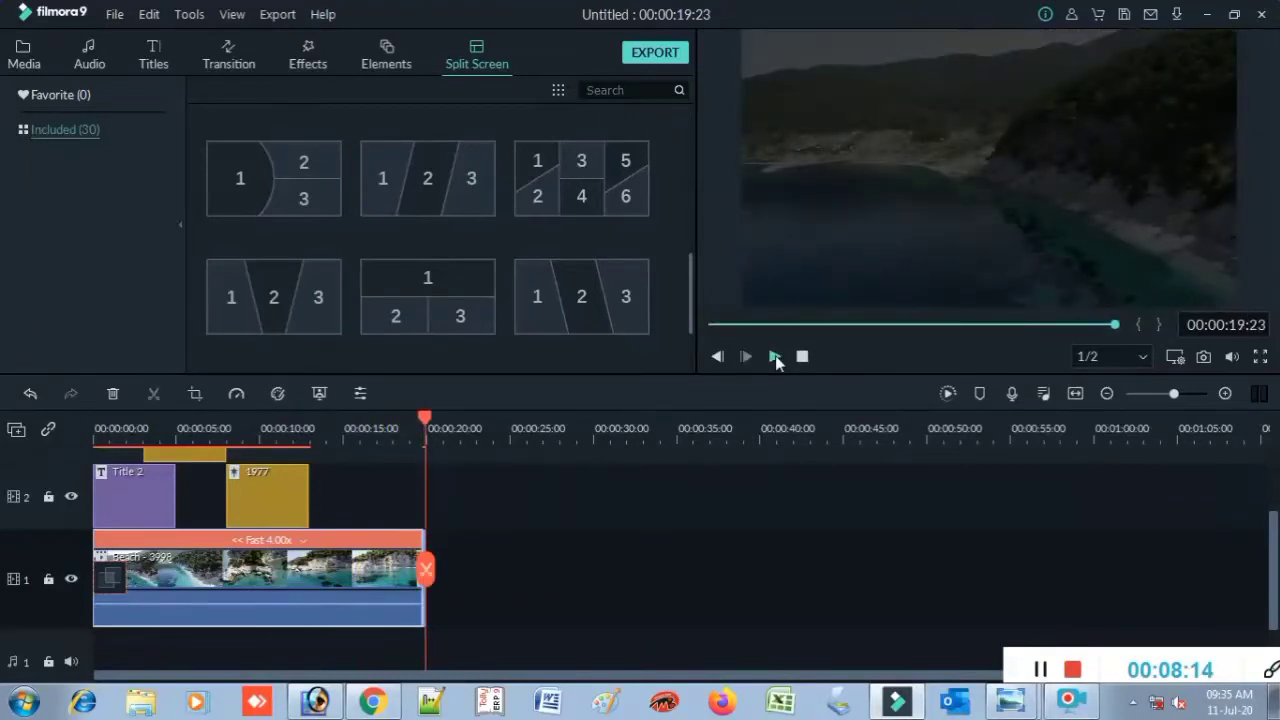
left_click(776, 358)
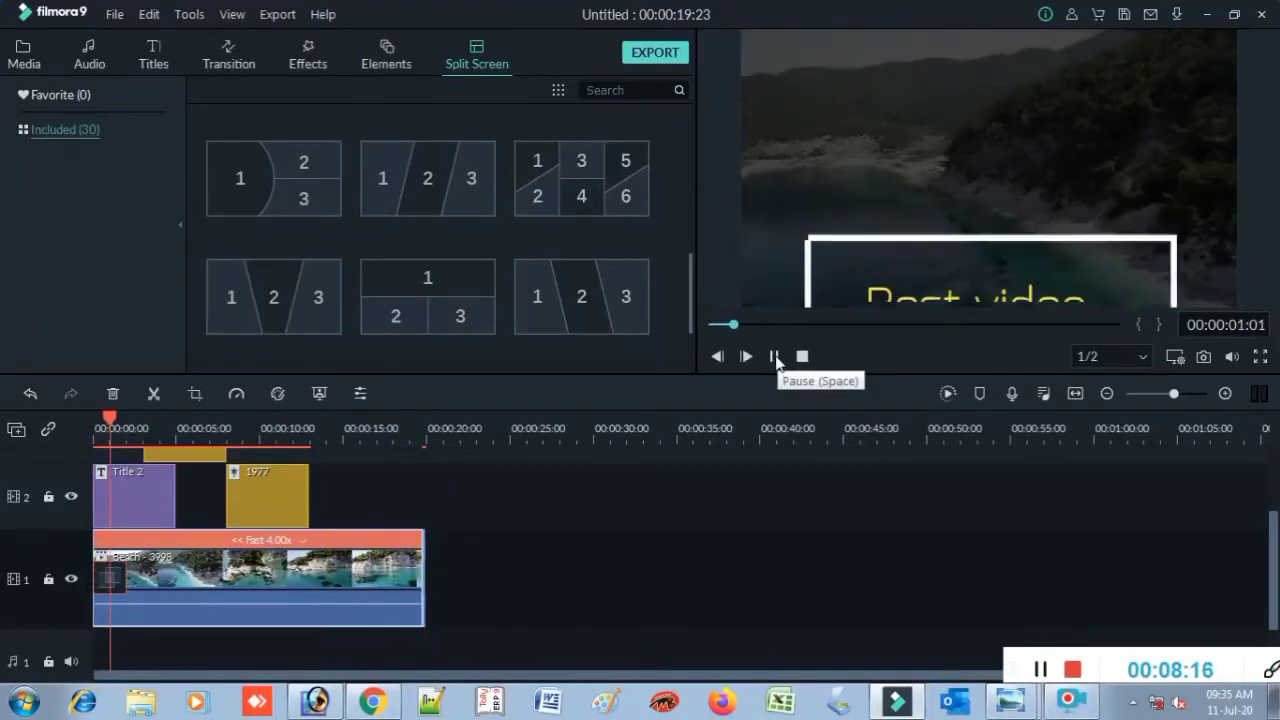
left_click(776, 358)
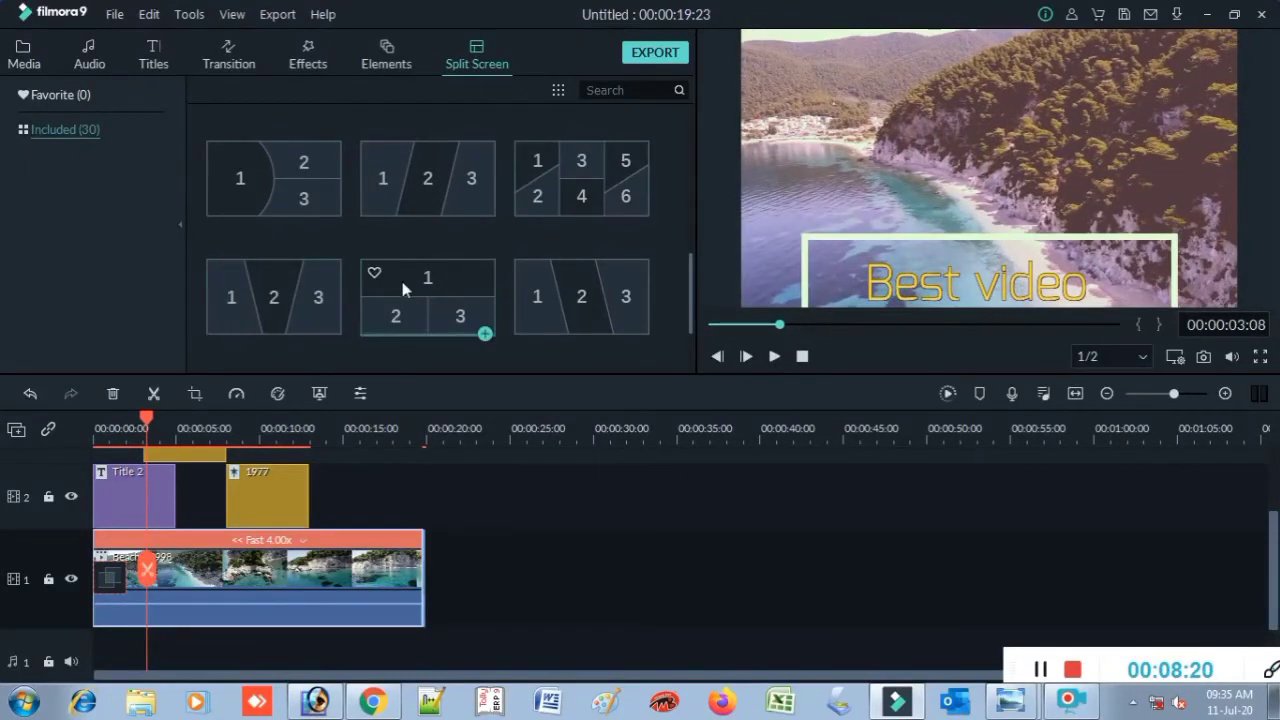
Open advanced color correction for the beach clip, apply the Warm preset and play the preview.
left_click(278, 394)
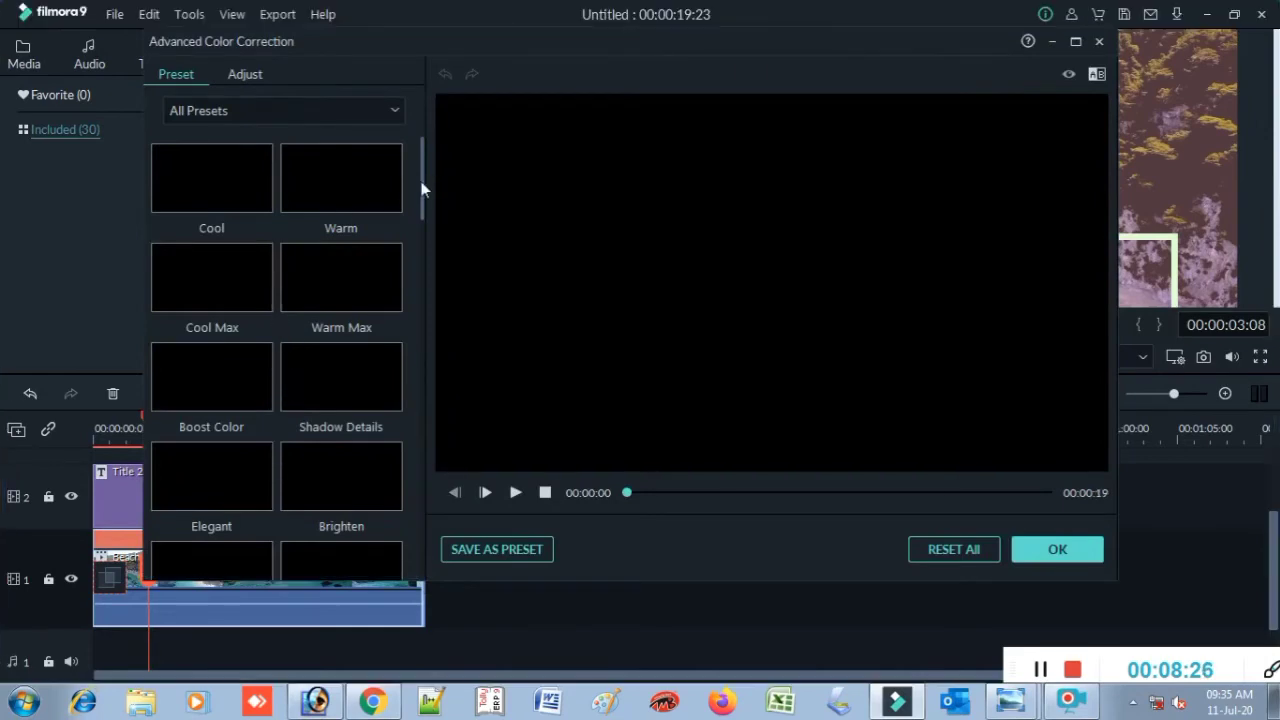
mouse_move(421, 189)
left_mouse_down()
mouse_move(432, 479)
mouse_move(432, 188)
left_mouse_up()
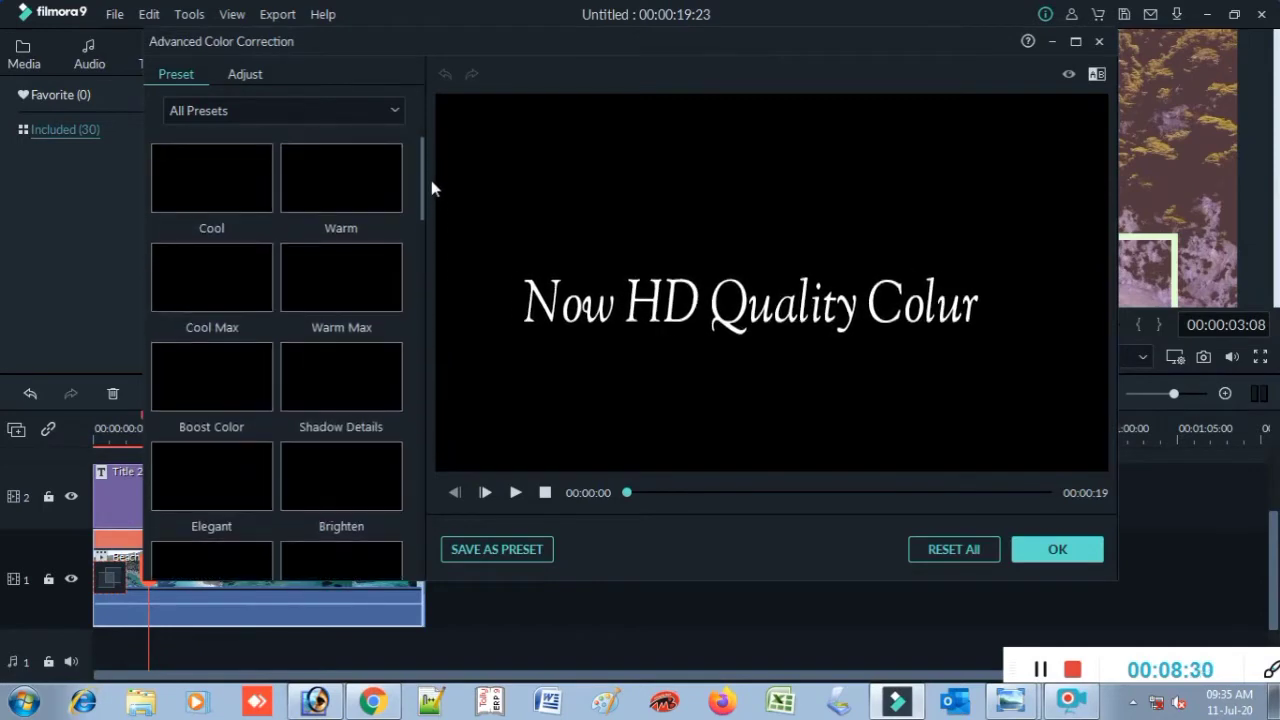
left_click(341, 180)
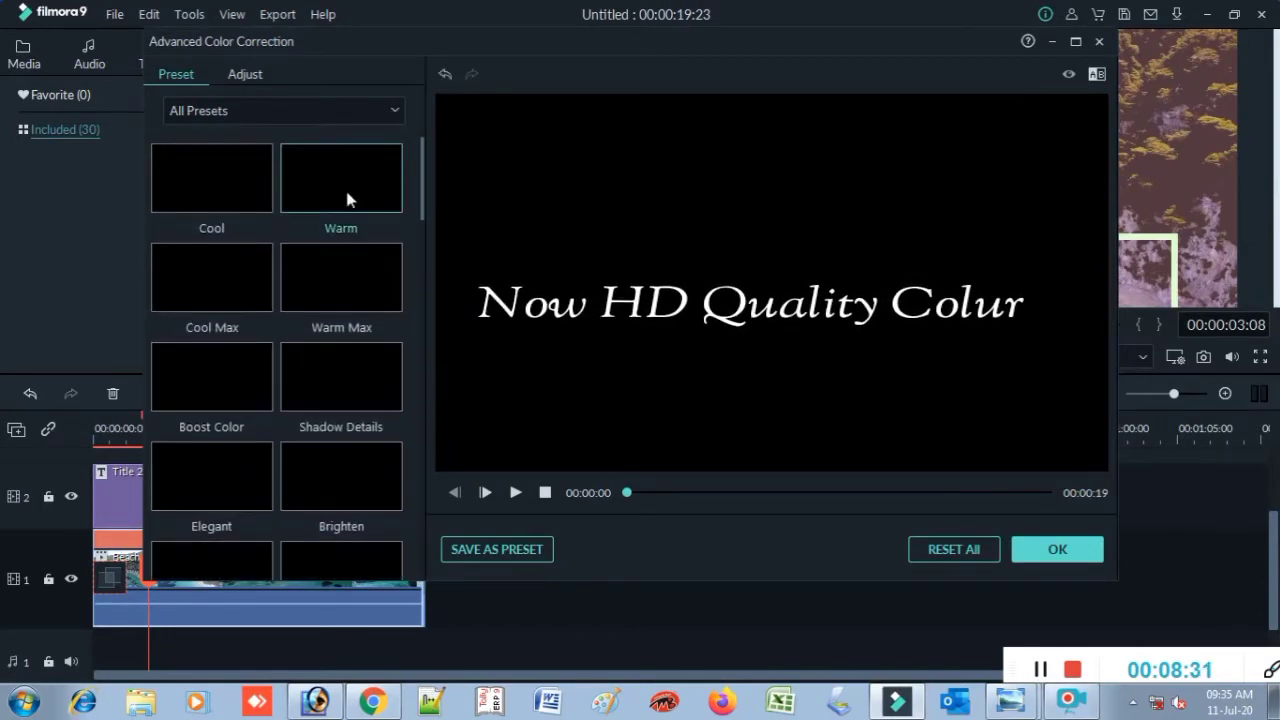
left_click(516, 493)
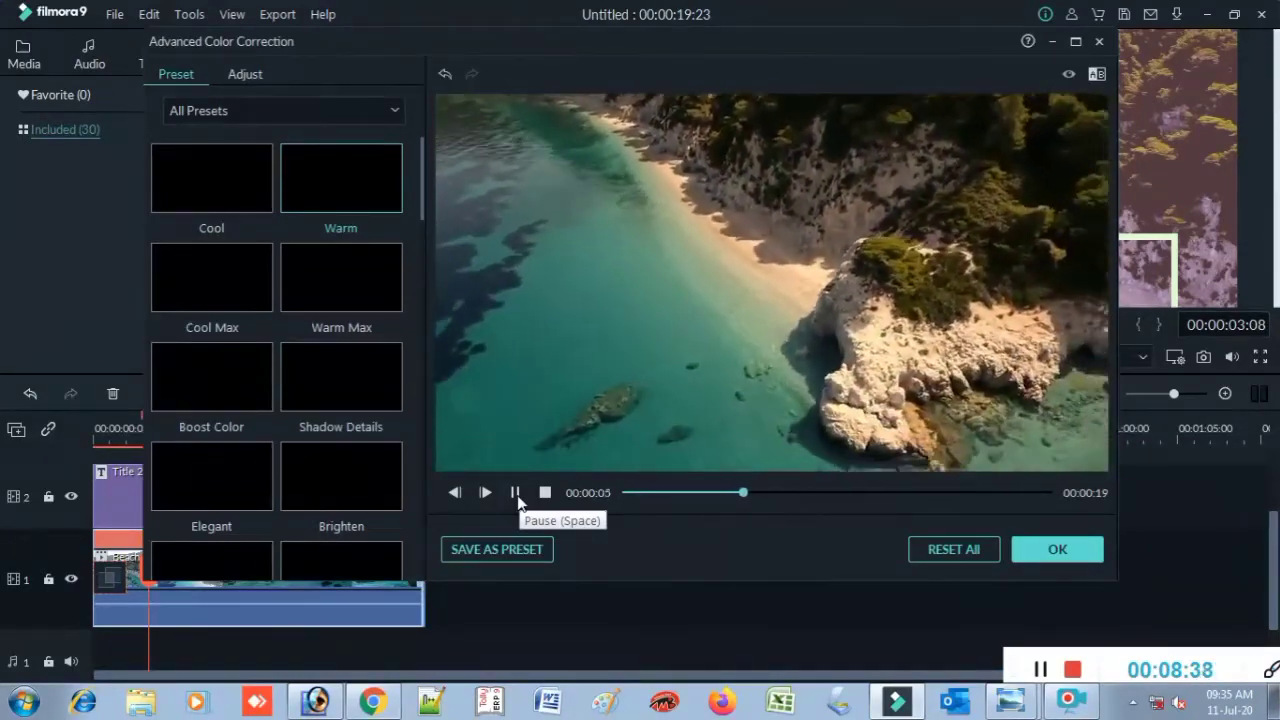
left_click(1171, 131)
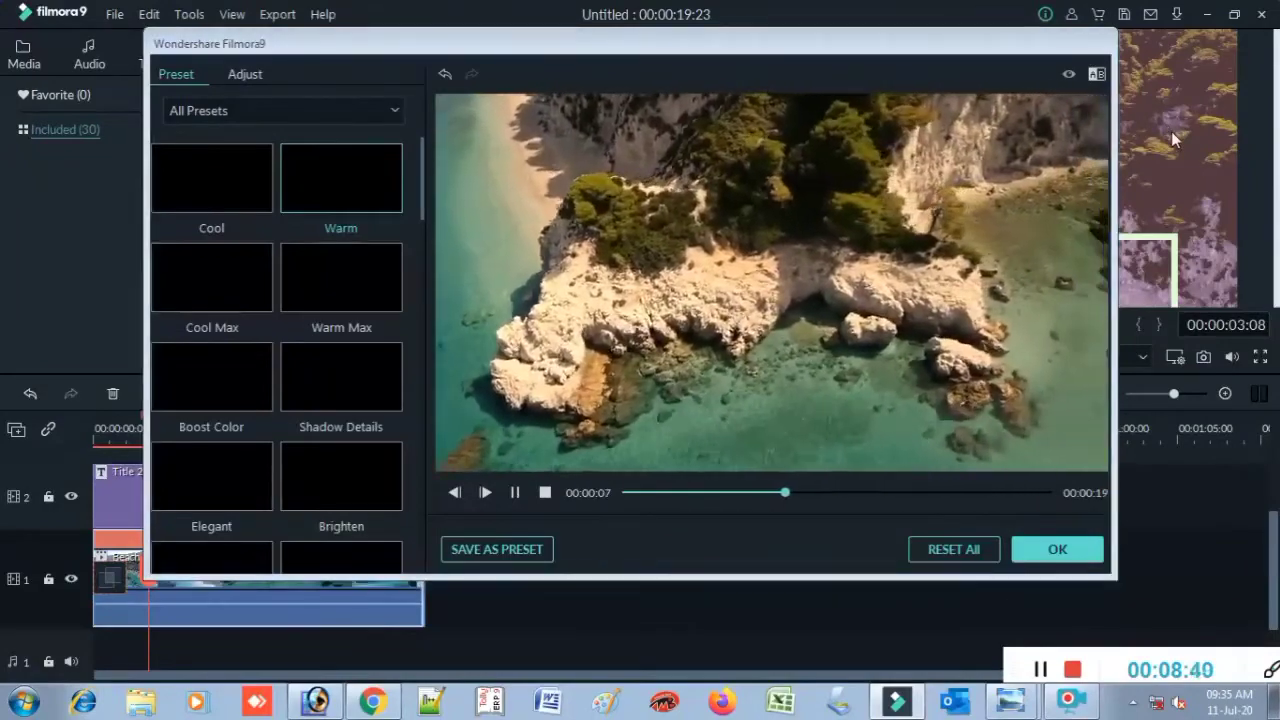
Try the Warm Max, Cool Max, Shadow Details, Boost Color, Elegant and Cool presets in turn while the preview plays.
left_click(350, 294)
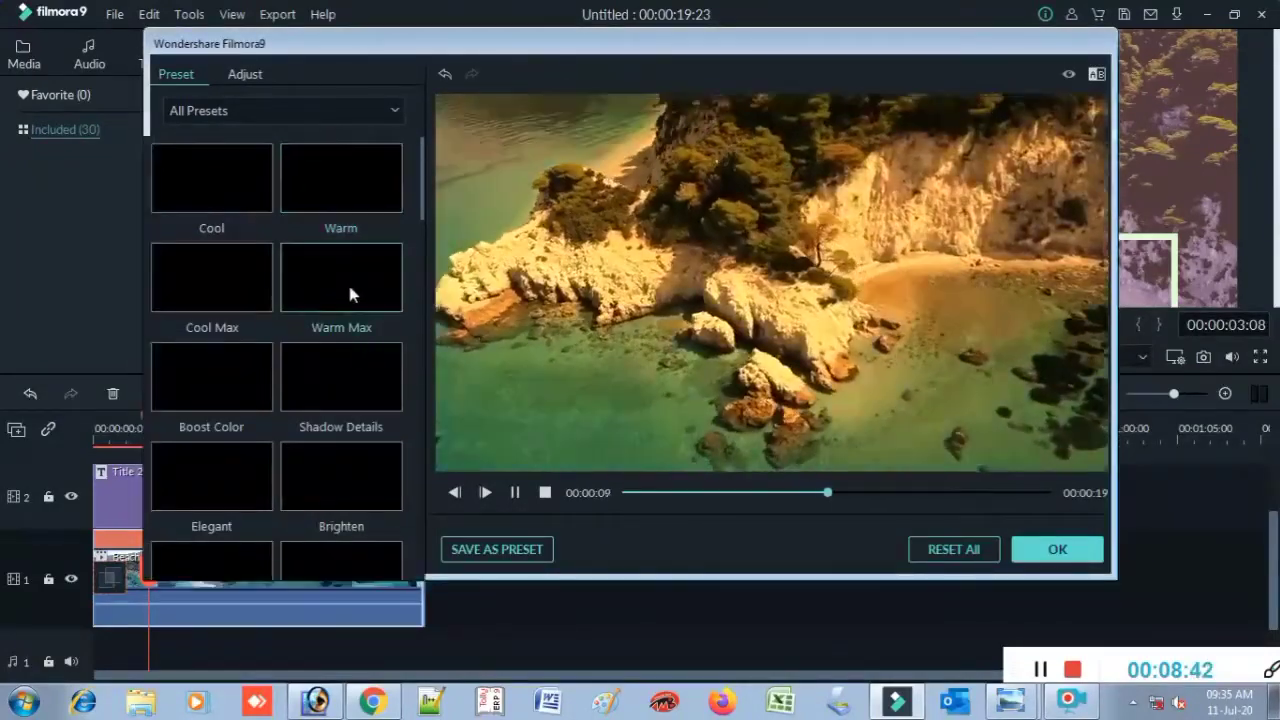
left_click(211, 294)
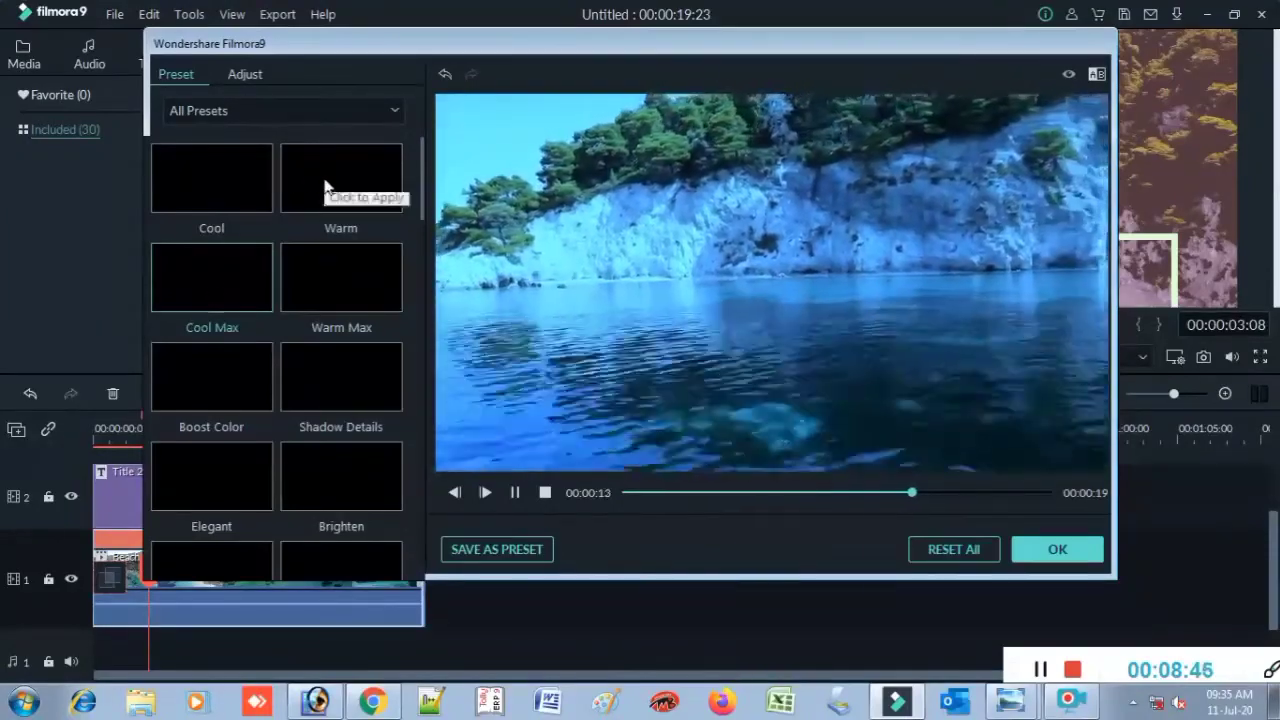
left_click(333, 386)
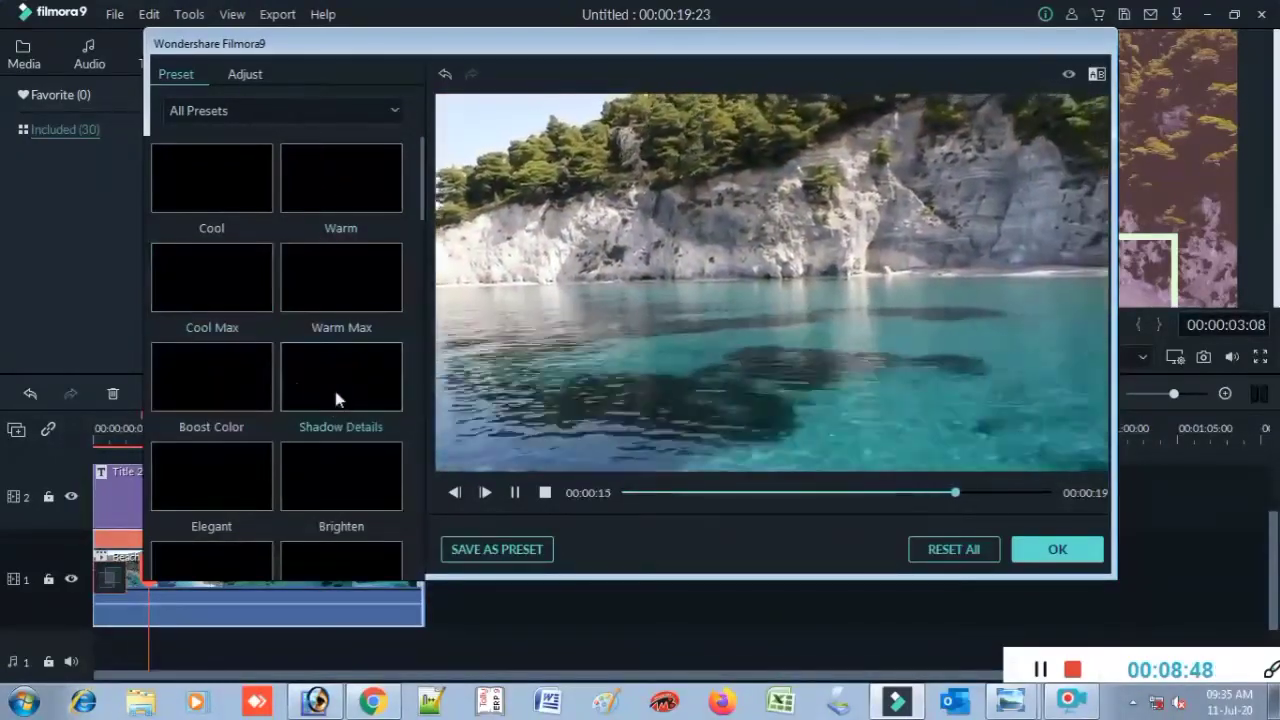
left_click(211, 362)
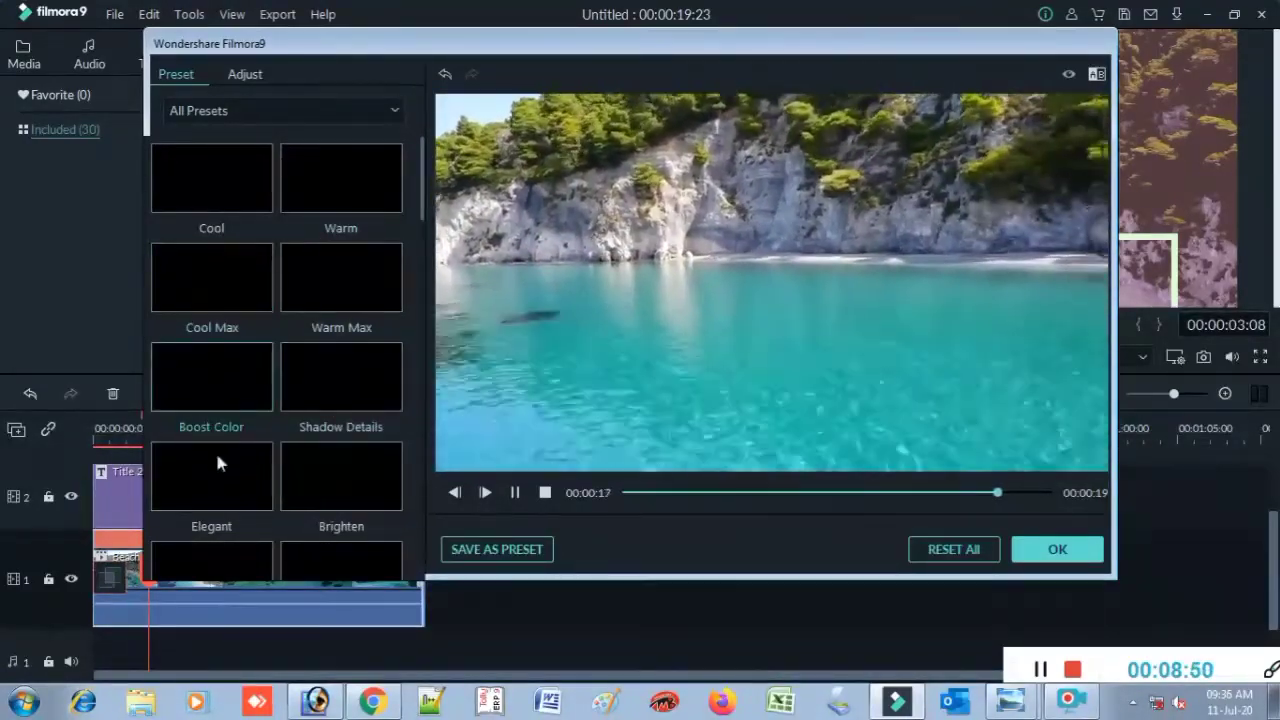
left_click(218, 470)
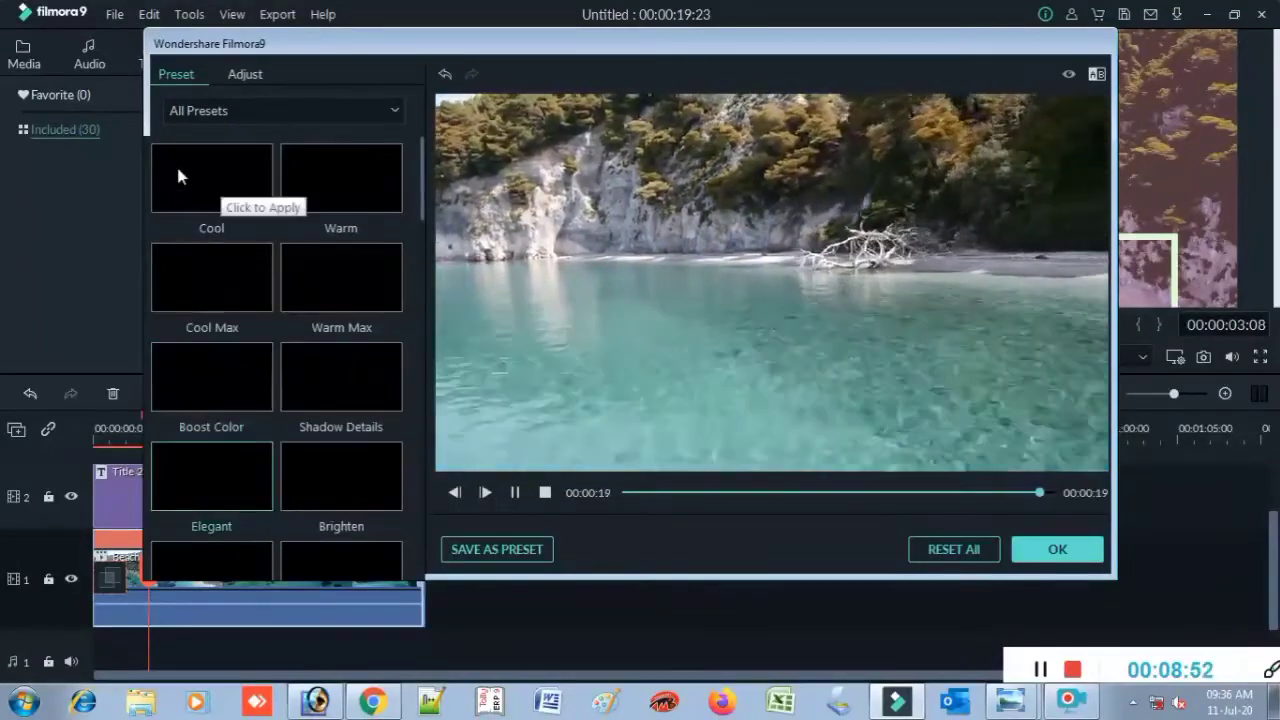
left_click(192, 183)
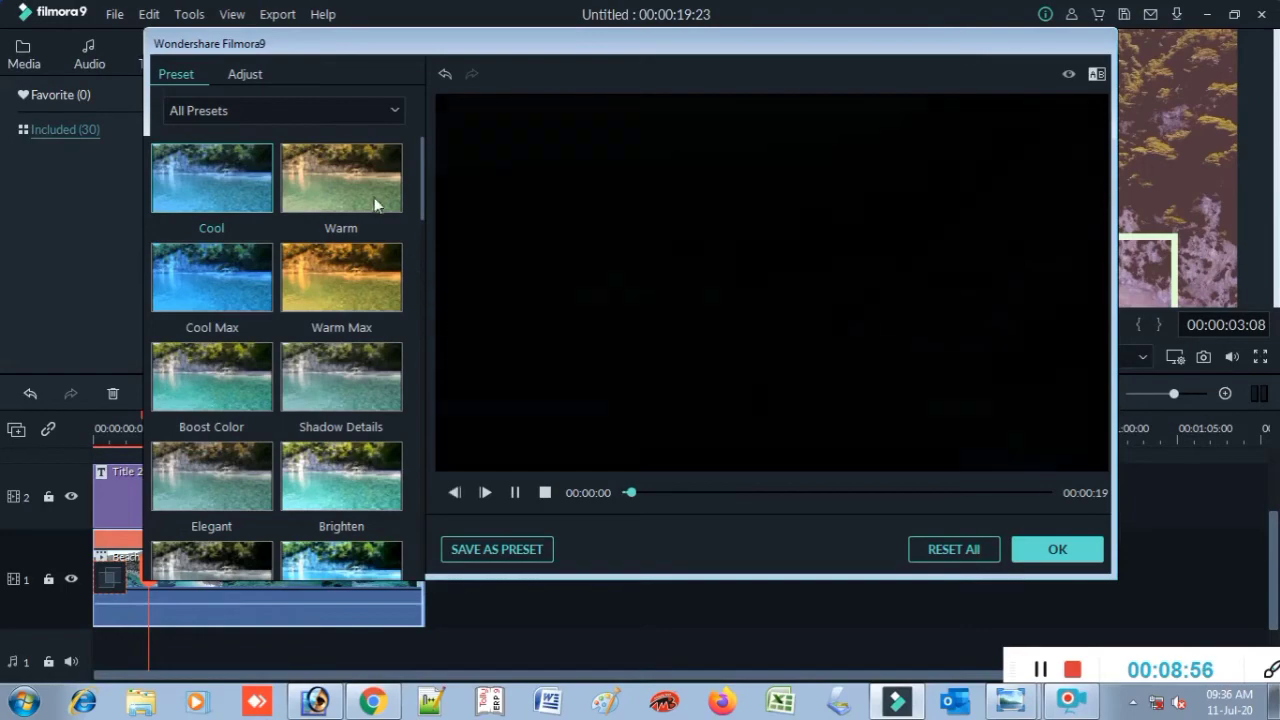
Apply the Warm Max color preset to the beach clip and play the video through to its end.
left_click(366, 282)
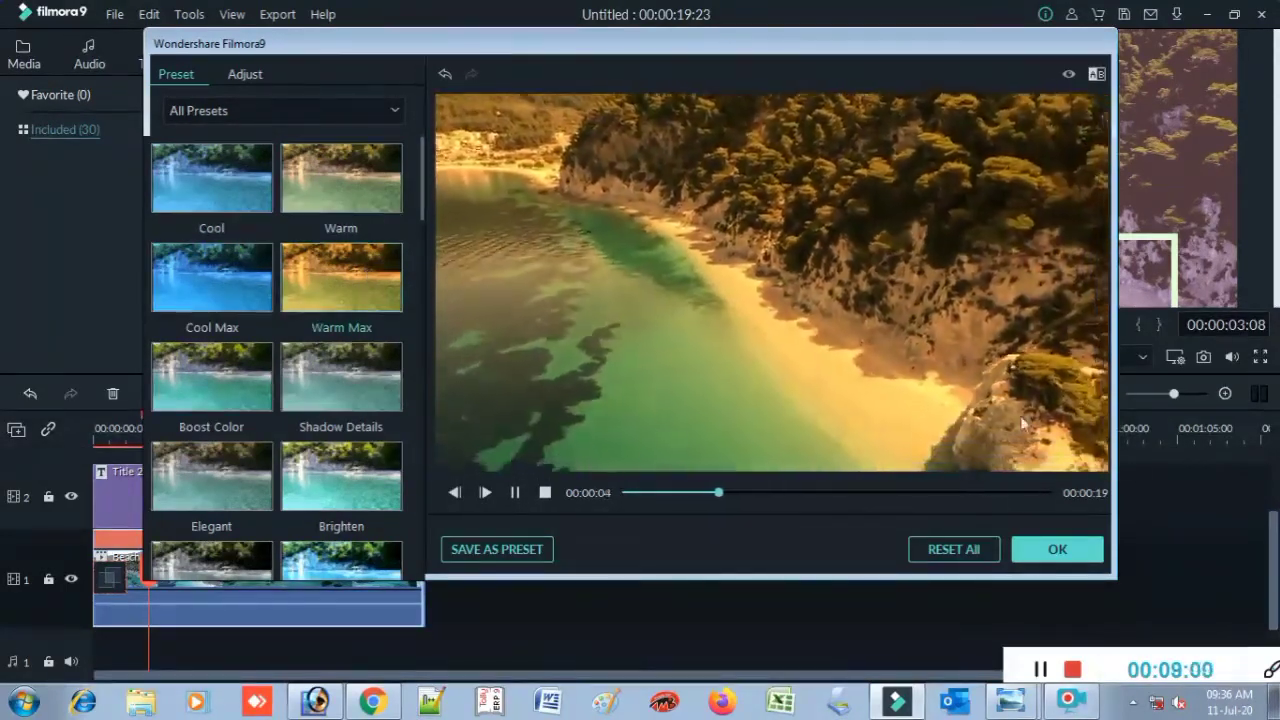
left_click(1063, 550)
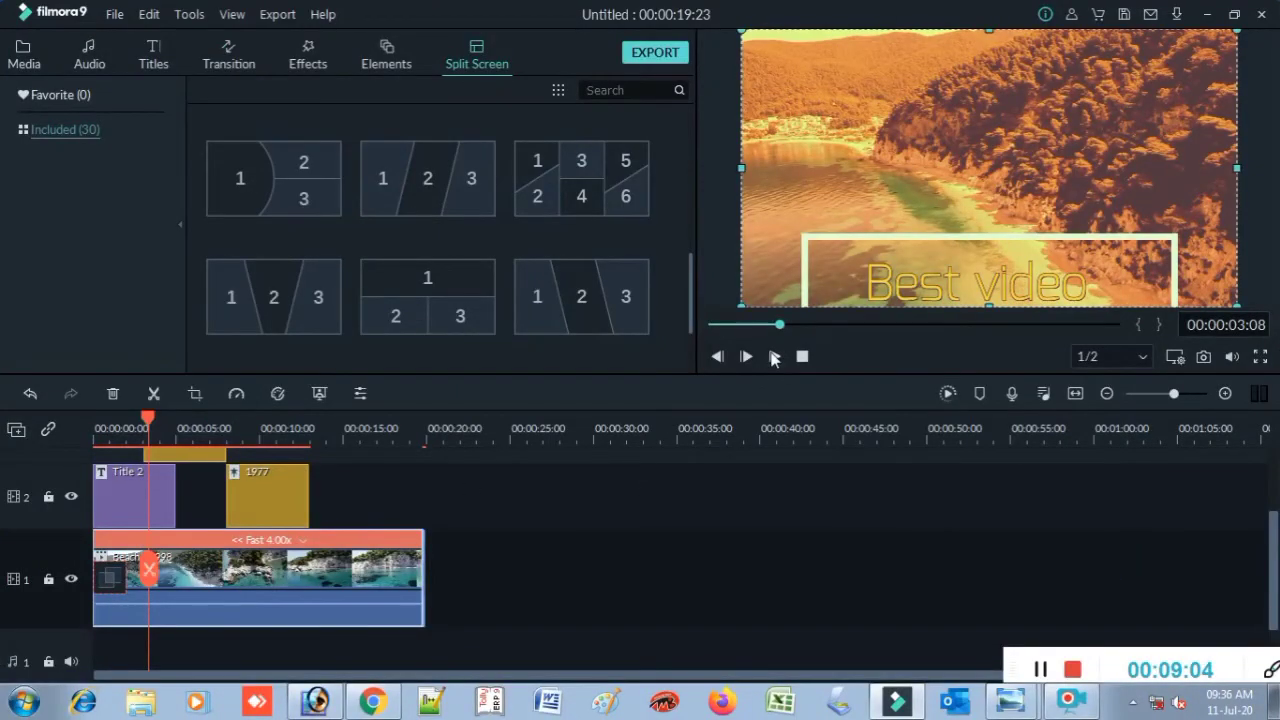
left_click(773, 358)
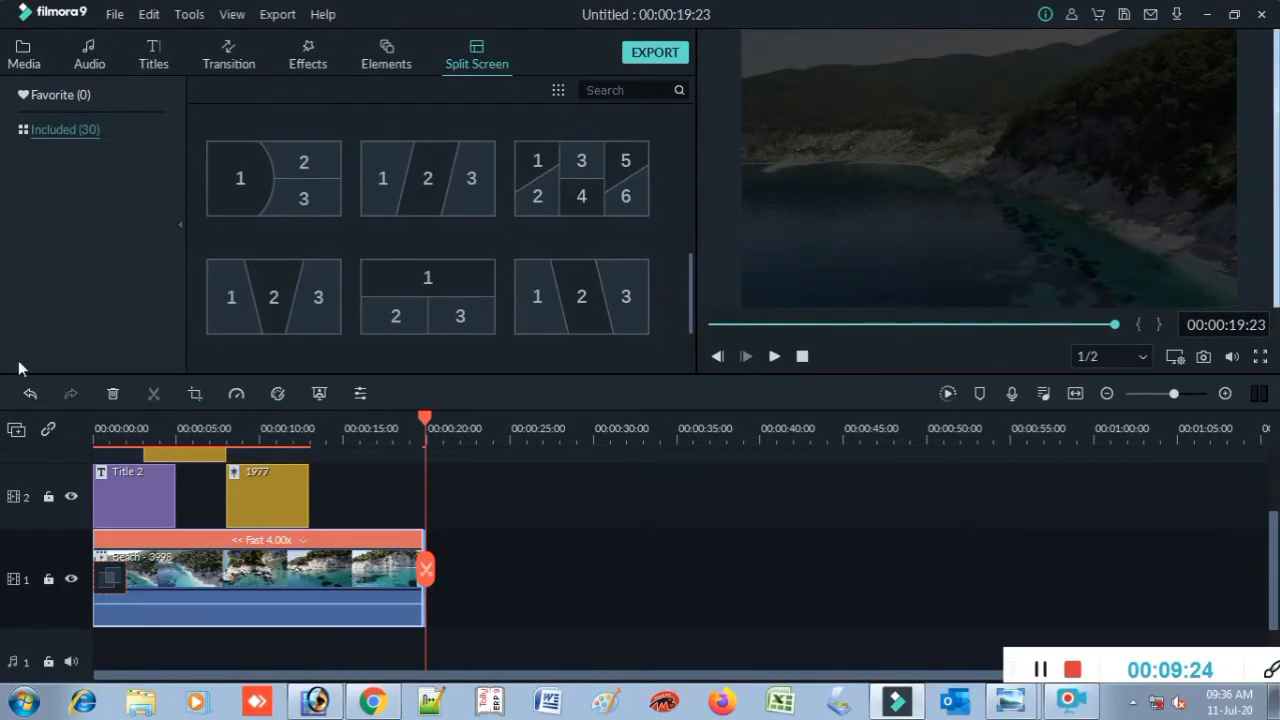
Export the video with the free trial as a WMV file named My Video to D:/FILMORA, accepting the outdated encoder.
scroll(677, 480, "down", 2)
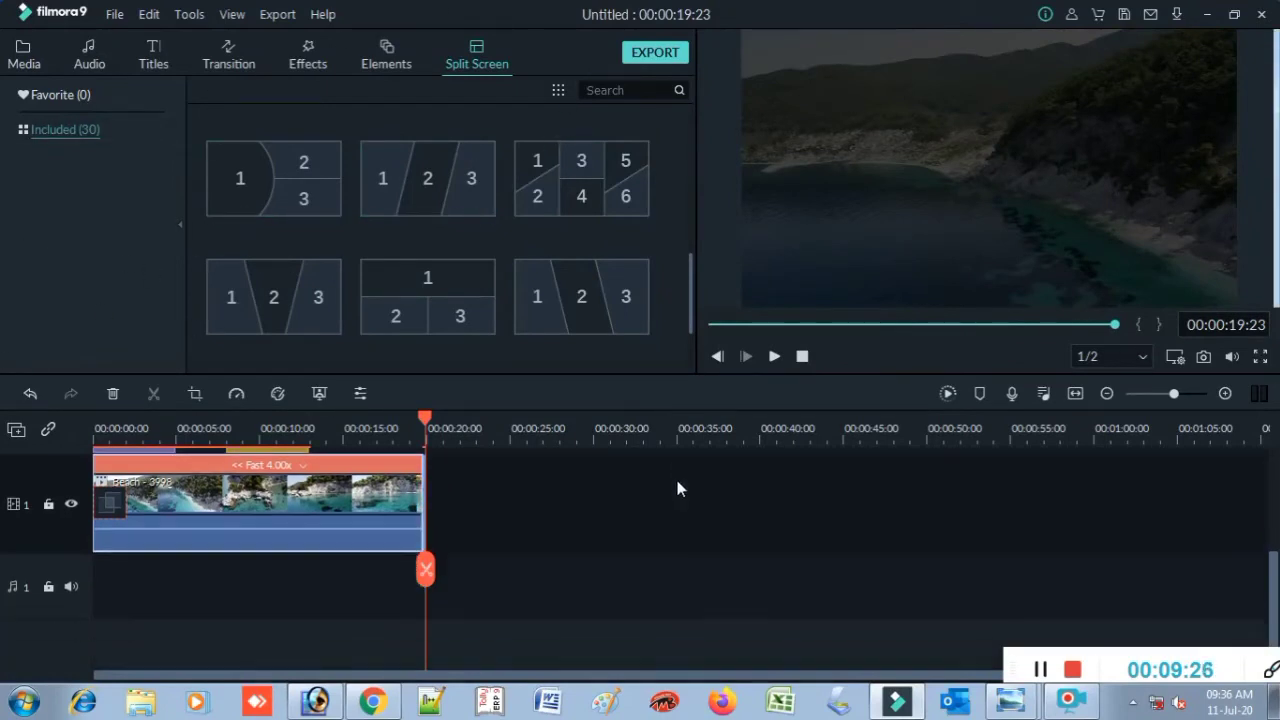
scroll(677, 480, "up", 3)
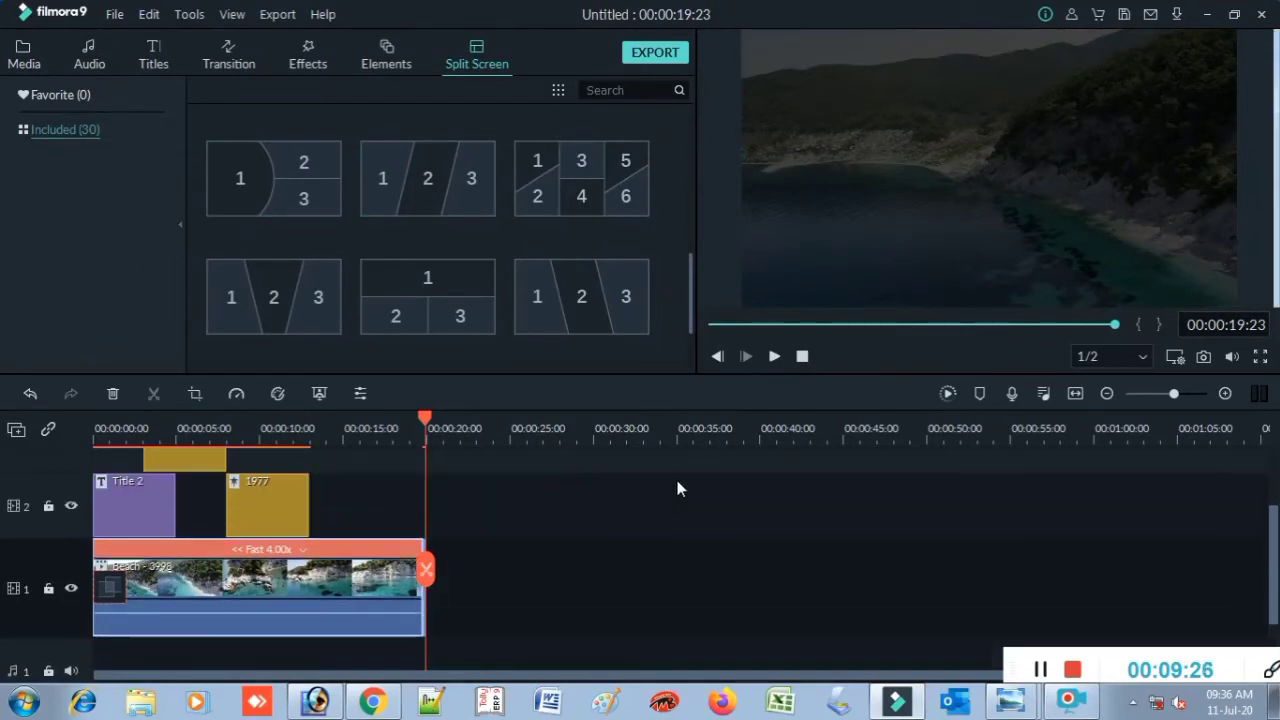
left_click(654, 52)
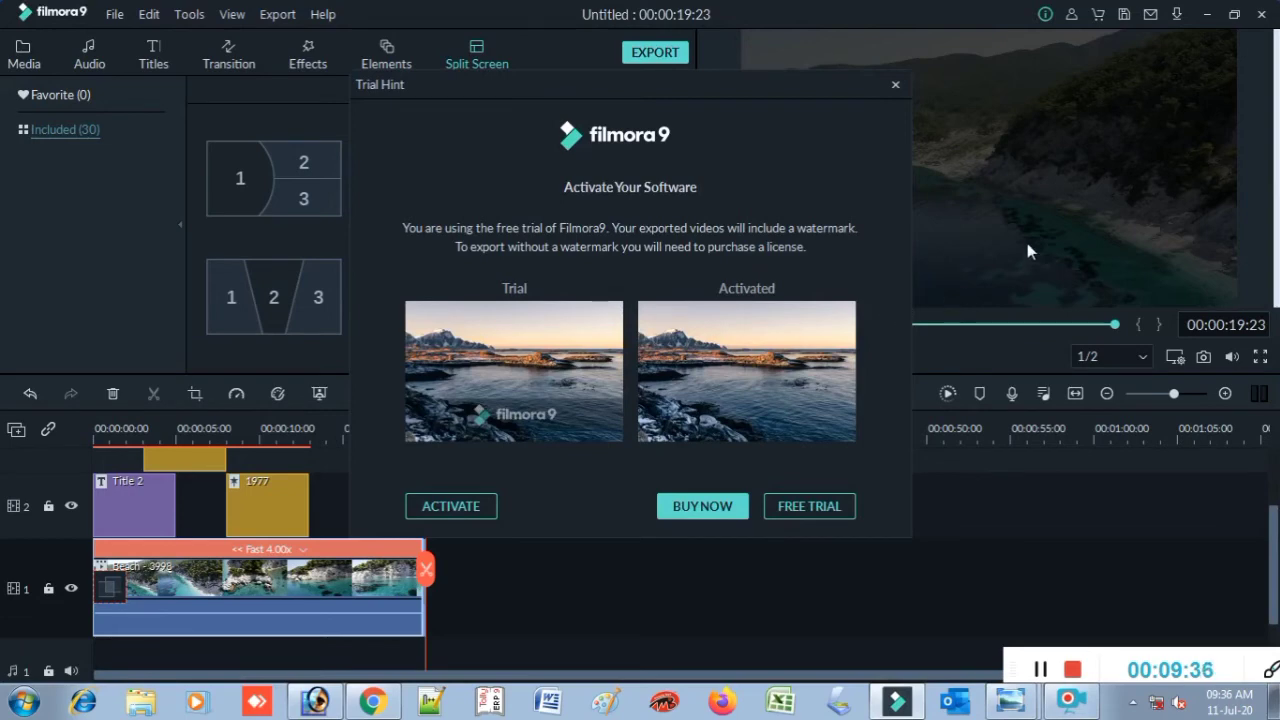
left_click(815, 513)
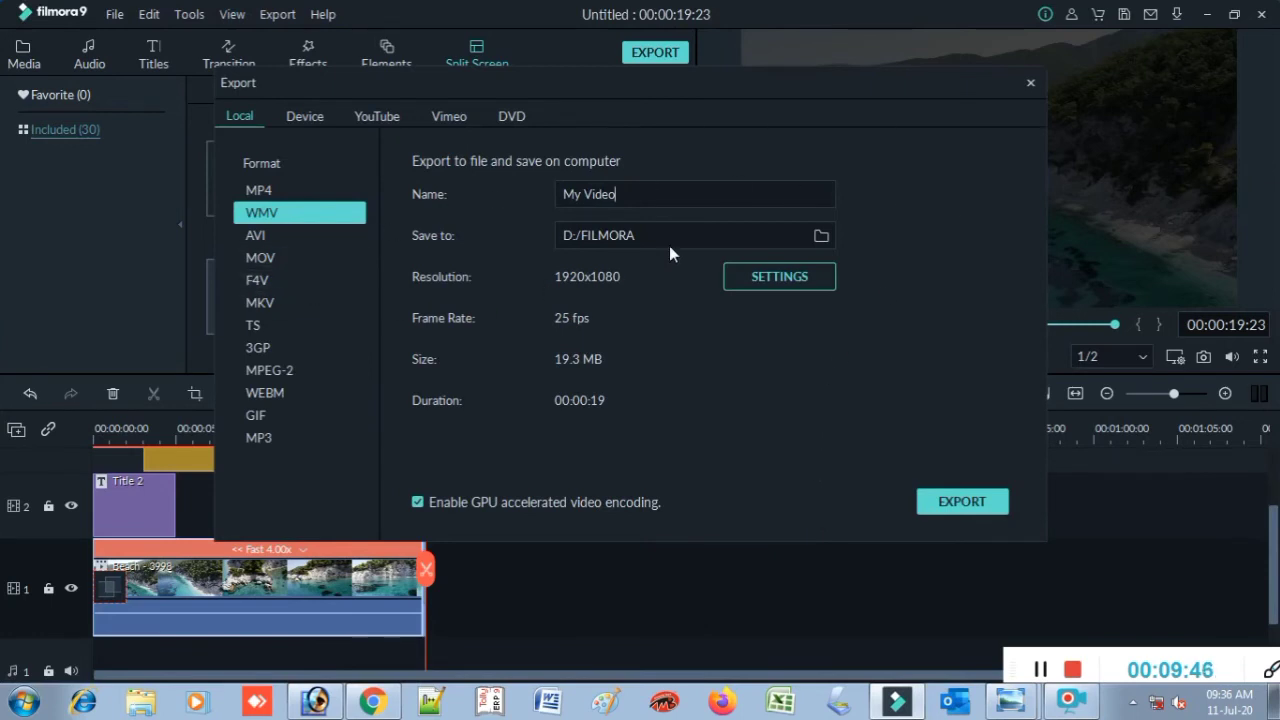
left_click(824, 237)
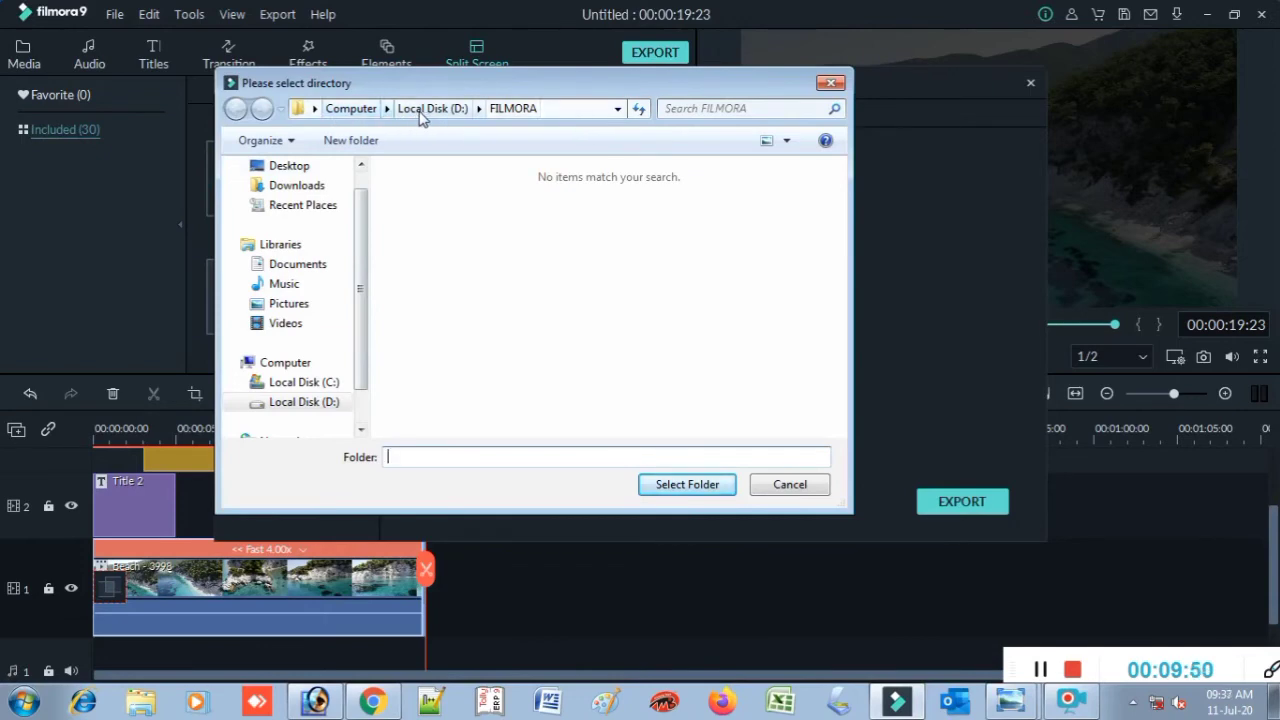
left_click(831, 82)
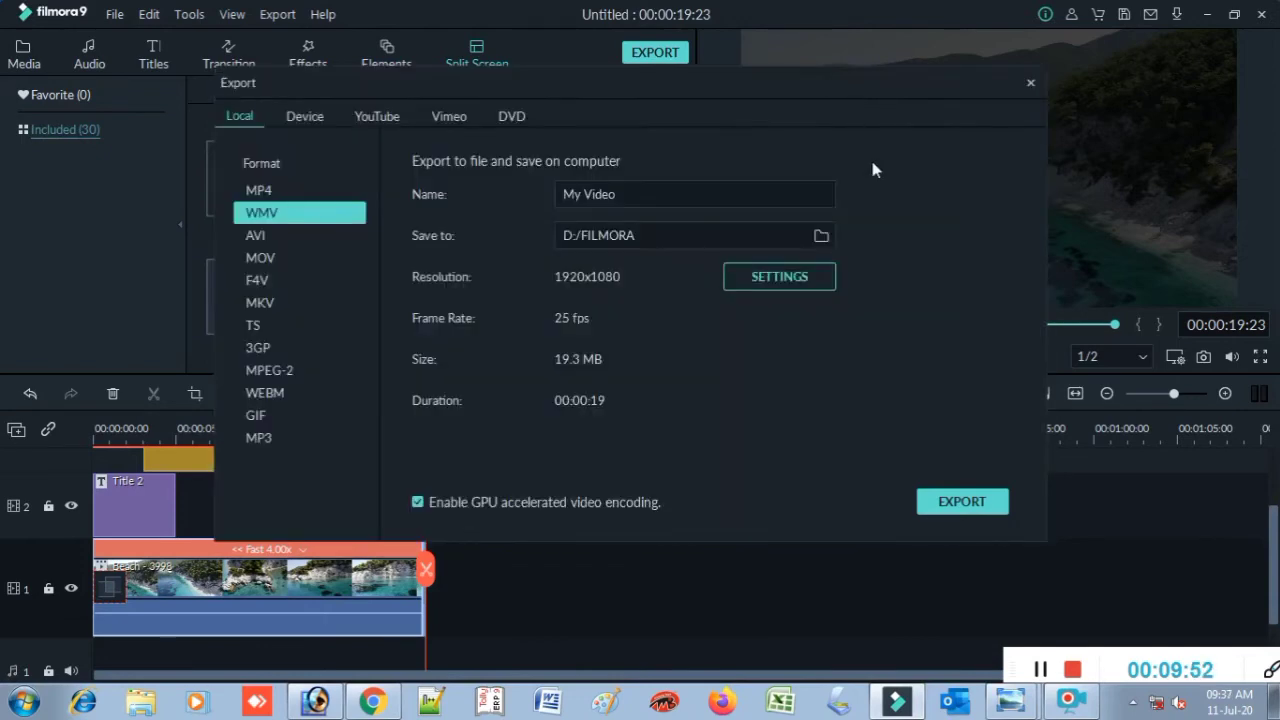
left_click(962, 503)
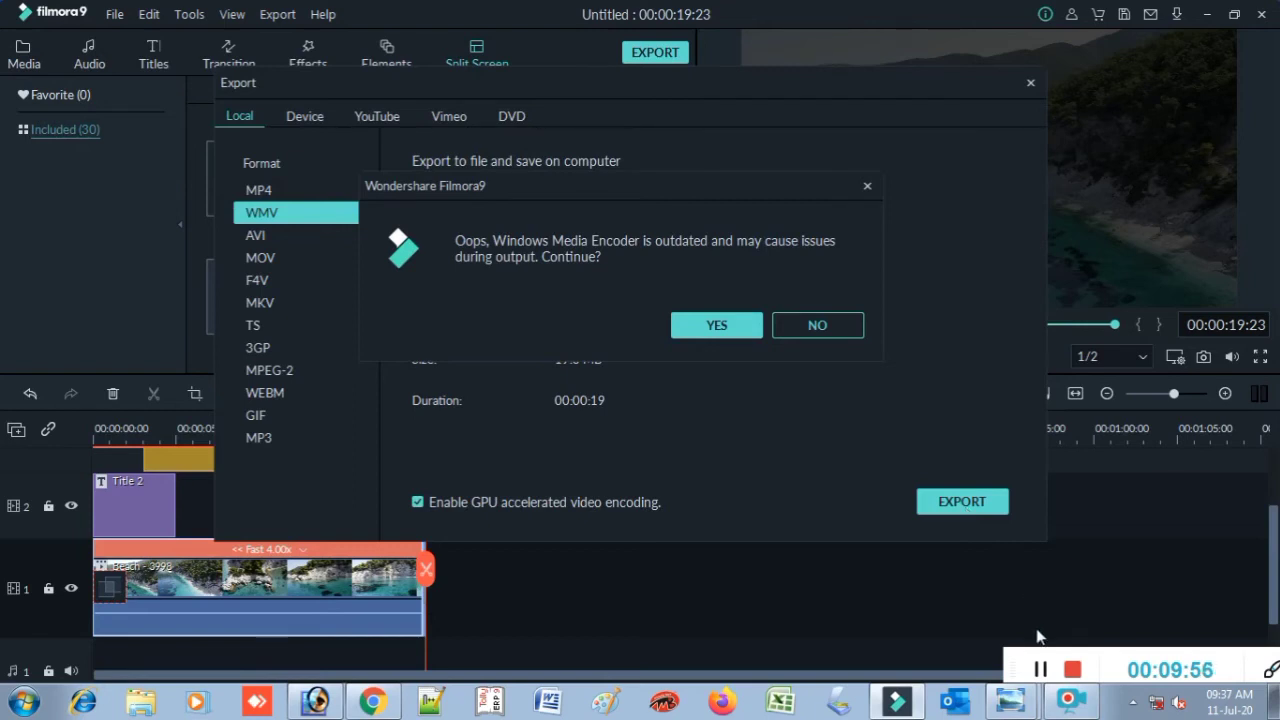
key("Return")
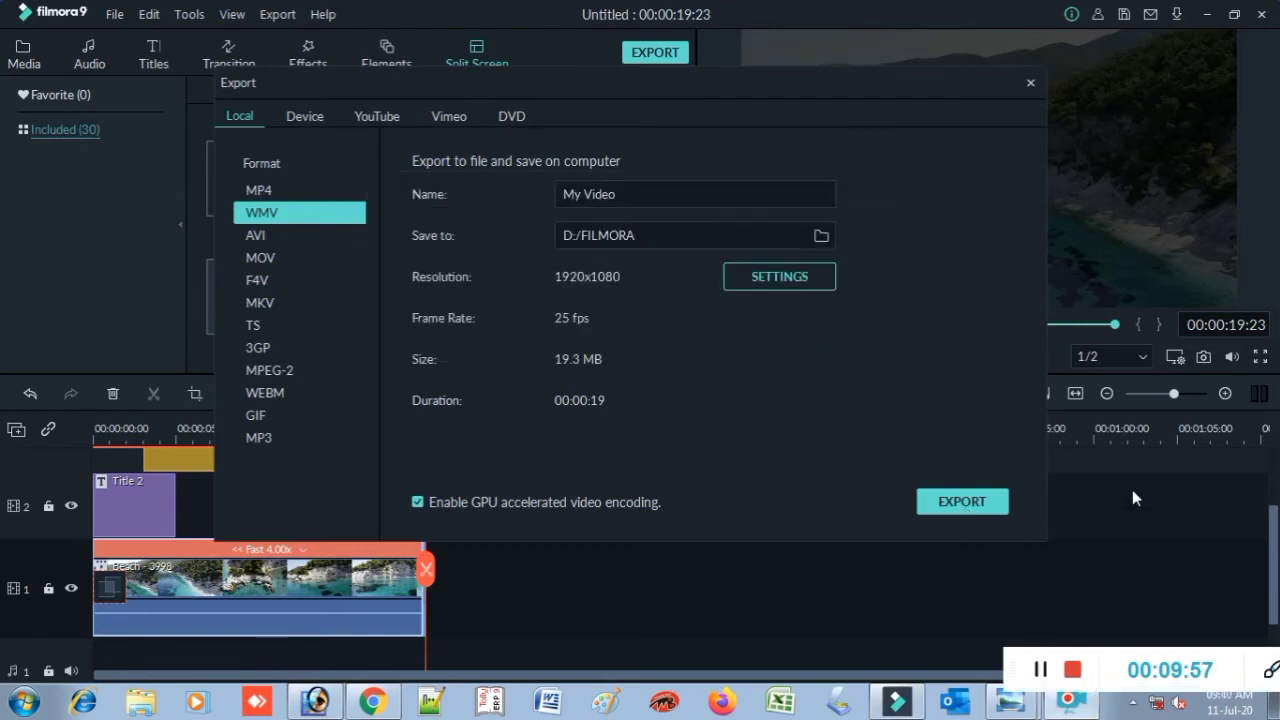
Run the 1920x1080 WMV export to D:/FILMORA again, continuing with the outdated Windows Media Encoder, and let it finish.
left_click(958, 508)
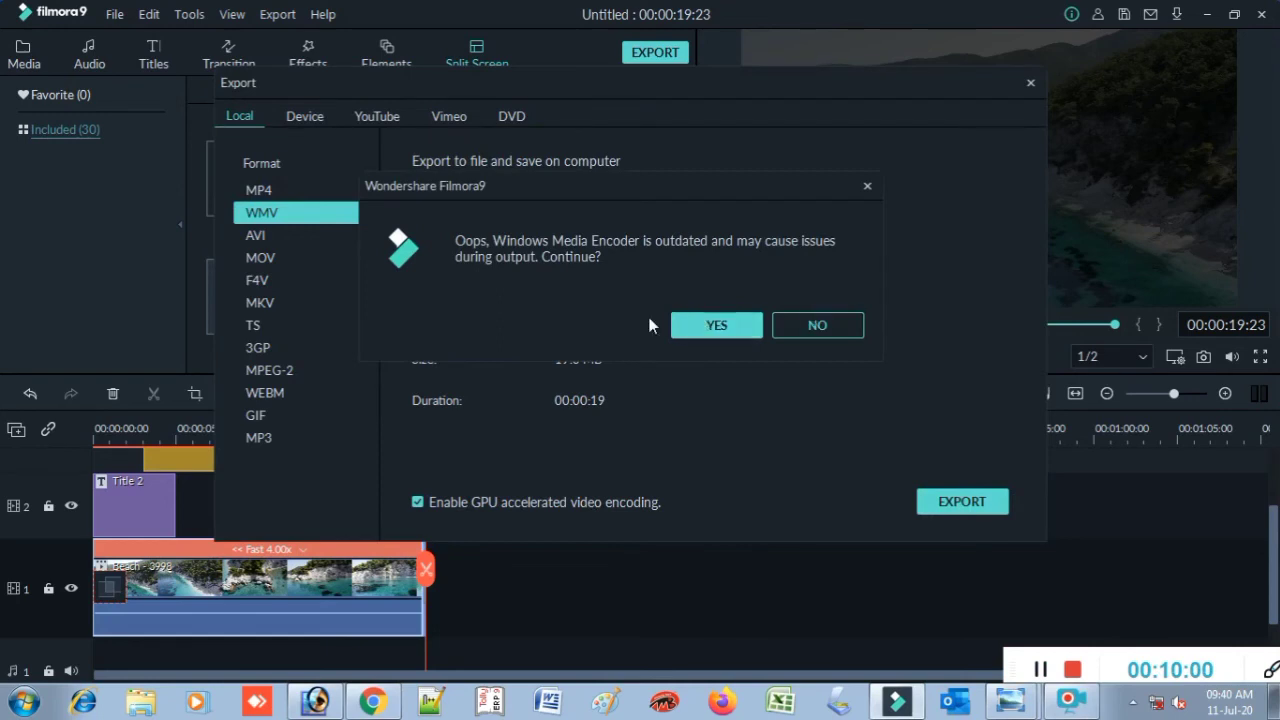
left_click(817, 325)
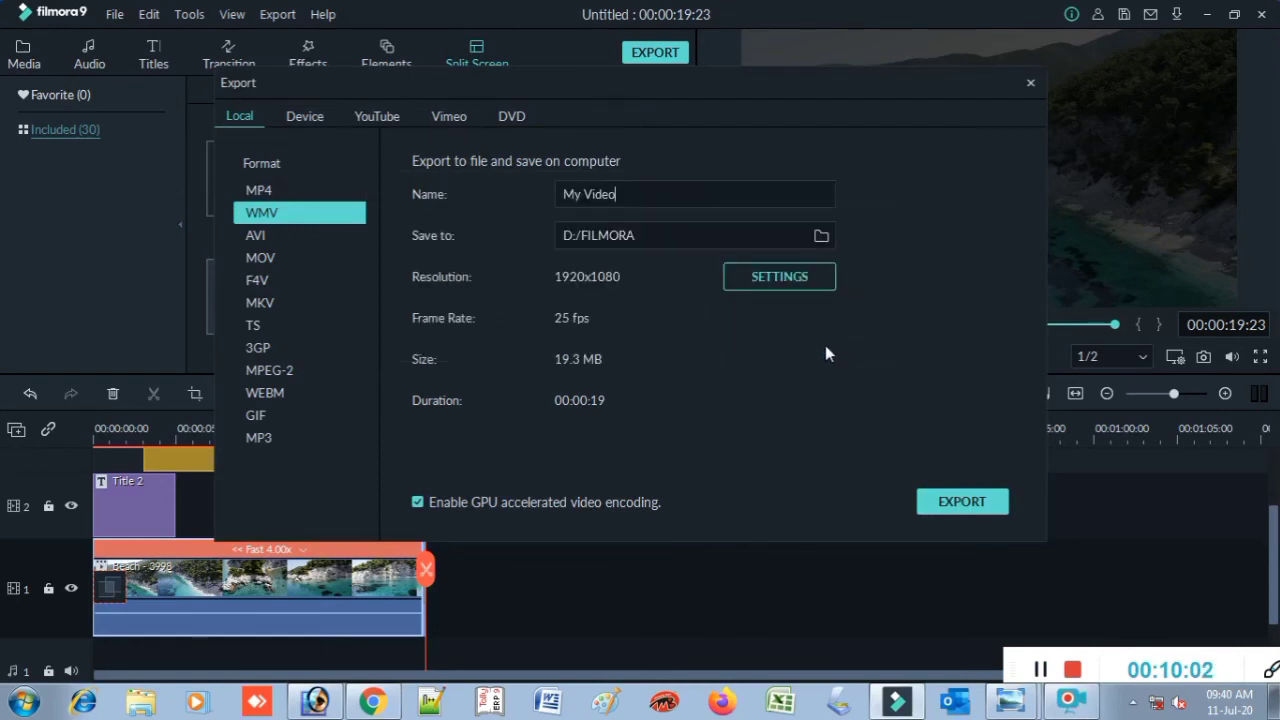
left_click(952, 503)
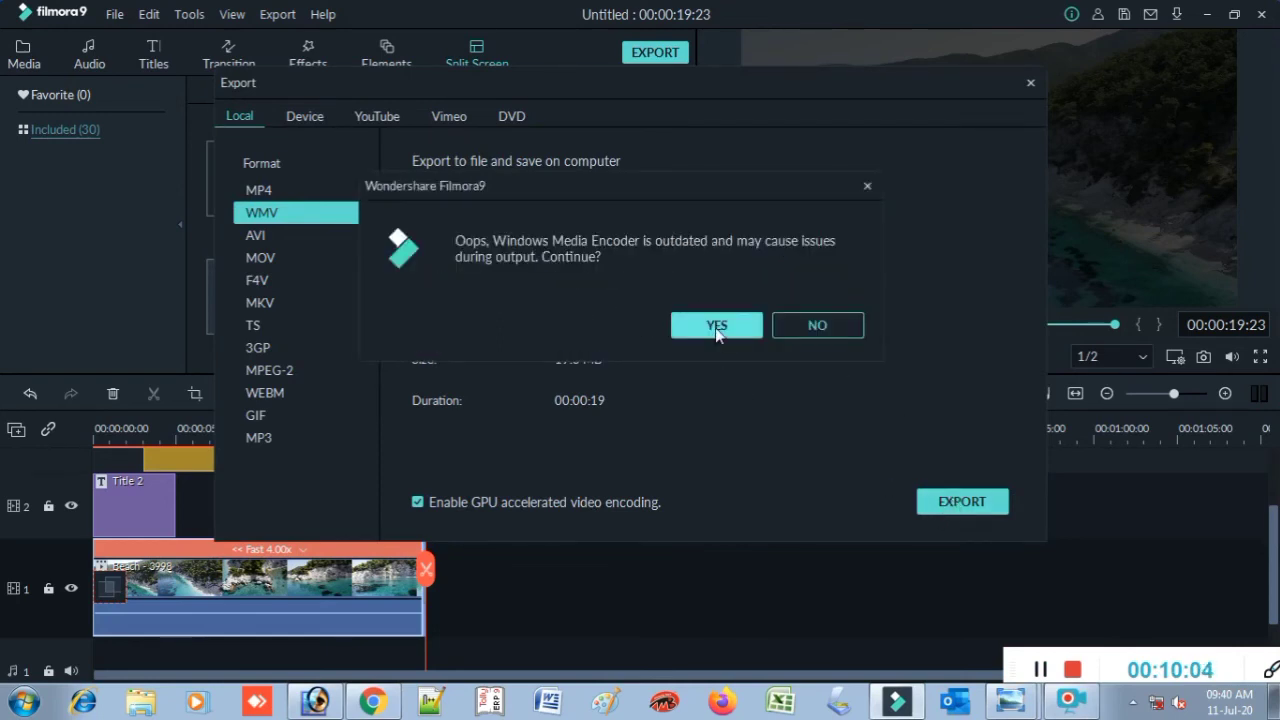
left_click(716, 326)
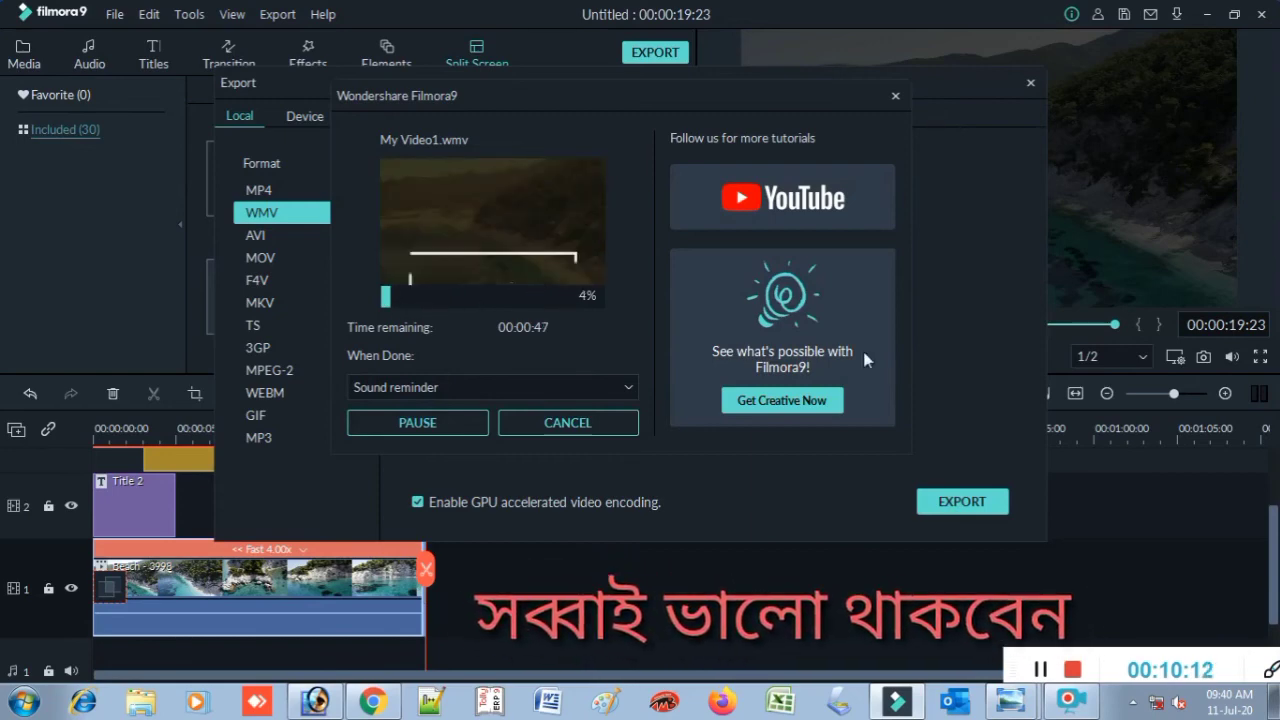
left_click(1041, 670)
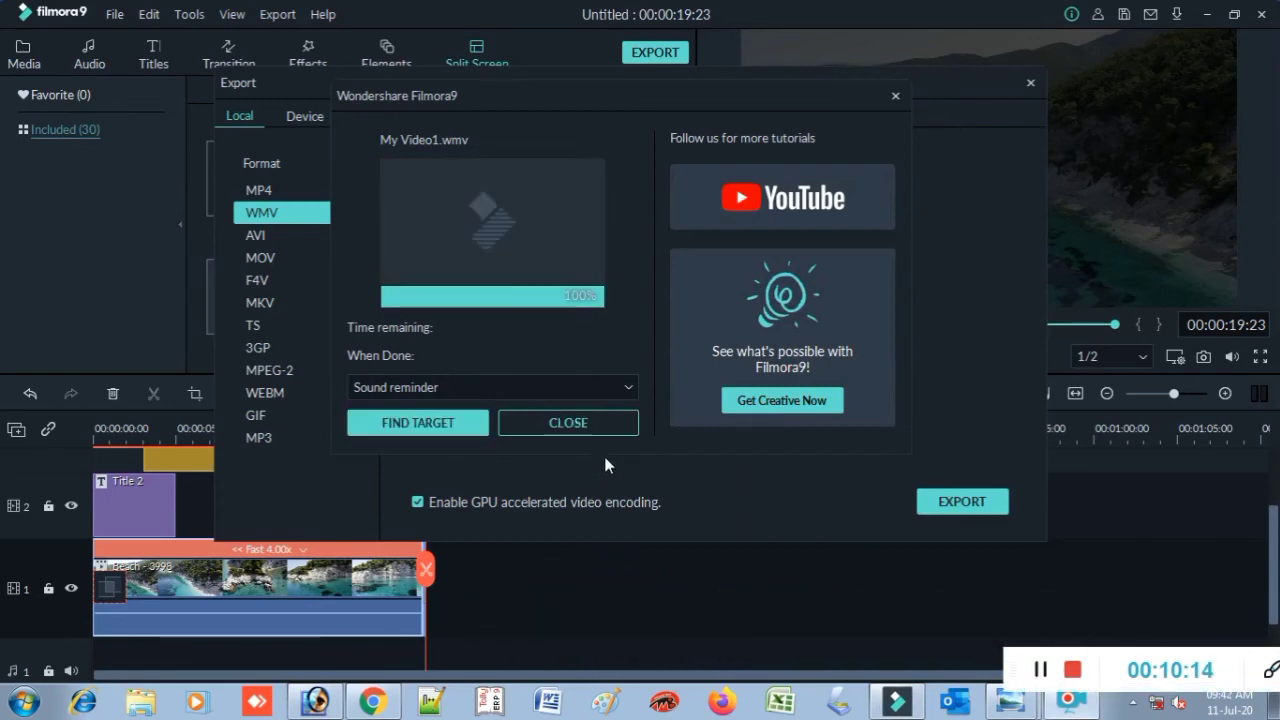
Show the exported file in its folder, play the new My Video1 WMV in VLC media player, and close the player and folder.
left_click(425, 424)
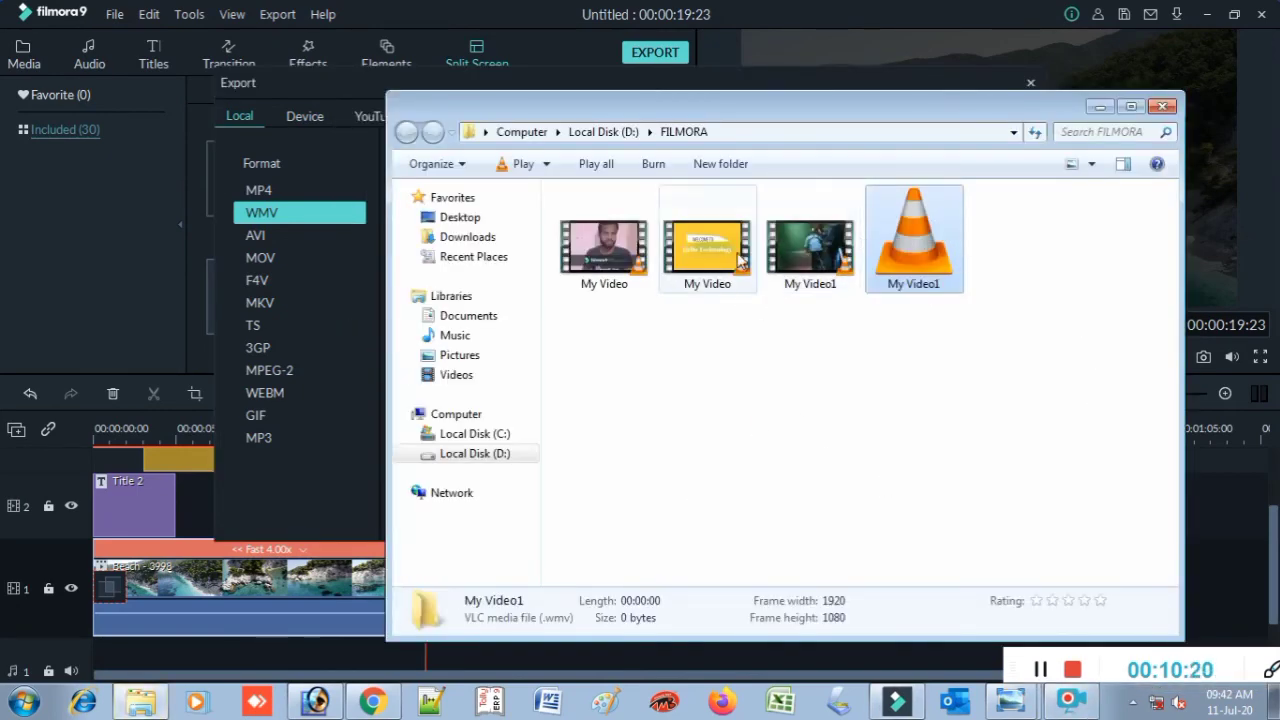
double_click(914, 250)
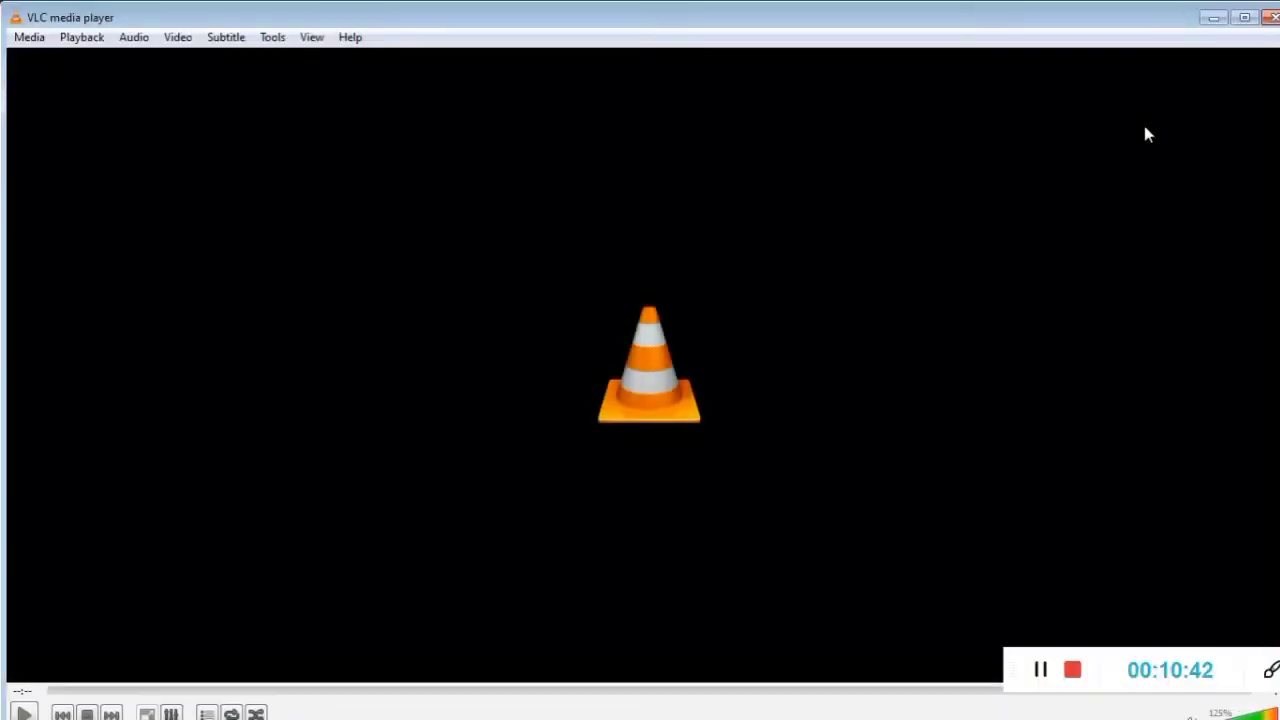
left_click(1269, 20)
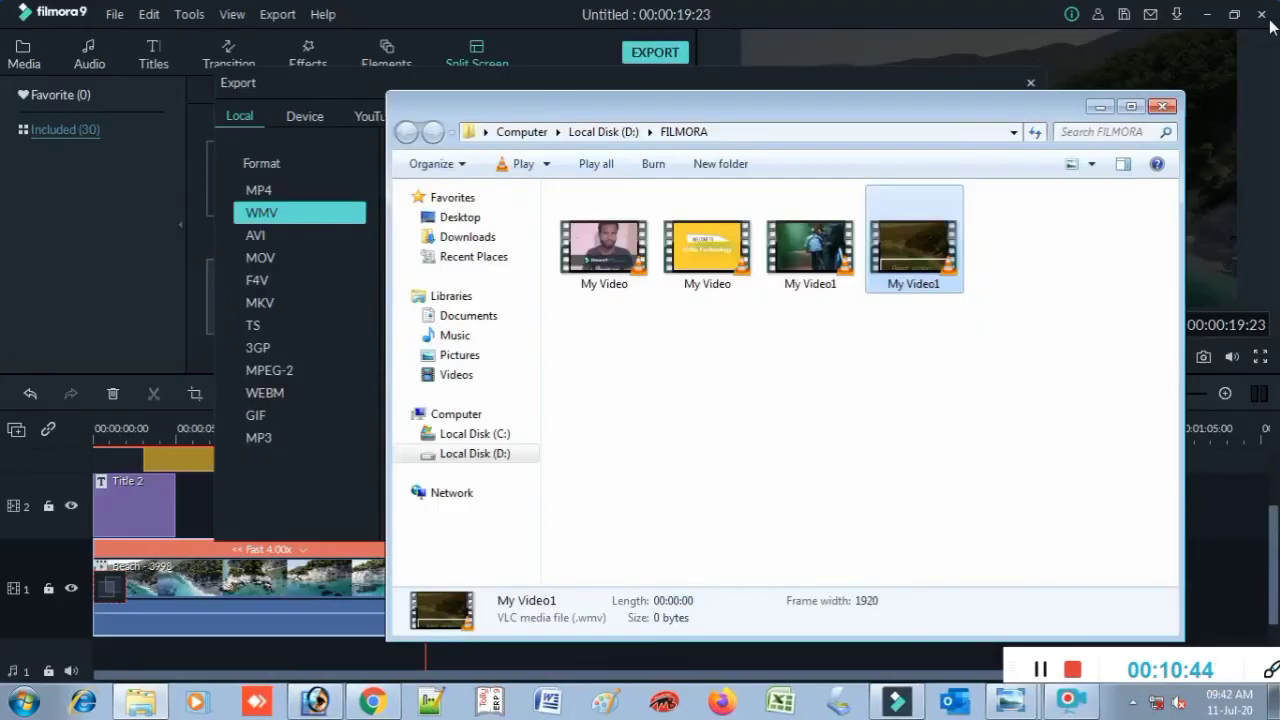
left_click(1161, 107)
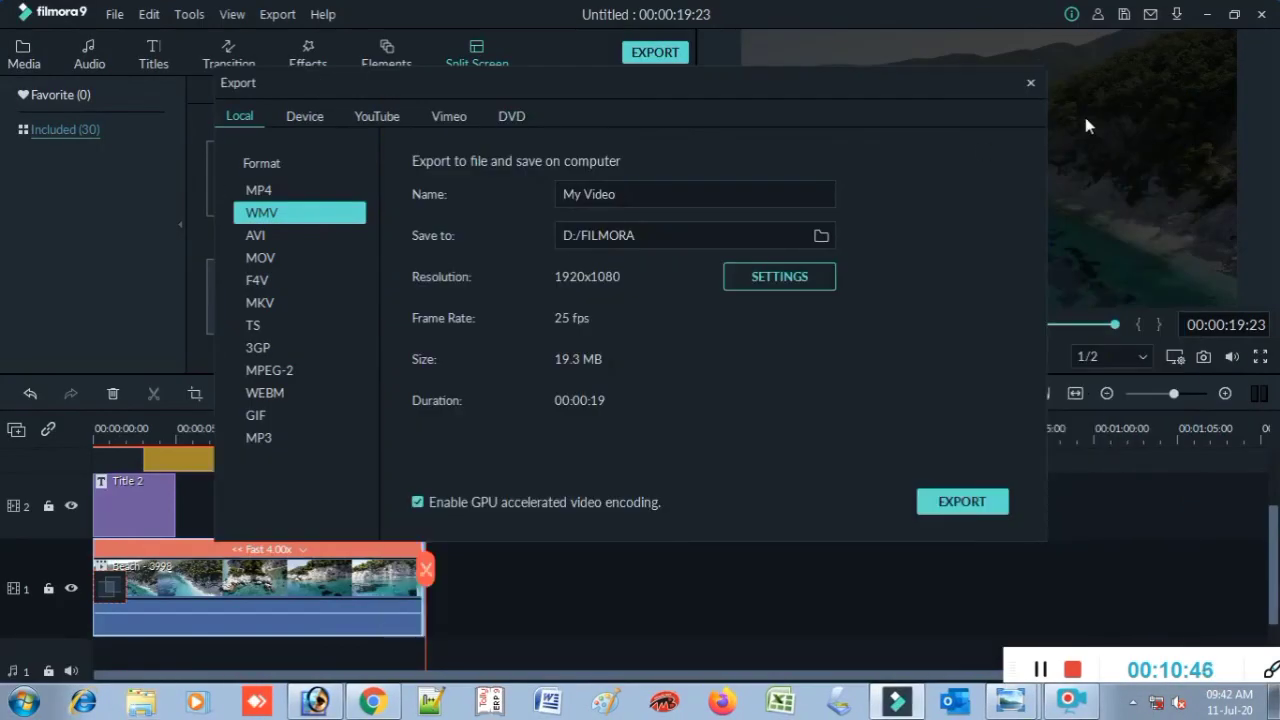